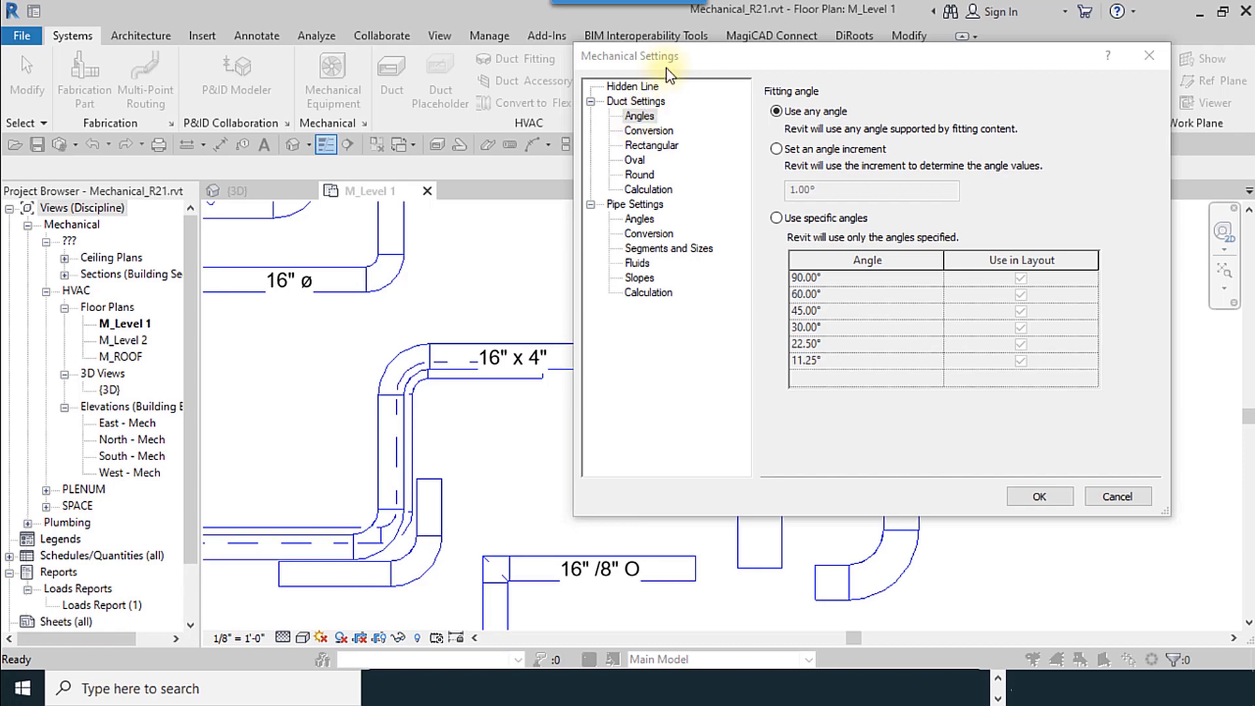
- Move Mechanical Settings aside and set duct fitting angles to a 1.00° angle increment
{"action": "left_click_drag", "start_coordinate": [668, 64], "coordinate": [491, 145]}
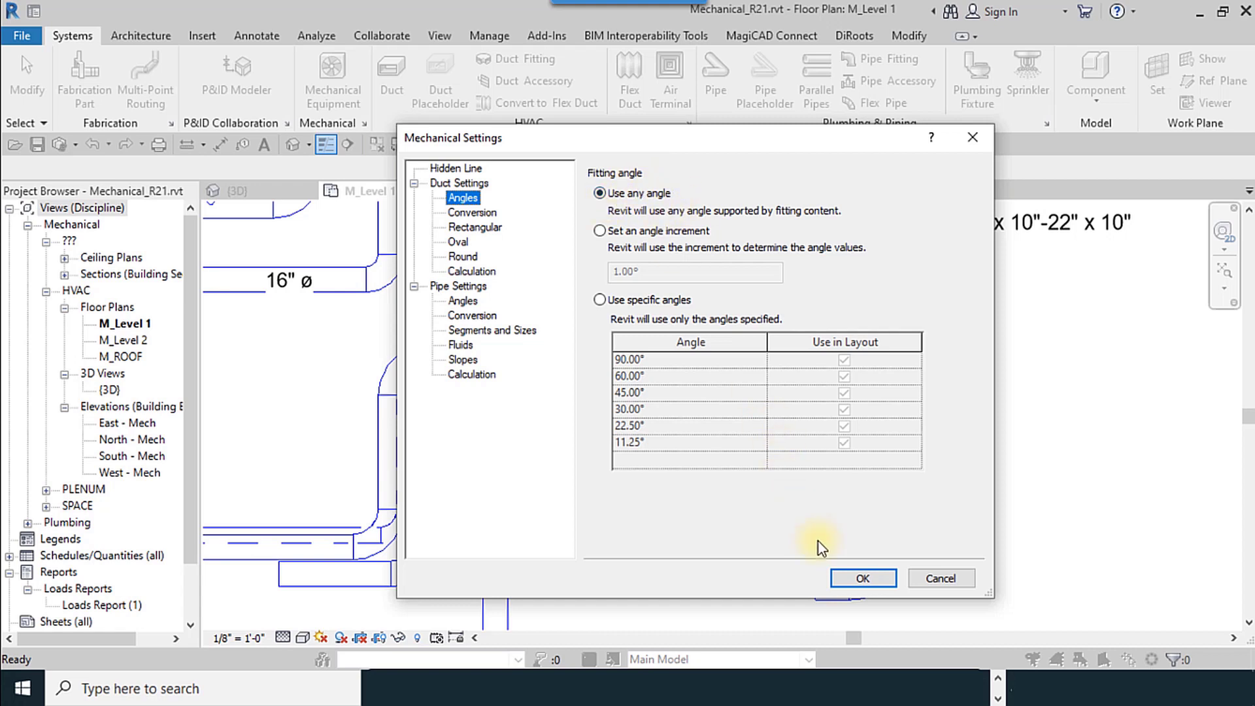
{"action": "left_click", "coordinate": [606, 232]}
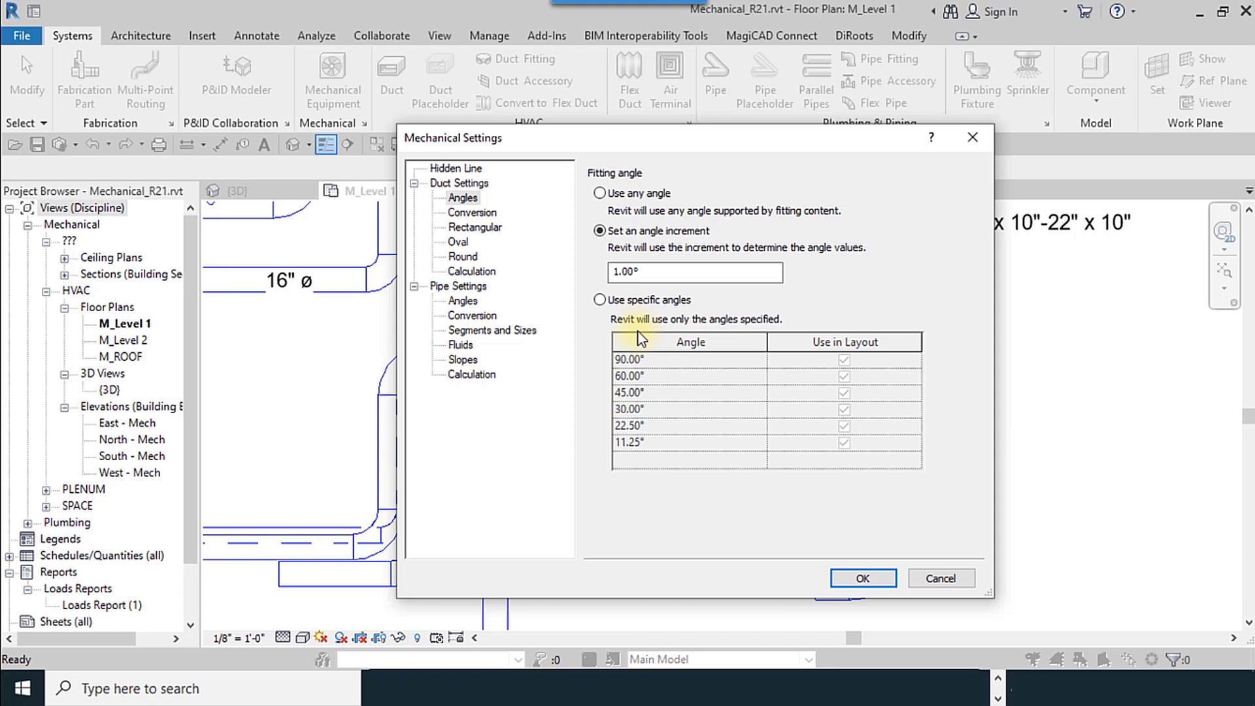
- Switch duct fittings back to any angle and close settings without saving
{"action": "left_click", "coordinate": [614, 192]}
{"action": "left_click", "coordinate": [862, 577]}
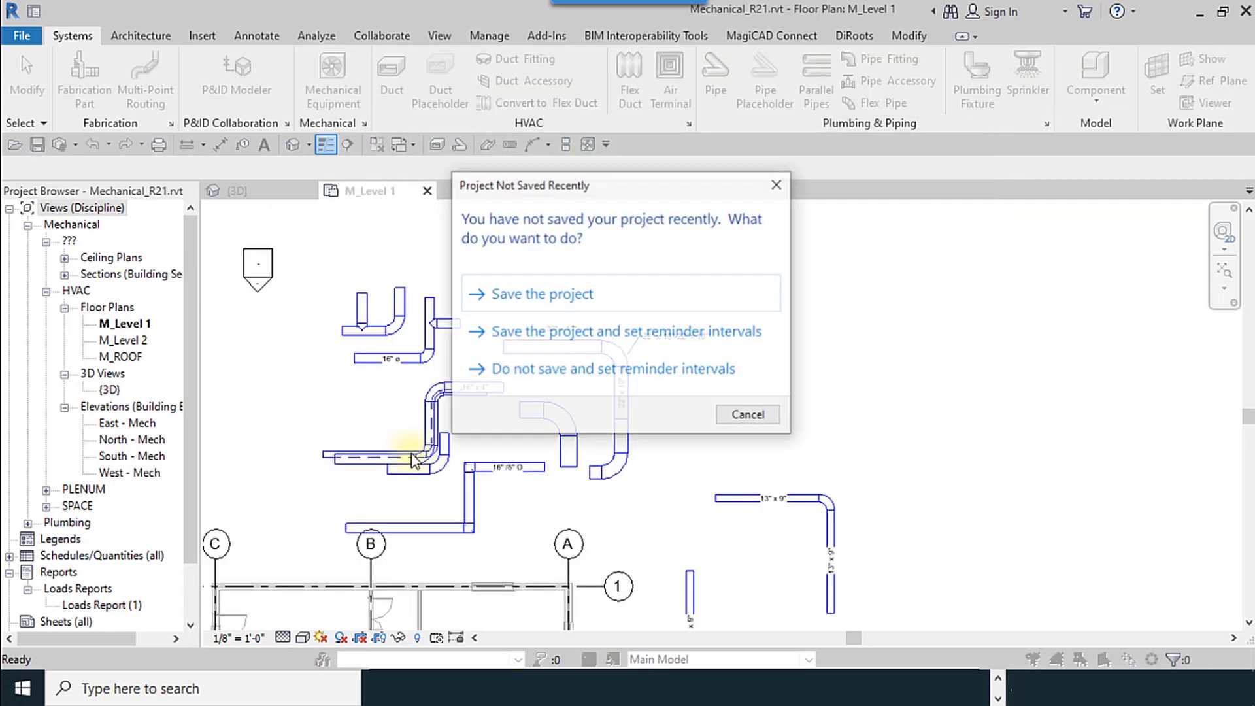
{"action": "left_click", "coordinate": [732, 414]}
- Start a 16" x 4" duct run with a diagonal segment, then a horizontal one
{"action": "middle_click_drag", "start_coordinate": [411, 424], "coordinate": [715, 320]}
{"action": "middle_click_drag", "start_coordinate": [552, 373], "coordinate": [503, 406]}
{"action": "left_click", "coordinate": [393, 77]}
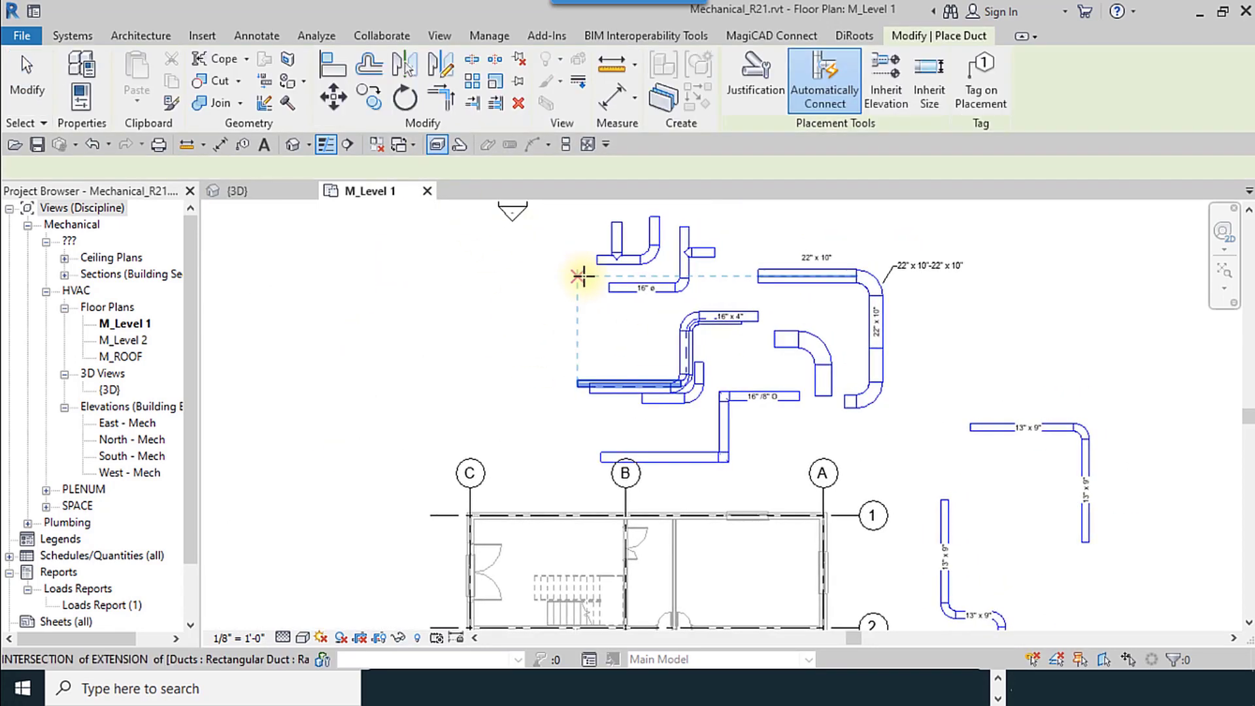
{"action": "middle_click_drag", "start_coordinate": [458, 344], "coordinate": [183, 363]}
{"action": "left_click", "coordinate": [657, 320]}
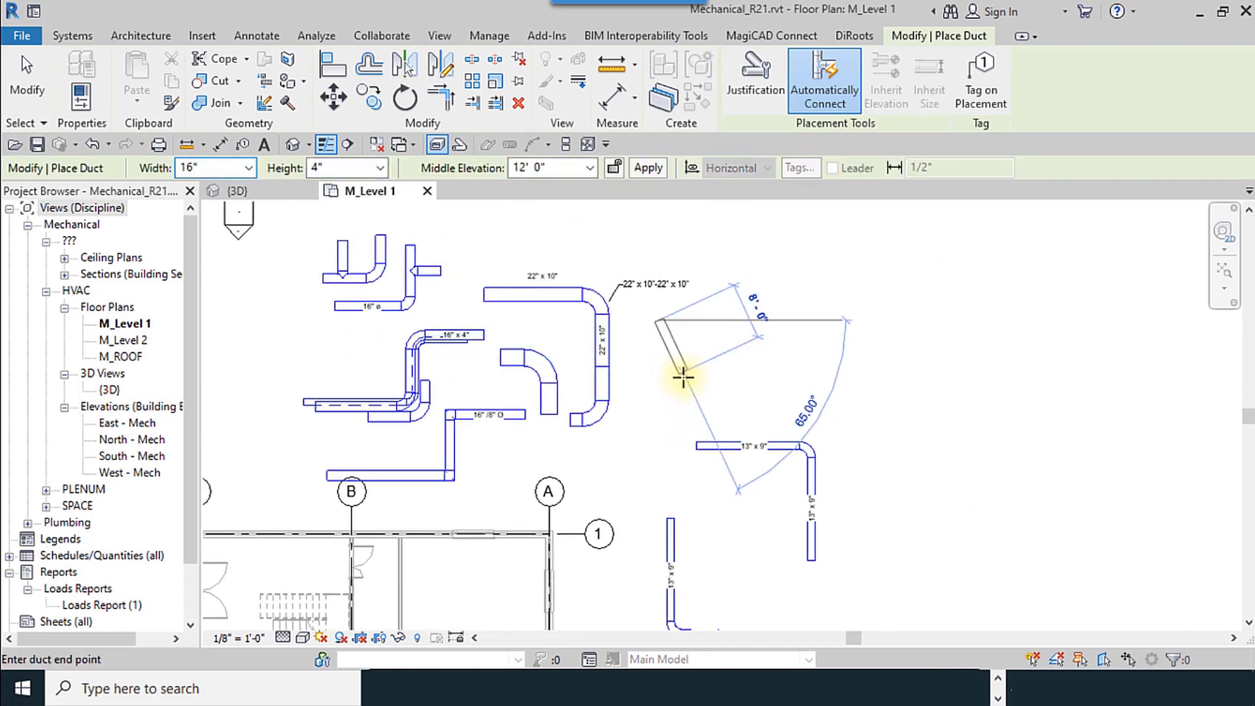
{"action": "left_click", "coordinate": [696, 379]}
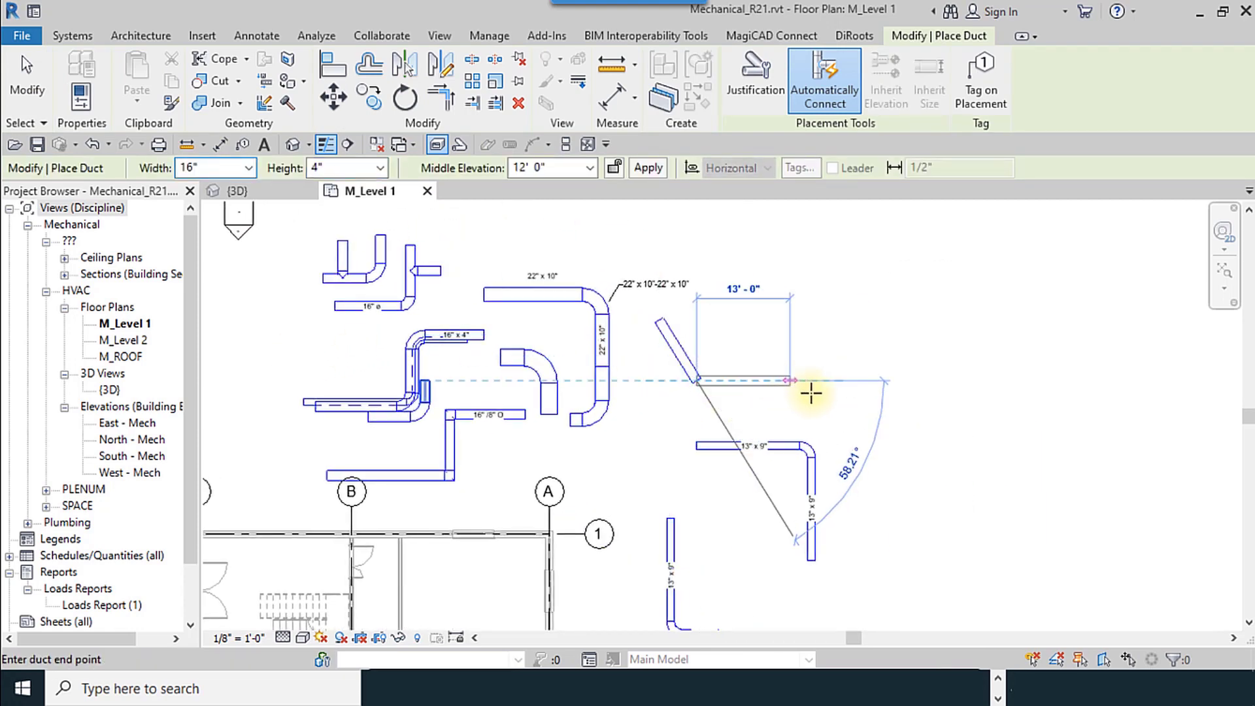
{"action": "left_click", "coordinate": [812, 394]}
- Continue the run through 45° and 30° bends, then cancel the Duct tool
{"action": "left_click", "coordinate": [812, 400]}
{"action": "scroll", "coordinate": [812, 395], "scroll_direction": "up", "scroll_amount": 3}
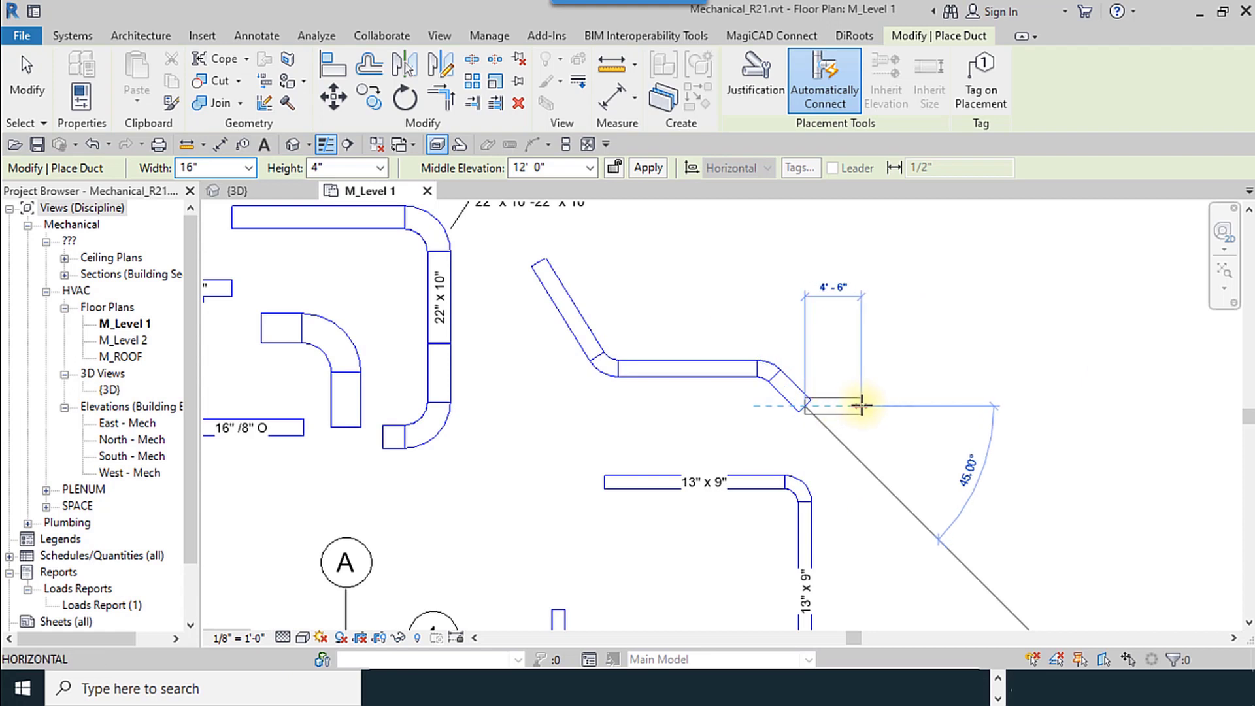
{"action": "left_click", "coordinate": [885, 406]}
{"action": "left_click", "coordinate": [908, 422]}
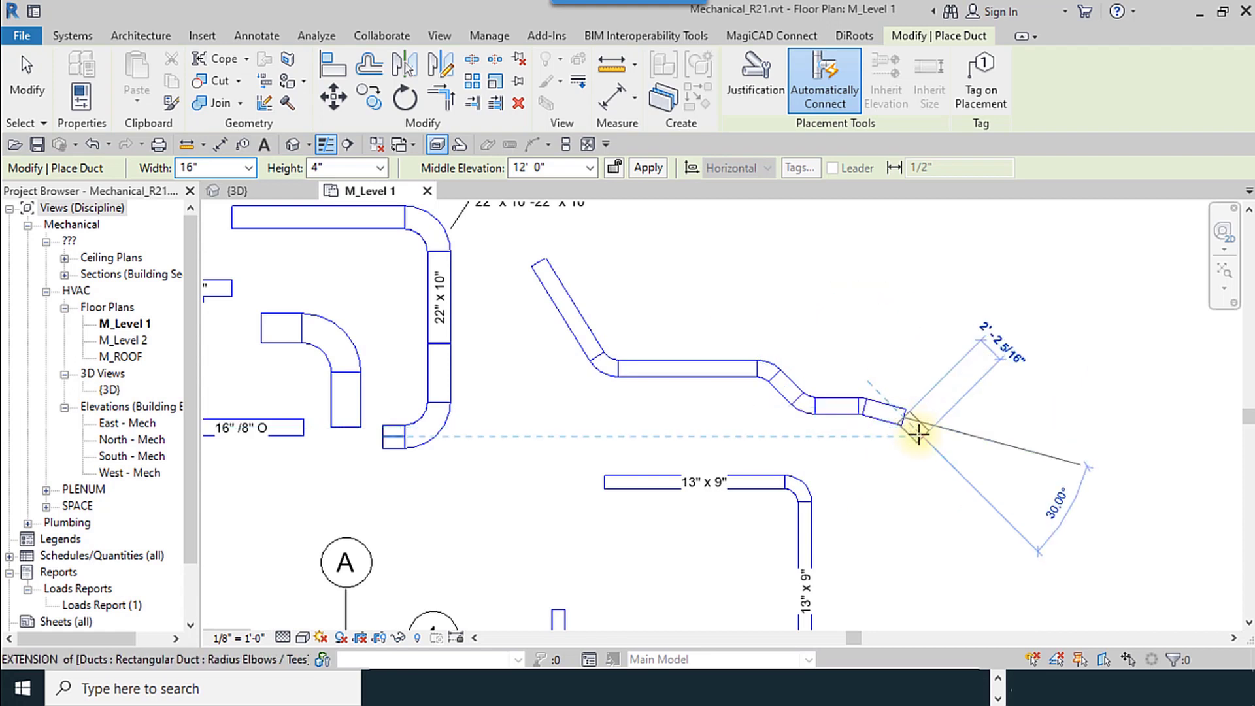
{"action": "left_click", "coordinate": [965, 399]}
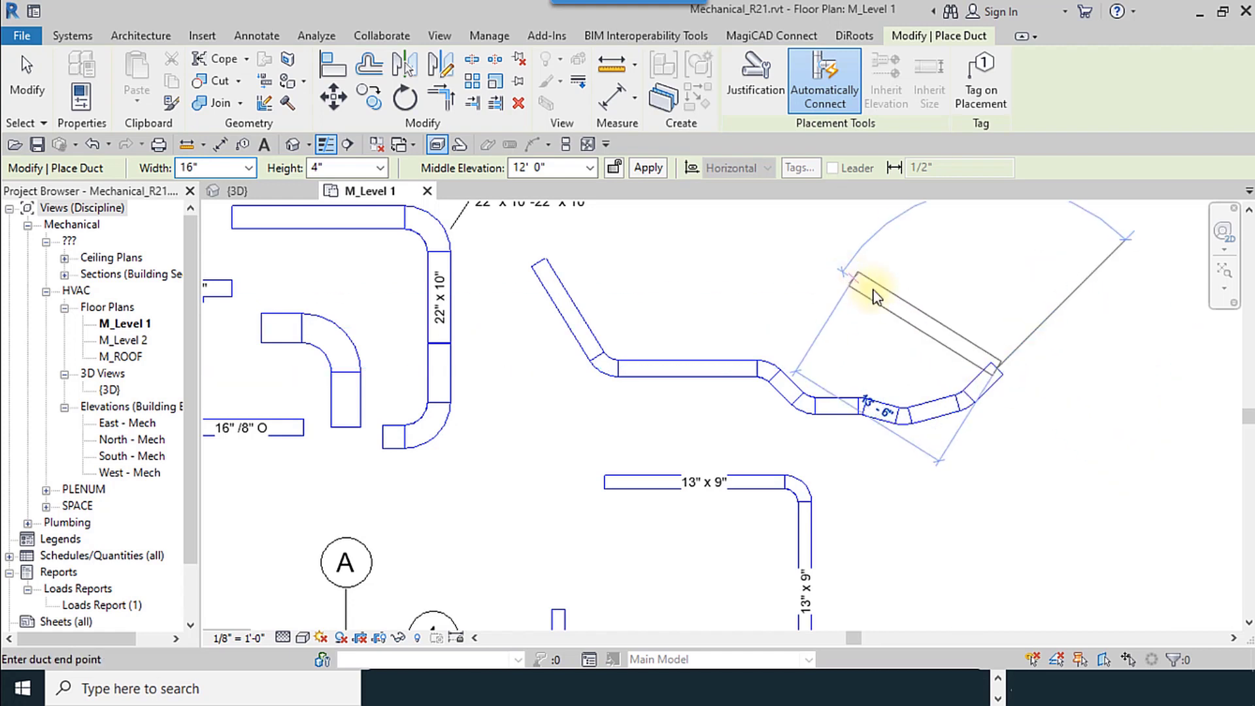
{"action": "right_click", "coordinate": [856, 281]}
{"action": "left_click", "coordinate": [895, 291]}
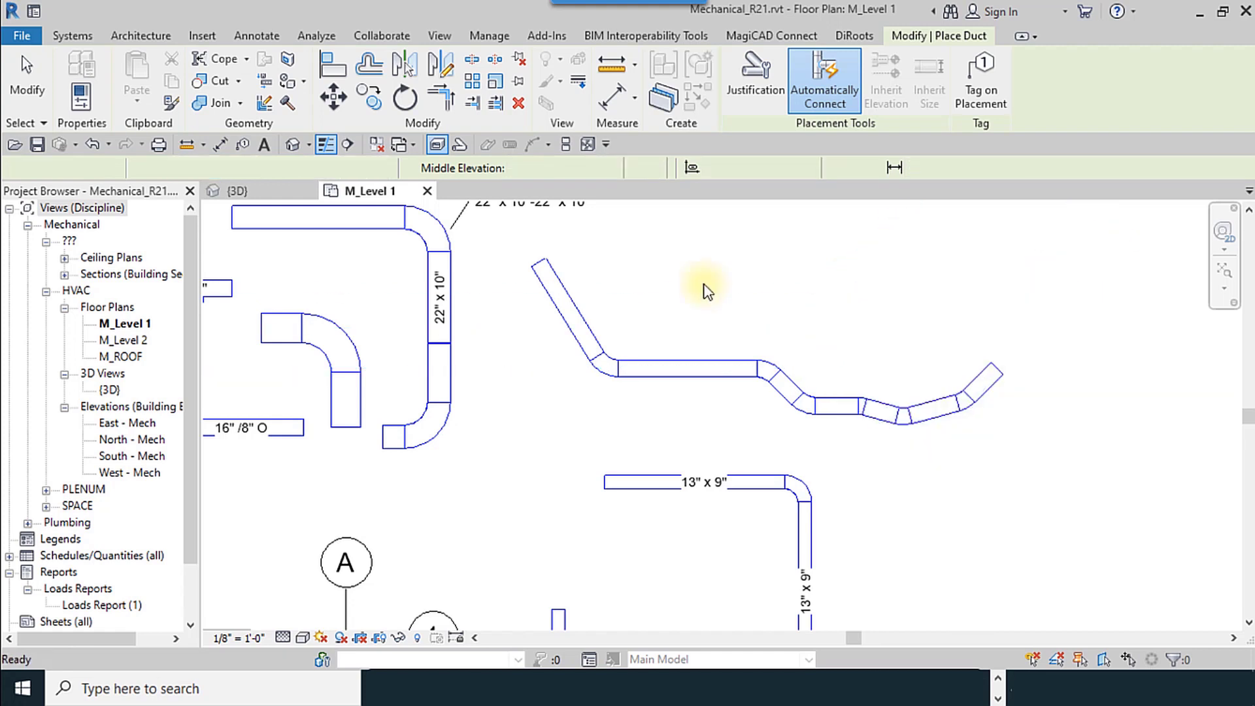
- Place an Angular dimension of 121.79° at the first duct bend
{"action": "left_click", "coordinate": [220, 147]}
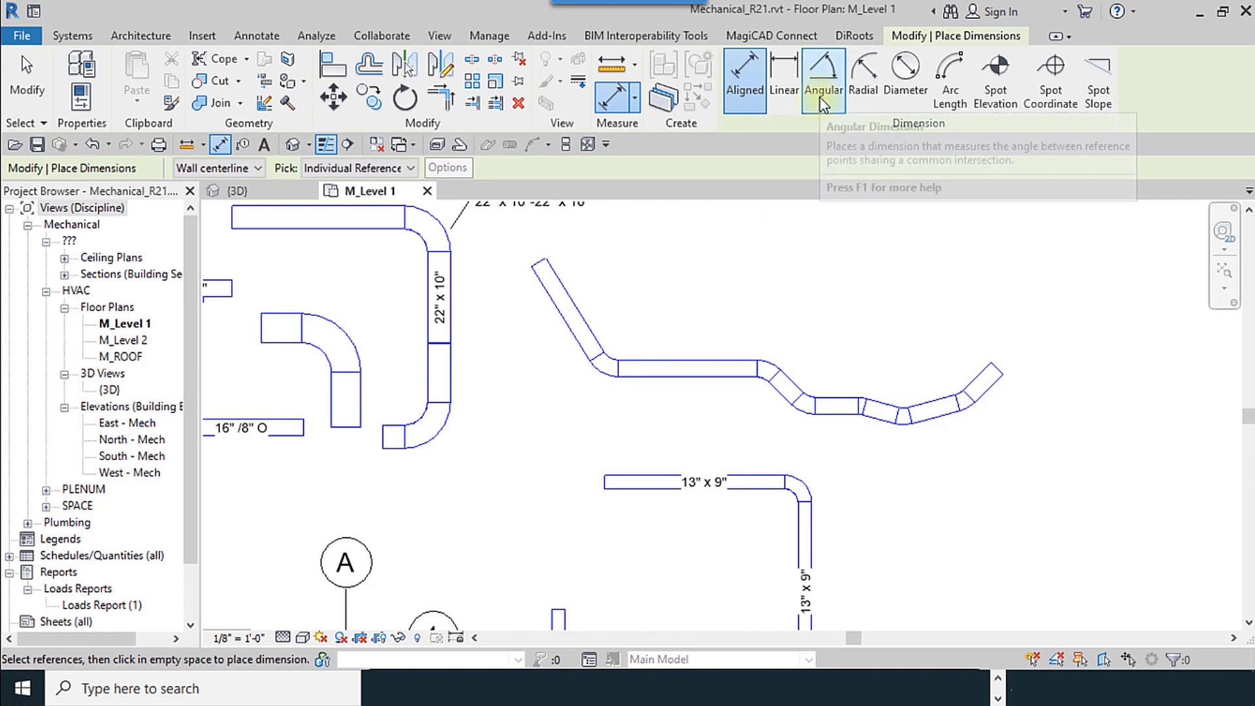
{"action": "left_click", "coordinate": [824, 73]}
{"action": "scroll", "coordinate": [681, 320], "scroll_direction": "up", "scroll_amount": 2}
{"action": "left_click", "coordinate": [548, 351]}
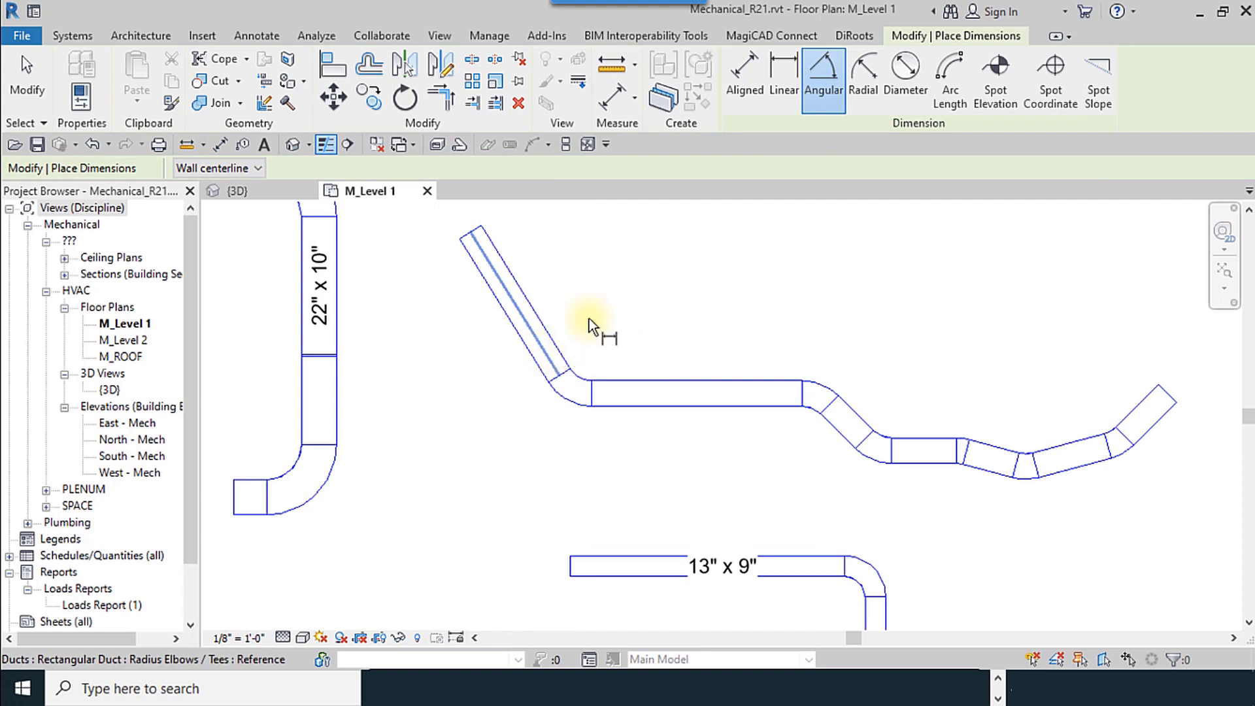
{"action": "left_click", "coordinate": [665, 390]}
{"action": "left_click", "coordinate": [665, 357]}
- Dimension the next two bends at 135.00° and 165.00°
{"action": "left_click", "coordinate": [841, 421]}
{"action": "left_click", "coordinate": [745, 394]}
{"action": "left_click", "coordinate": [765, 423]}
{"action": "left_click", "coordinate": [923, 451]}
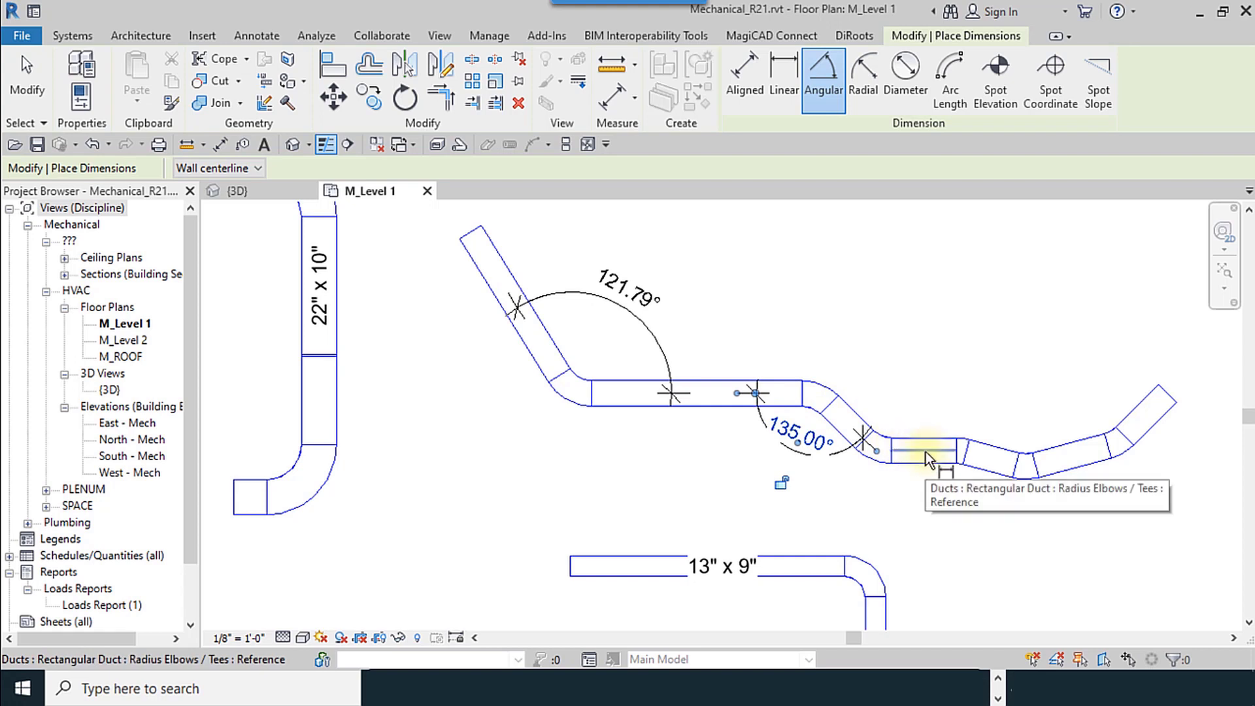
{"action": "left_click", "coordinate": [985, 458]}
{"action": "left_click", "coordinate": [963, 500]}
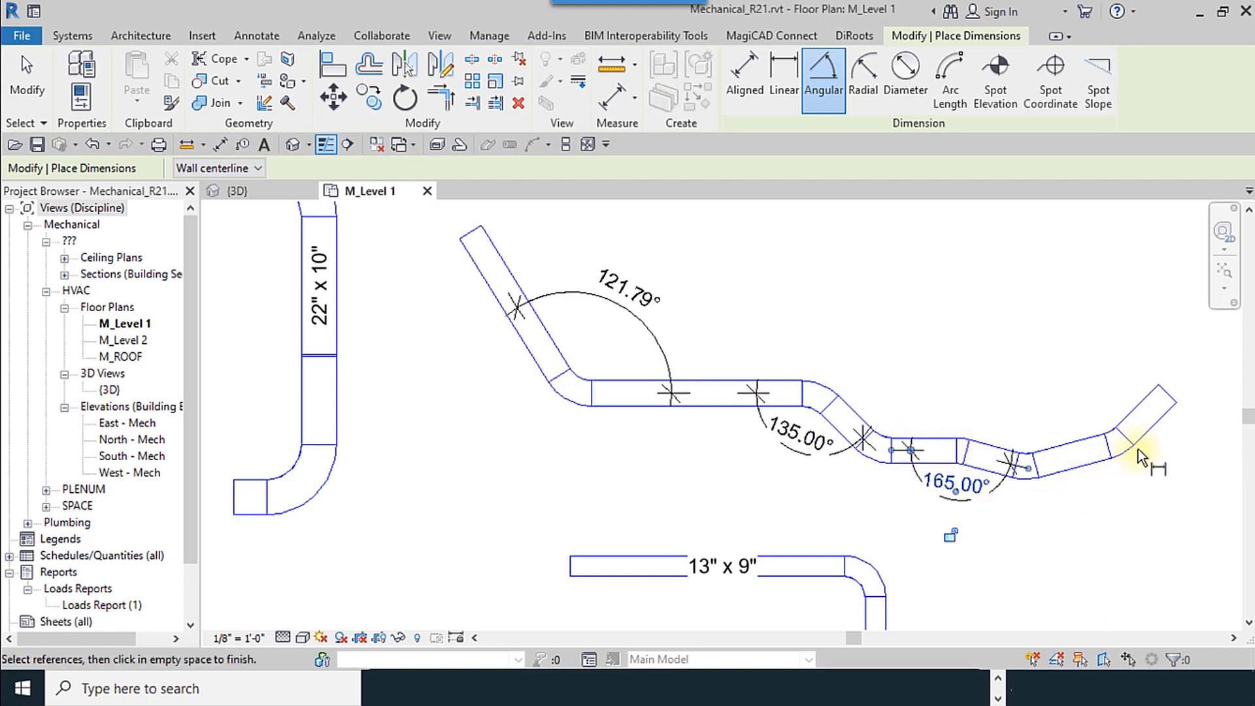
- Add the 150.00° dimension at the last bend and stop dimensioning
{"action": "left_click", "coordinate": [1084, 456]}
{"action": "left_click", "coordinate": [1152, 404]}
{"action": "left_click", "coordinate": [1066, 418]}
{"action": "right_click", "coordinate": [630, 310]}
{"action": "left_click", "coordinate": [639, 315]}
{"action": "right_click", "coordinate": [716, 319]}
{"action": "left_click", "coordinate": [732, 321]}
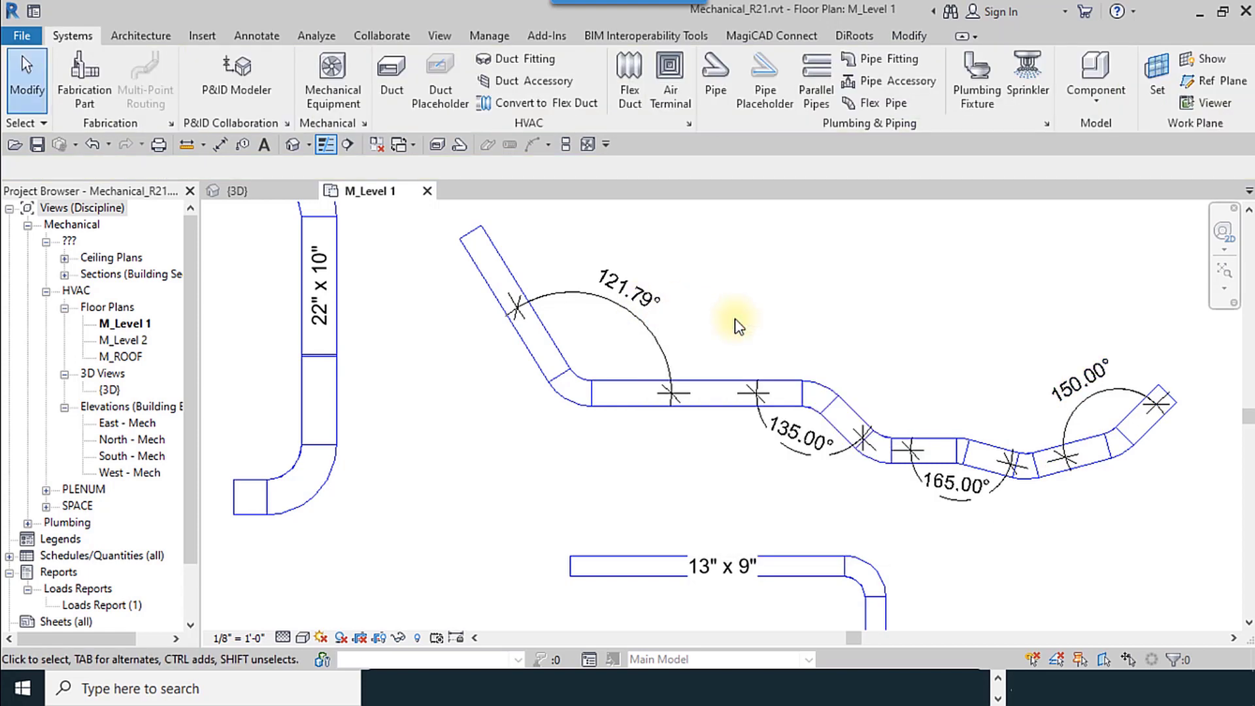
- In Mechanical Settings, set the duct fitting angle increment to 15 and apply
{"action": "left_click", "coordinate": [690, 124]}
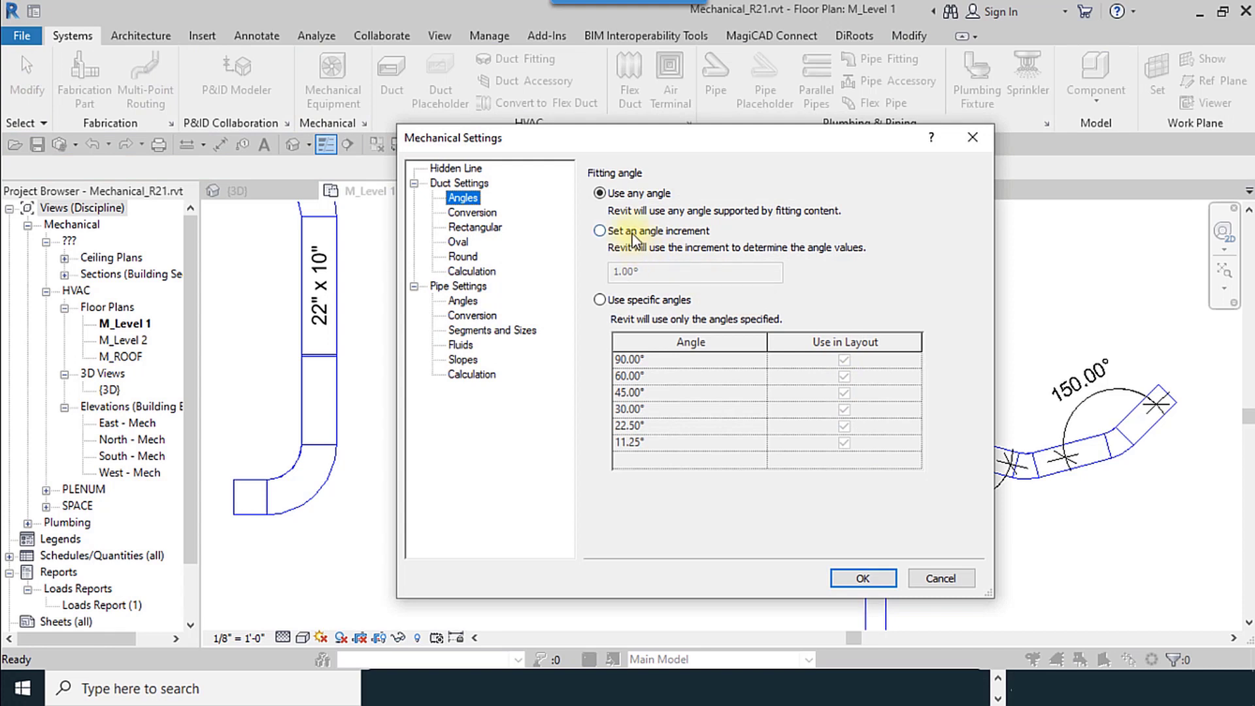
{"action": "left_click", "coordinate": [600, 231]}
{"action": "left_click_drag", "start_coordinate": [661, 272], "coordinate": [580, 272]}
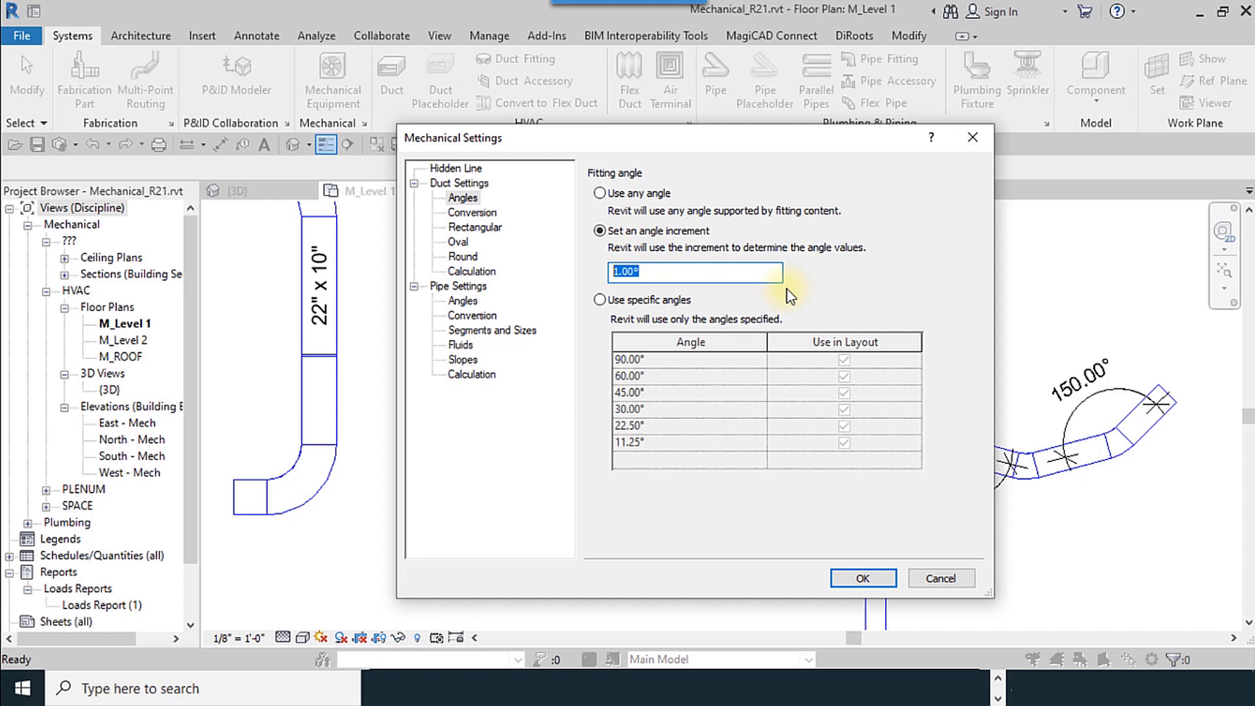
{"action": "type", "text": "15"}
{"action": "left_click", "coordinate": [863, 578]}
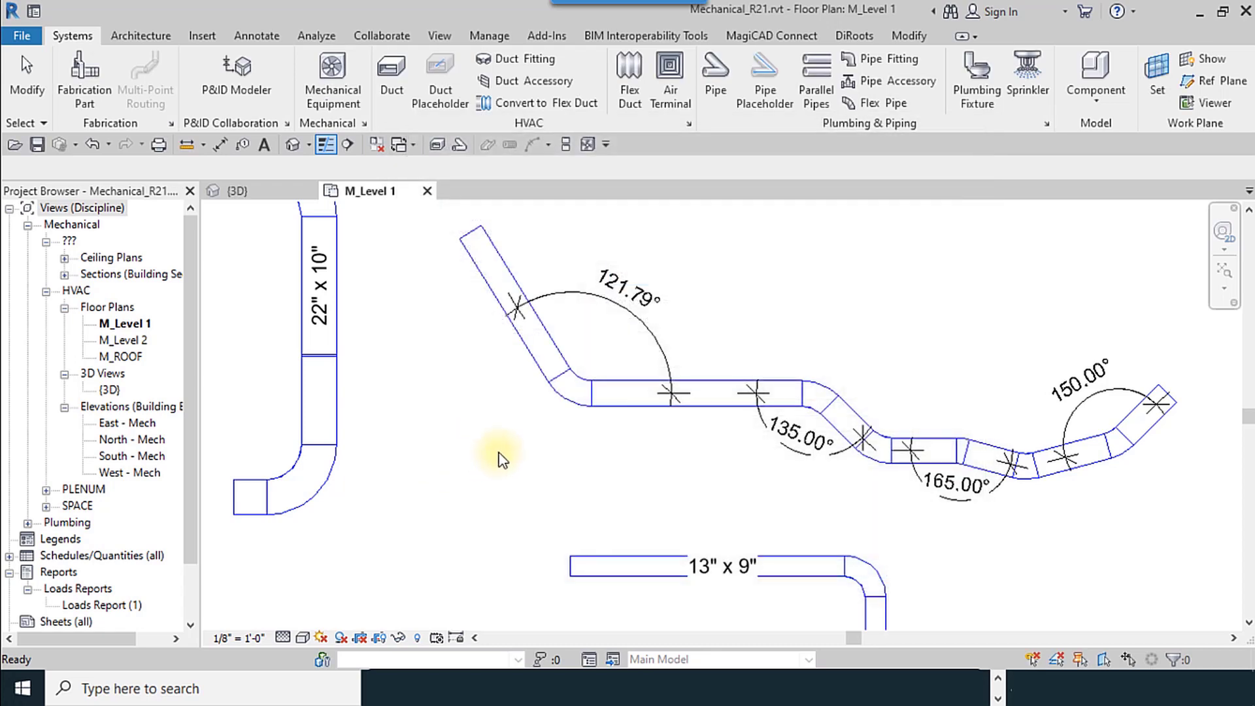
- Draw a five-point 16" x 4" duct run above the first, bending at 15° steps
{"action": "middle_click_drag", "start_coordinate": [378, 333], "coordinate": [311, 334]}
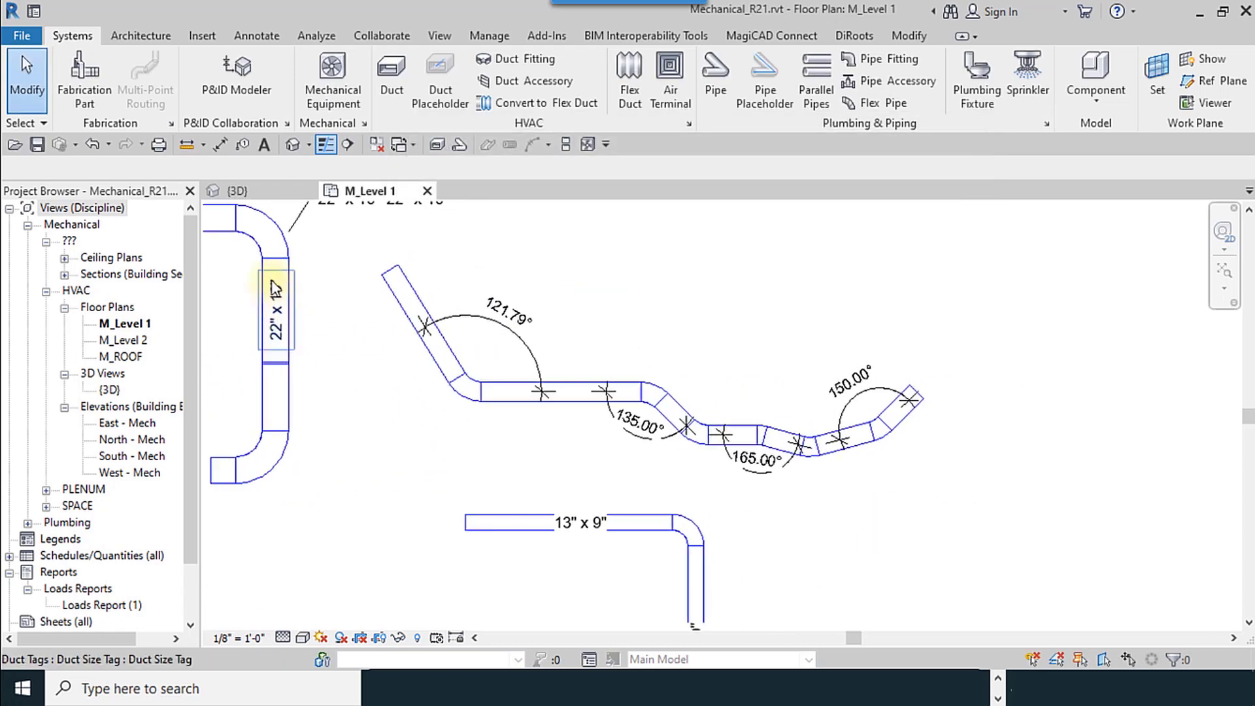
{"action": "left_click", "coordinate": [393, 112]}
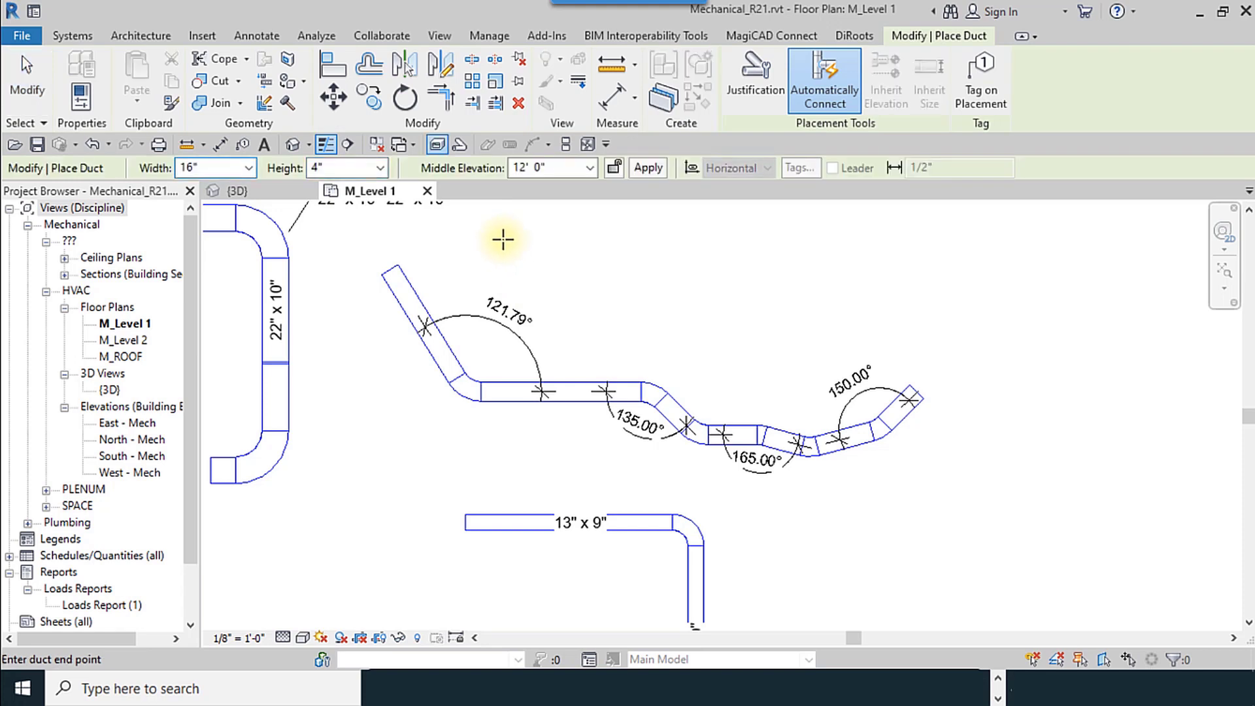
{"action": "left_click", "coordinate": [498, 239]}
{"action": "left_click", "coordinate": [631, 311]}
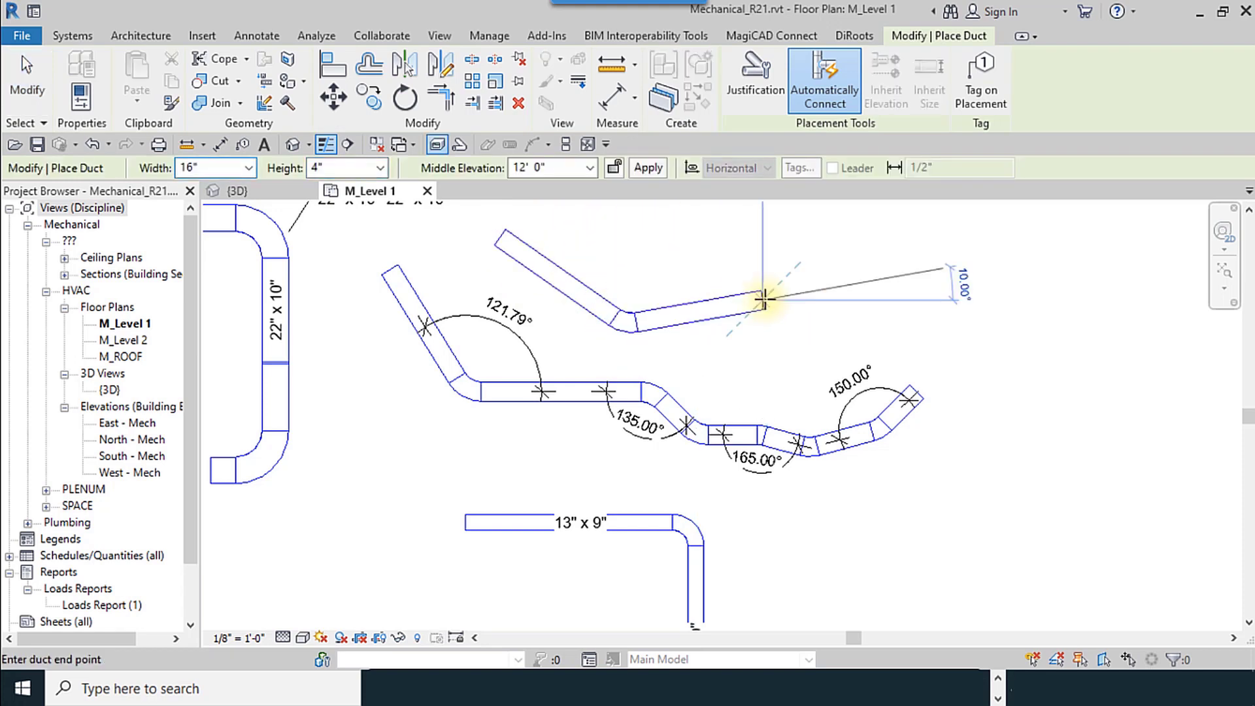
{"action": "left_click", "coordinate": [829, 286]}
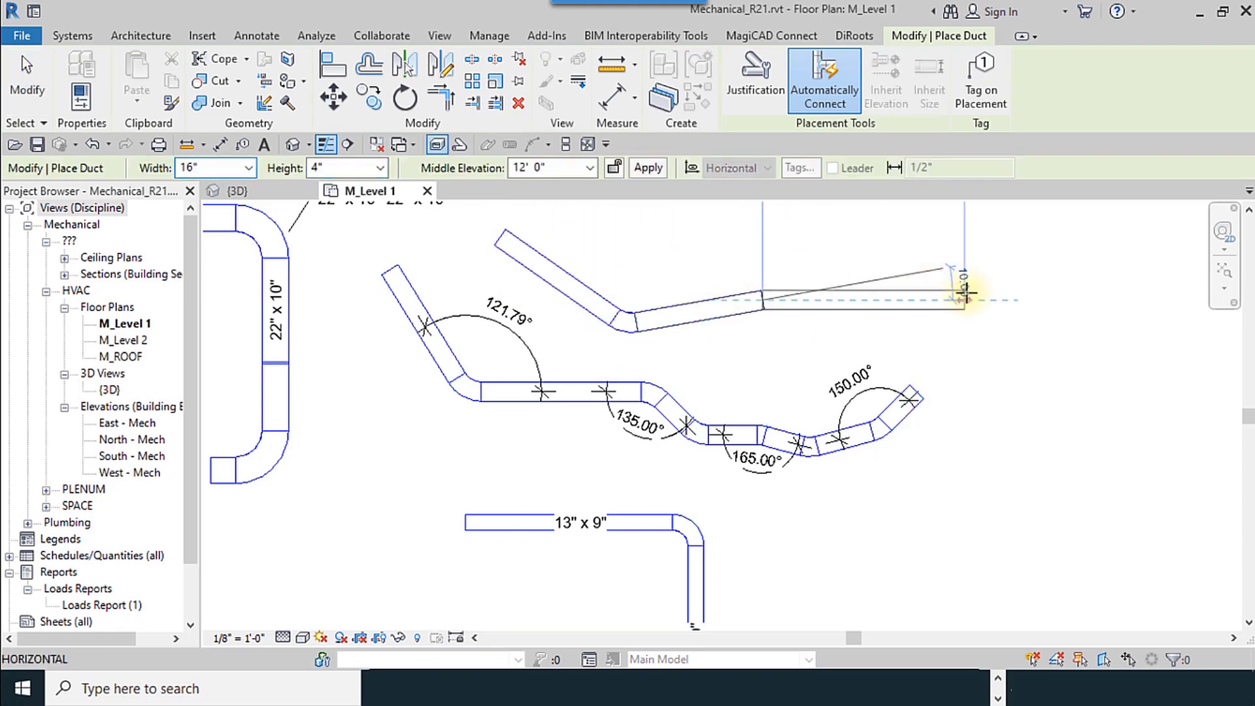
{"action": "left_click", "coordinate": [966, 294]}
{"action": "scroll", "coordinate": [975, 293], "scroll_direction": "up", "scroll_amount": 3}
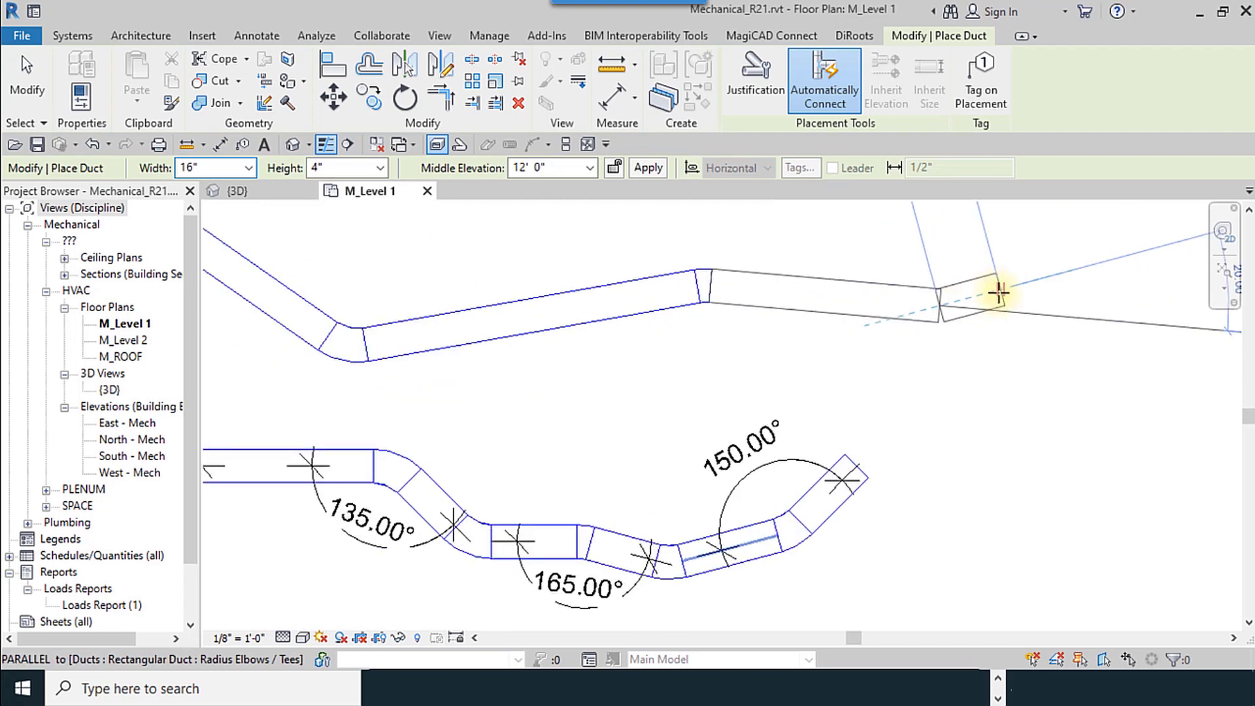
{"action": "left_click", "coordinate": [1047, 274]}
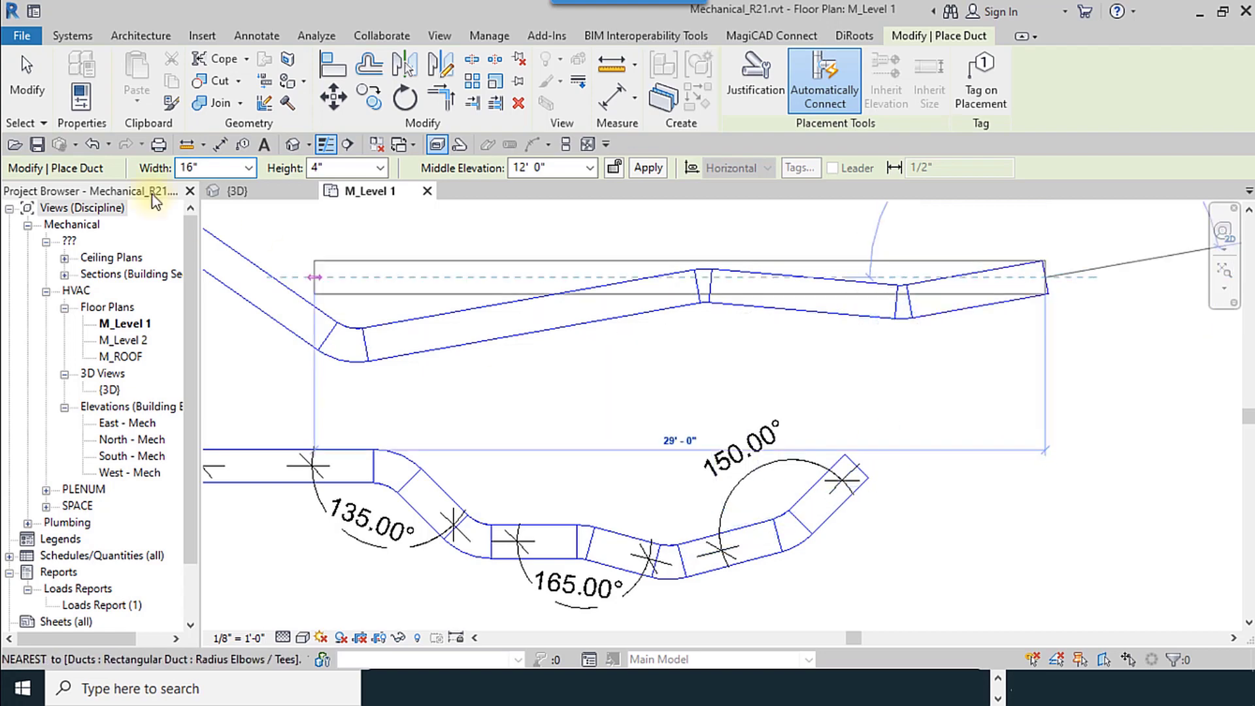
{"action": "left_click", "coordinate": [26, 77]}
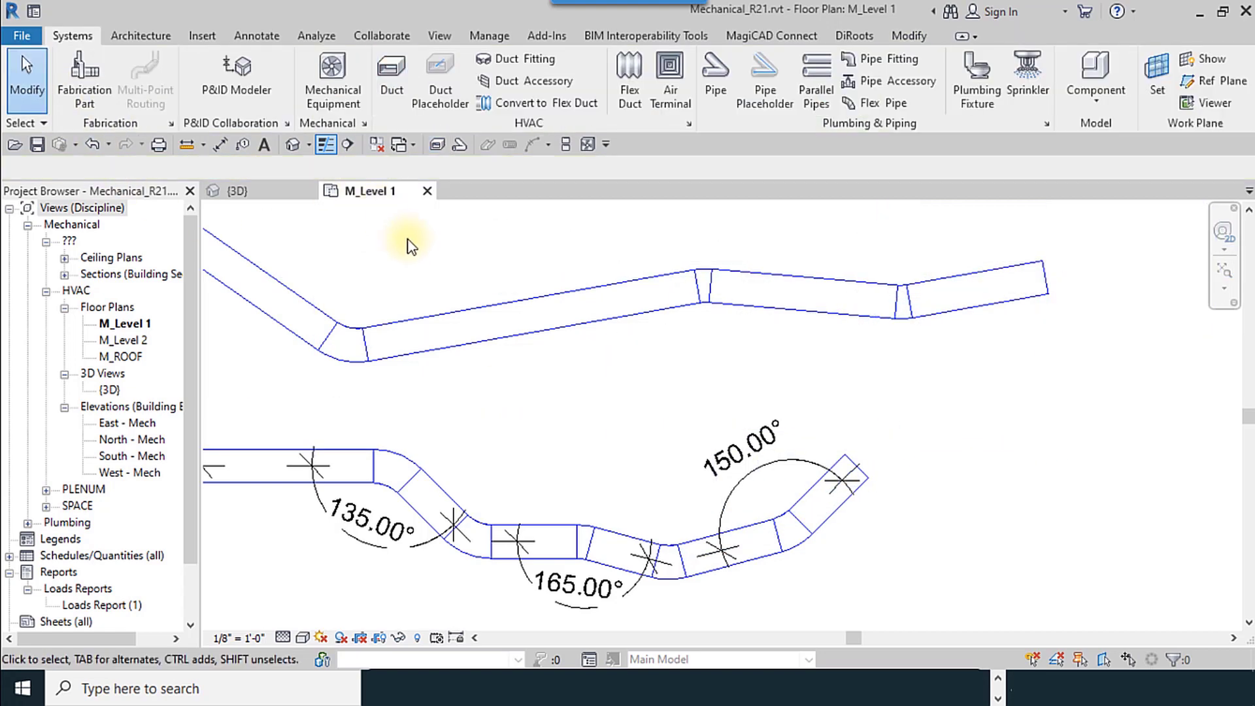
- Add Angular dimensions of 135.00°, 165.00° and 165.00° to the upper run's bends
{"action": "left_click", "coordinate": [220, 144]}
{"action": "left_click", "coordinate": [824, 72]}
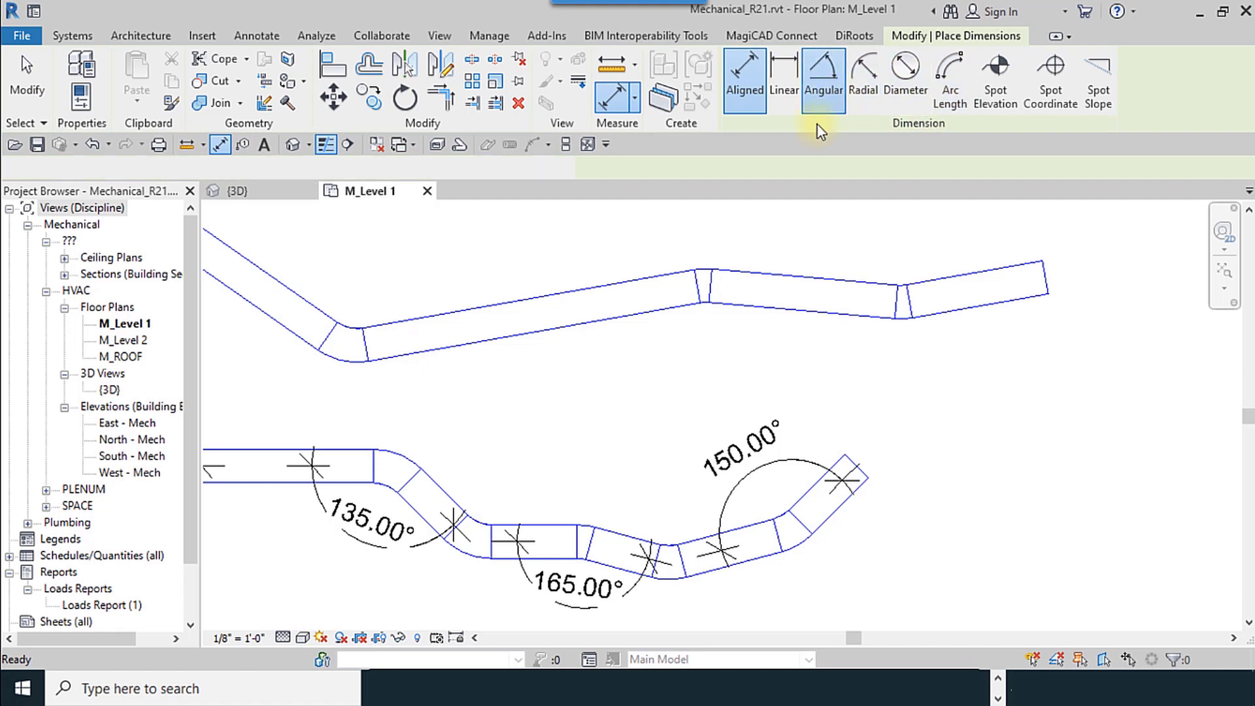
{"action": "left_click", "coordinate": [280, 300]}
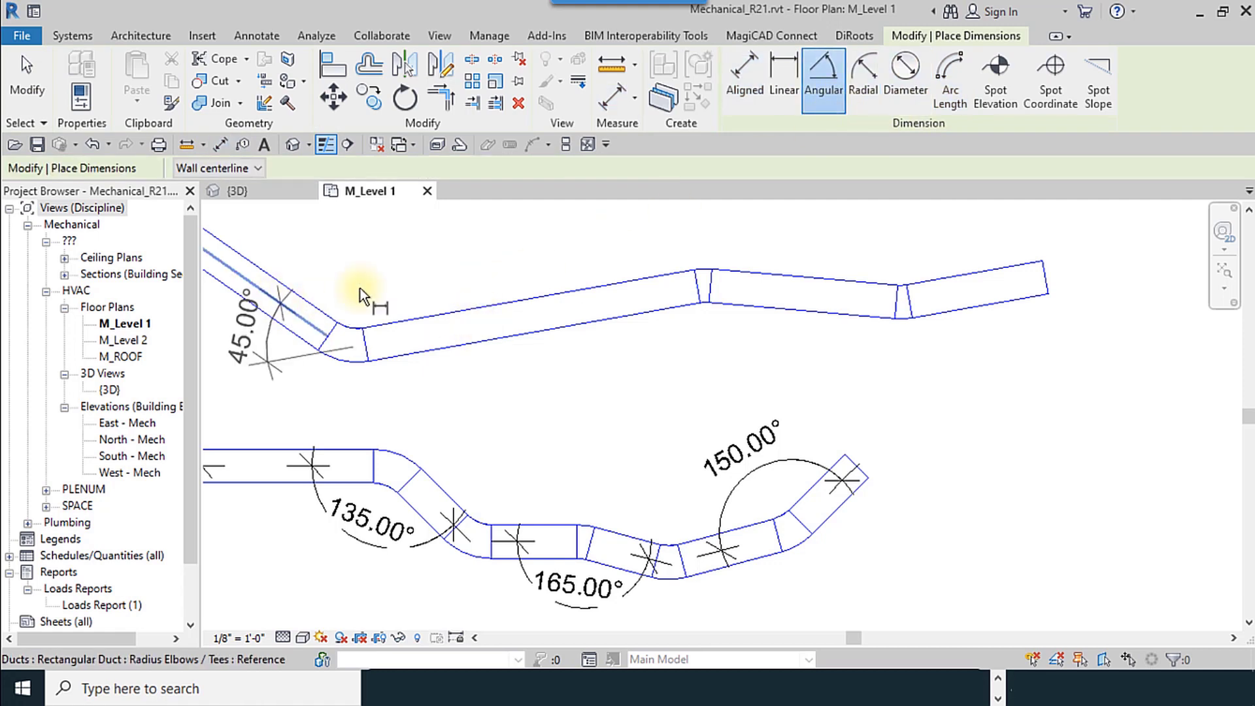
{"action": "left_click", "coordinate": [420, 273]}
{"action": "left_click", "coordinate": [662, 289]}
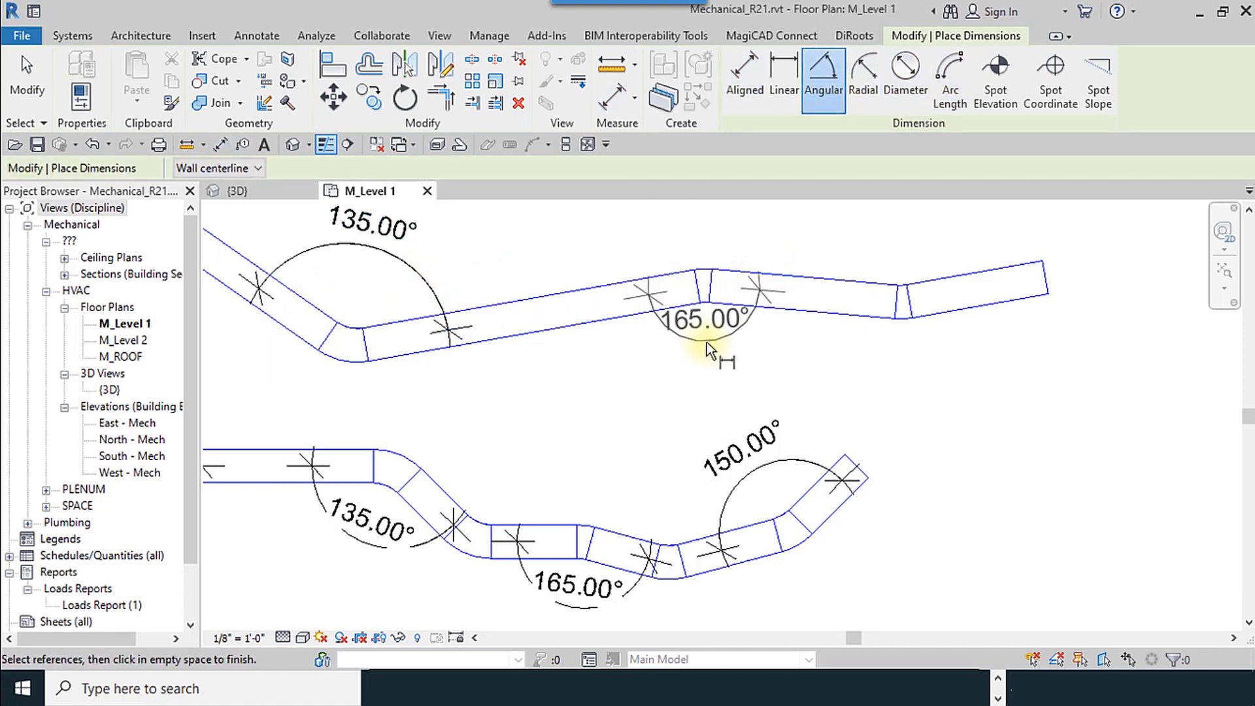
{"action": "left_click", "coordinate": [708, 343]}
{"action": "left_click", "coordinate": [976, 289]}
{"action": "left_click", "coordinate": [841, 305]}
{"action": "left_click", "coordinate": [872, 256]}
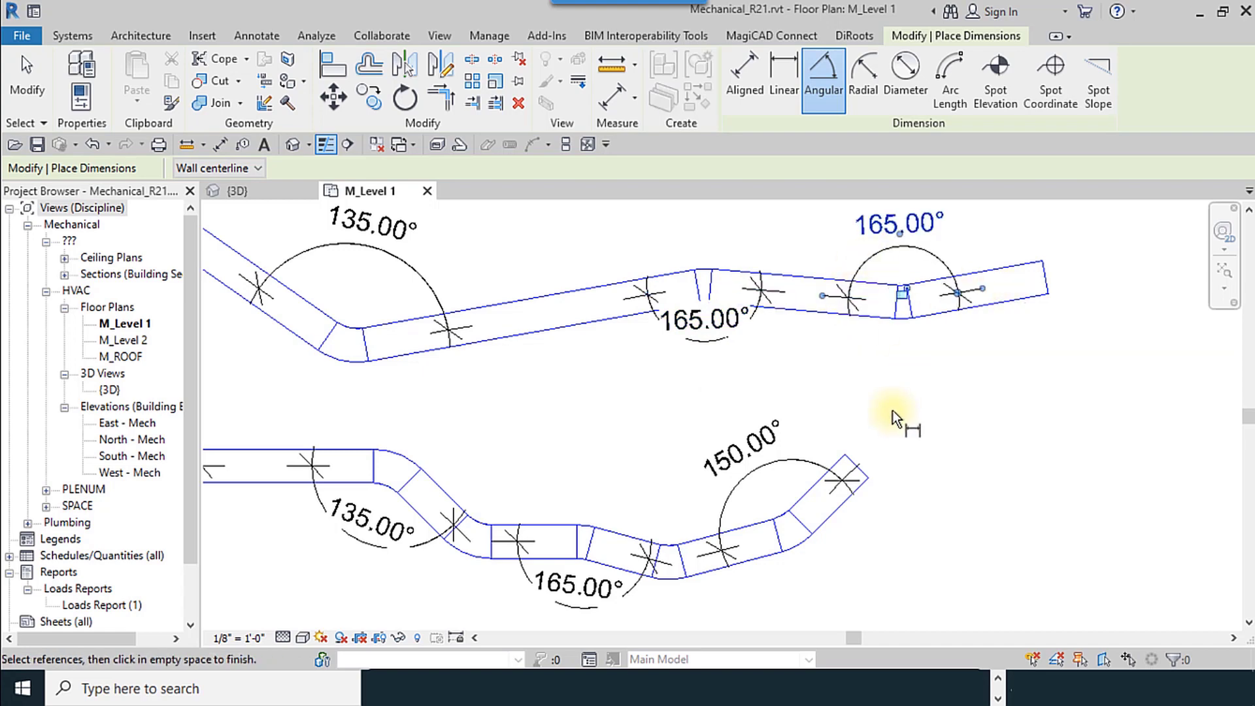
{"action": "left_click", "coordinate": [56, 88]}
{"action": "scroll", "coordinate": [622, 336], "scroll_direction": "down", "scroll_amount": 4}
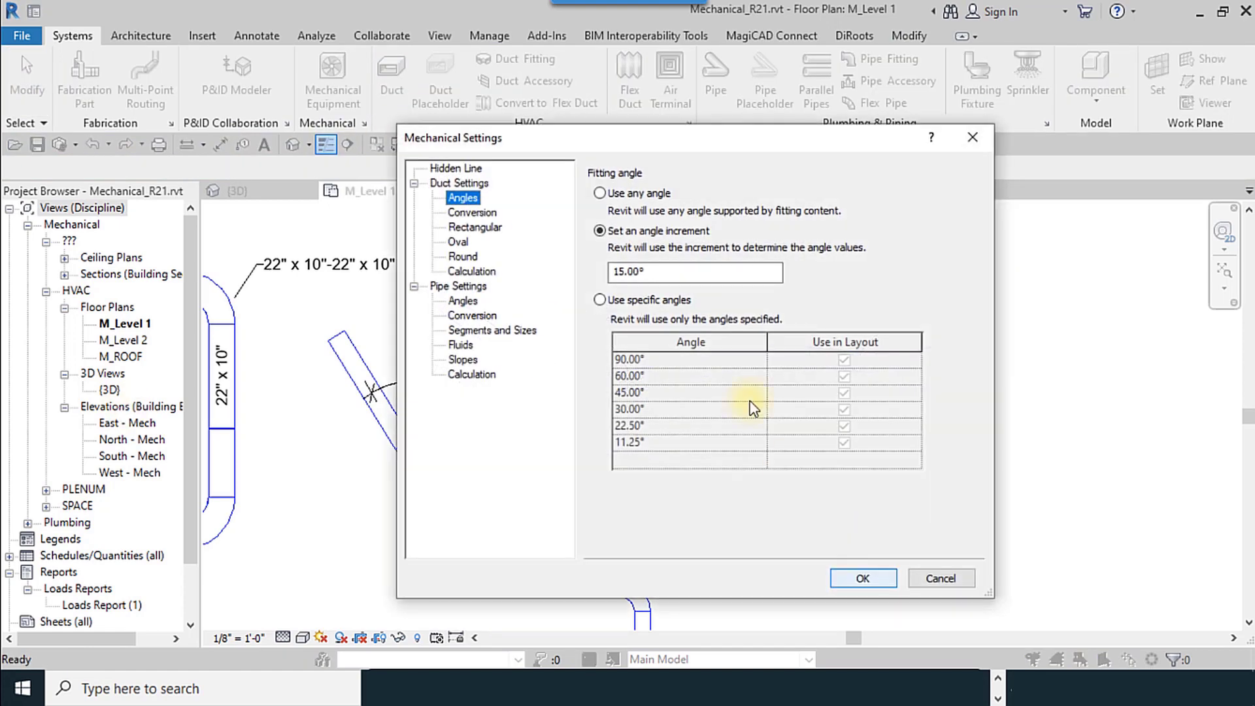
- Use specific angles, unchecking 11.25°, 22.50°, 30.00° and 60.00° so only 90° and 45° remain
{"action": "left_click", "coordinate": [632, 300]}
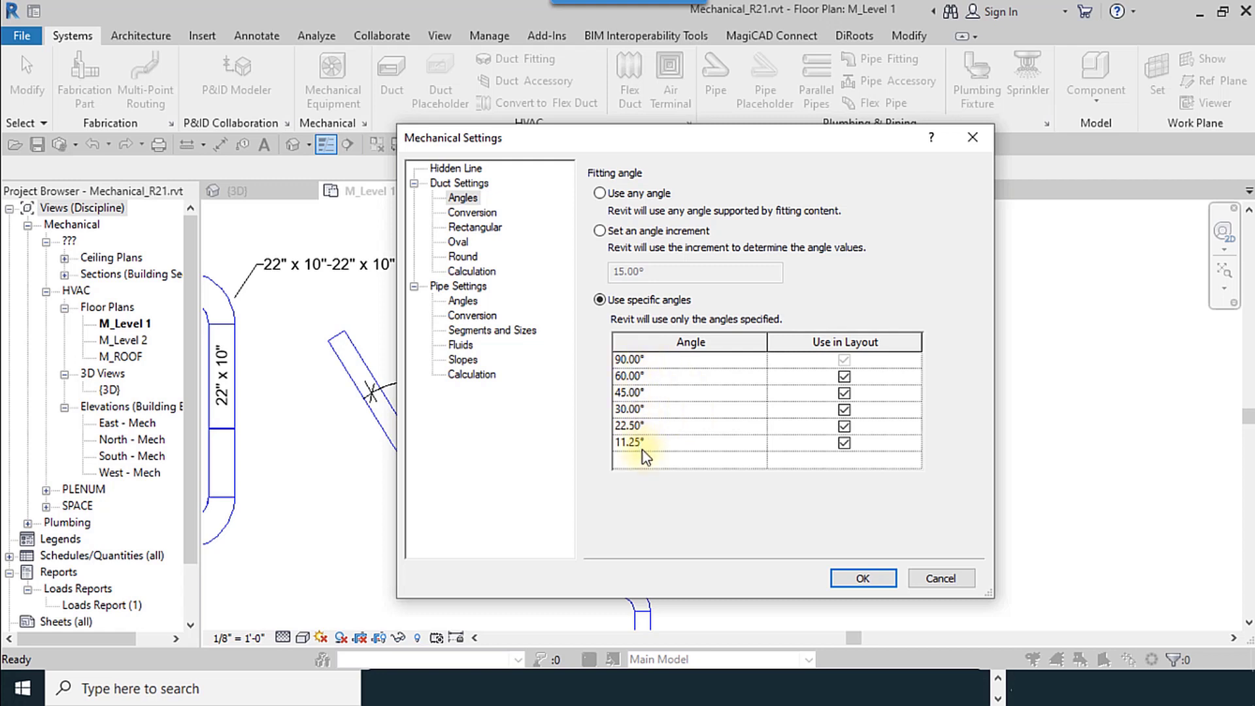
{"action": "left_click", "coordinate": [844, 443]}
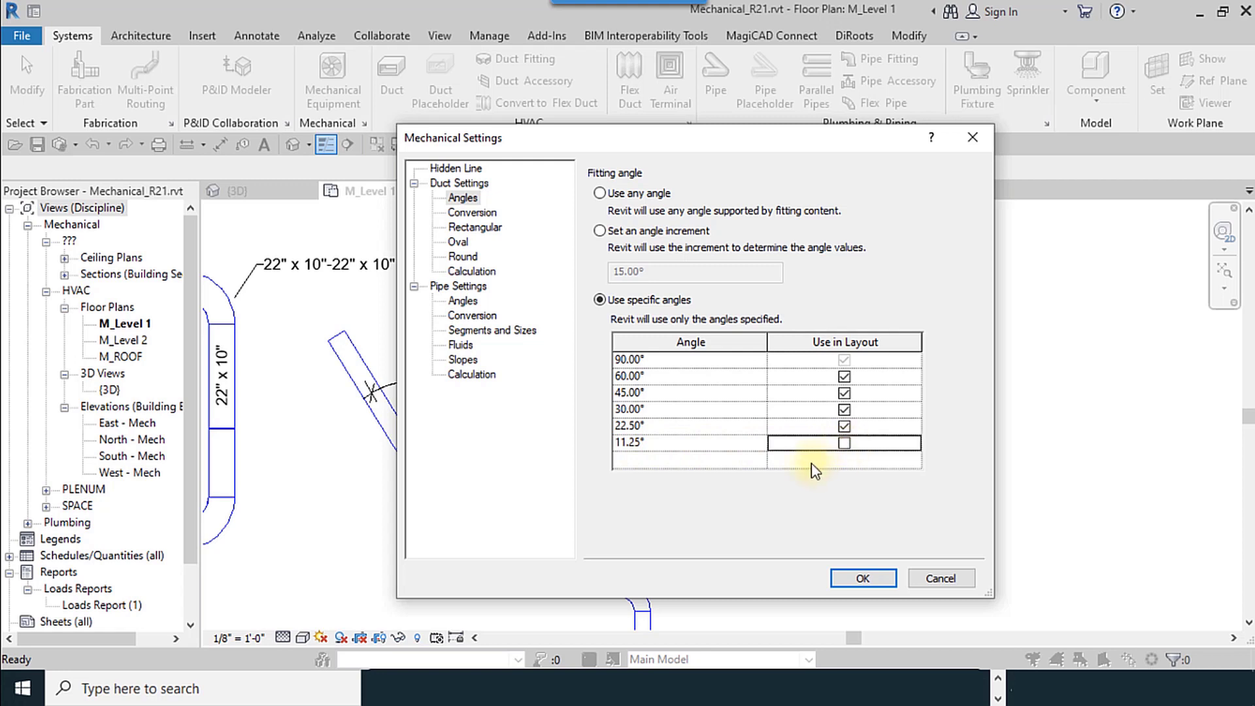
{"action": "left_click", "coordinate": [844, 426]}
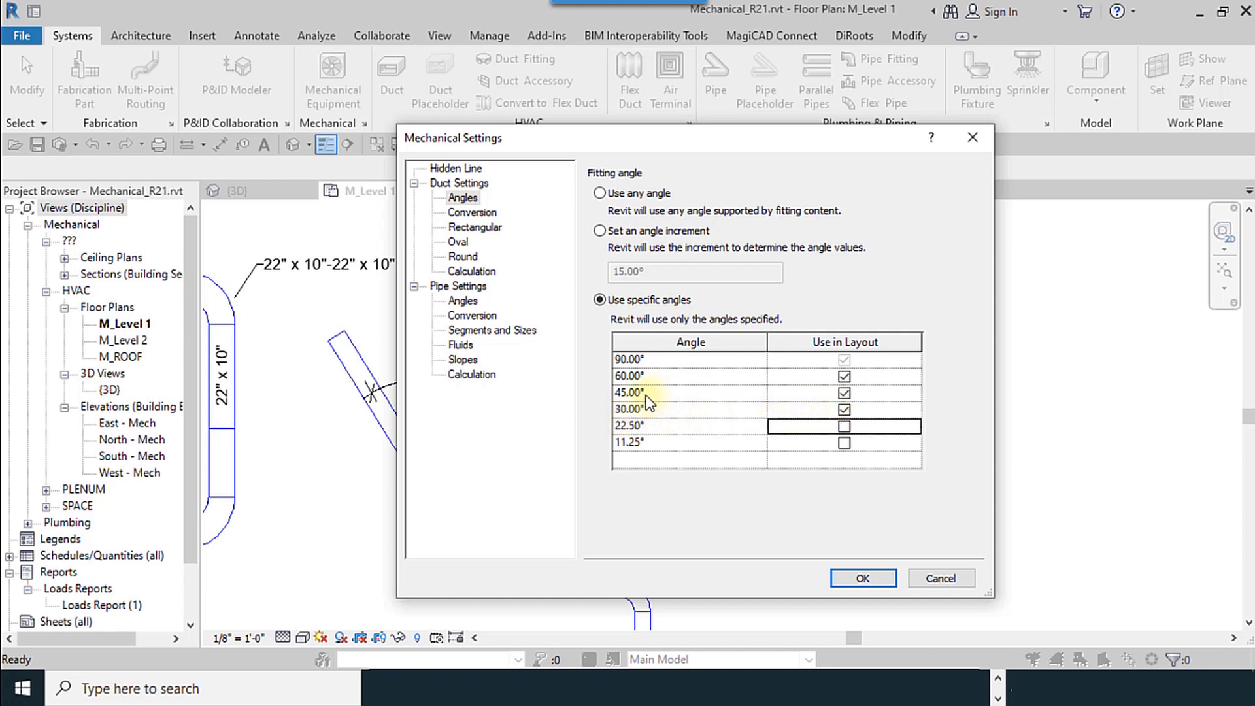
{"action": "left_click", "coordinate": [845, 410]}
{"action": "left_click", "coordinate": [844, 376]}
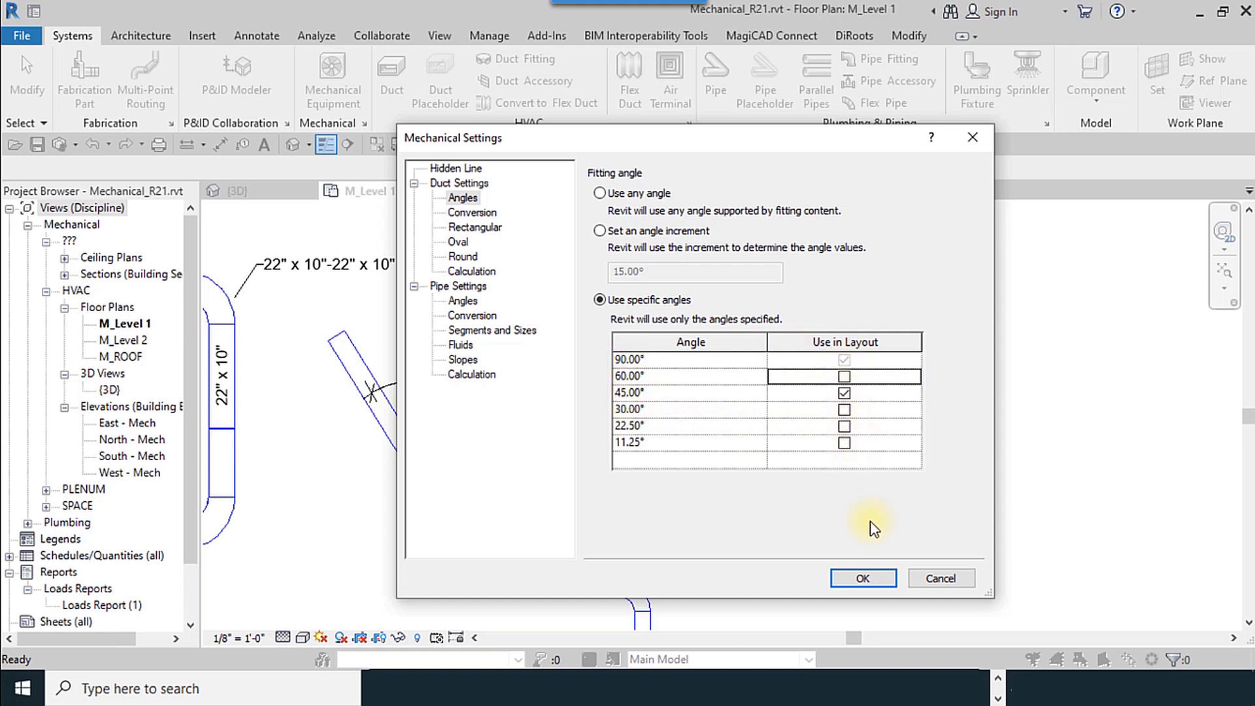
- Apply the specific-angle settings and start a new duct run with DT
{"action": "left_click", "coordinate": [861, 579]}
{"action": "middle_click_drag", "start_coordinate": [681, 434], "coordinate": [510, 465]}
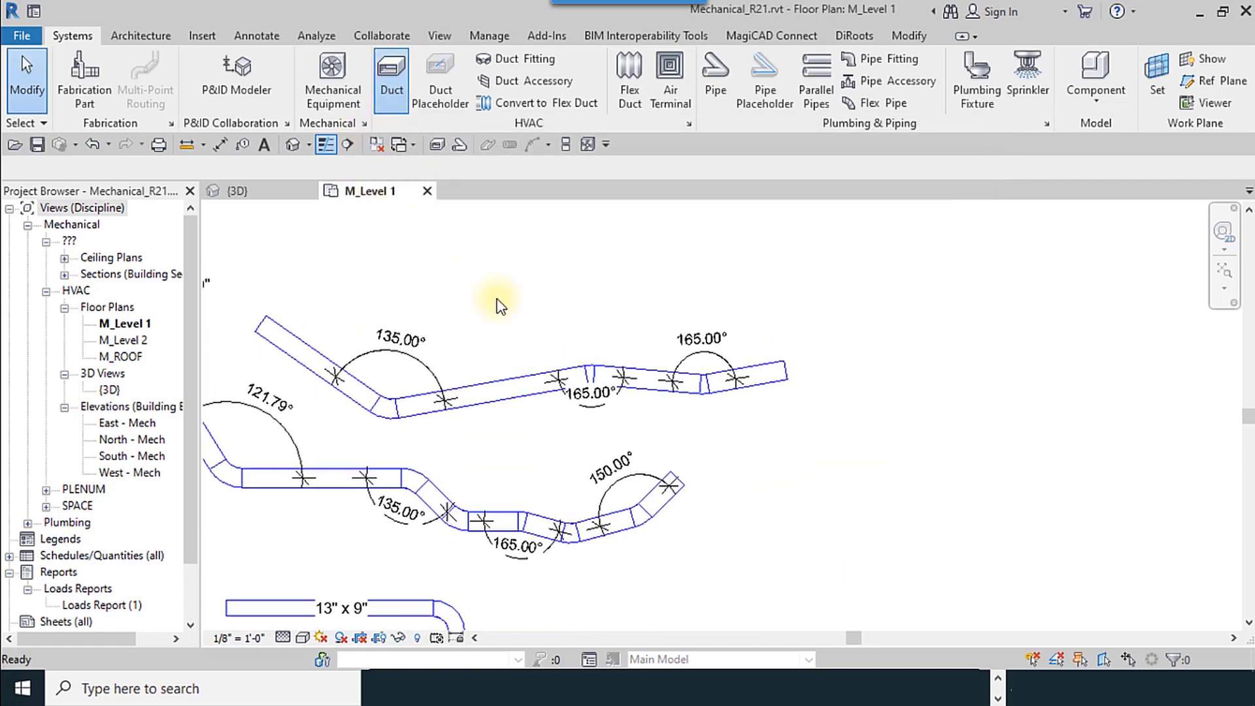
{"action": "middle_click_drag", "start_coordinate": [500, 312], "coordinate": [395, 457]}
{"action": "key", "text": "d"}
{"action": "key", "text": "t"}
{"action": "left_click", "coordinate": [361, 322]}
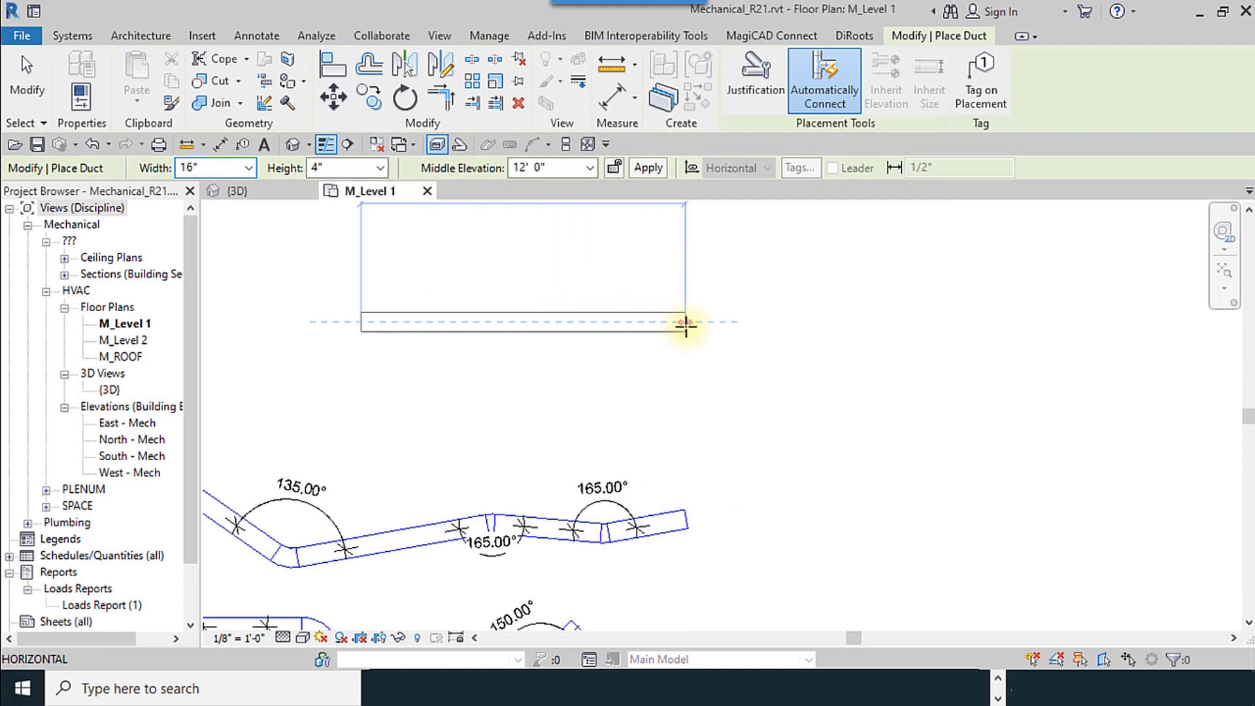
- Draw horizontal, vertical, 45° down, horizontal, 45° up and vertical duct segments
{"action": "left_click", "coordinate": [688, 323]}
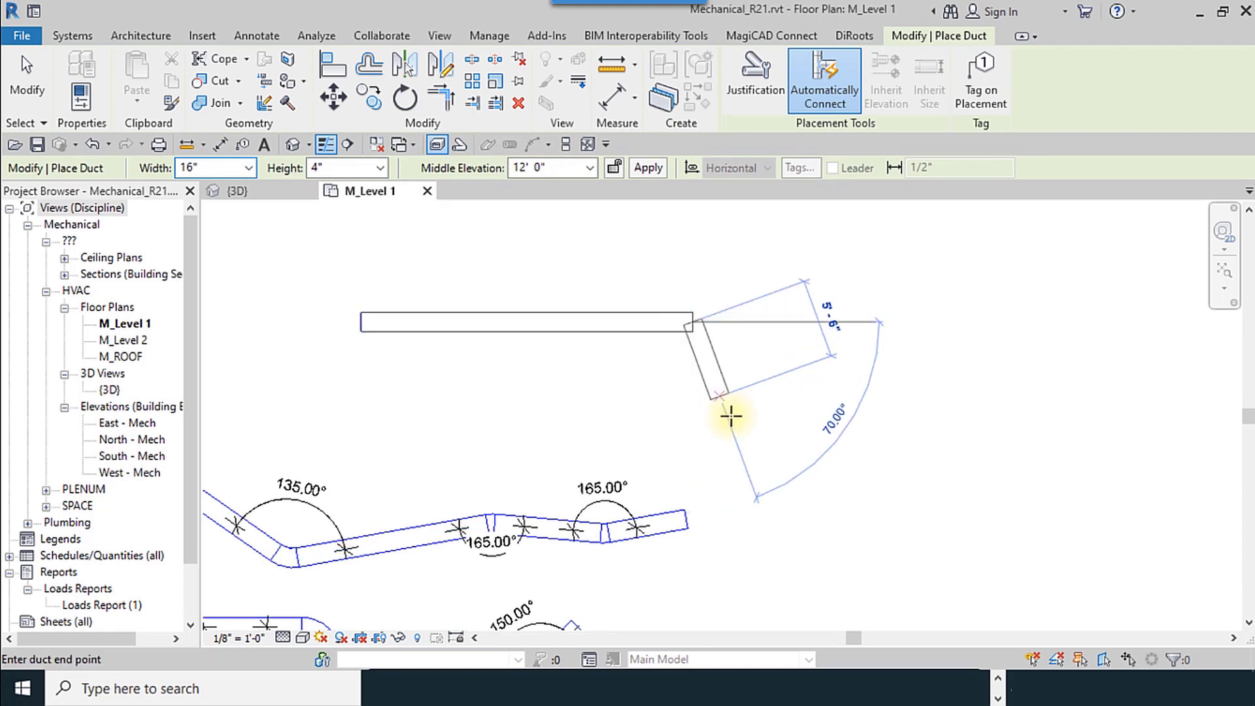
{"action": "left_click", "coordinate": [741, 443]}
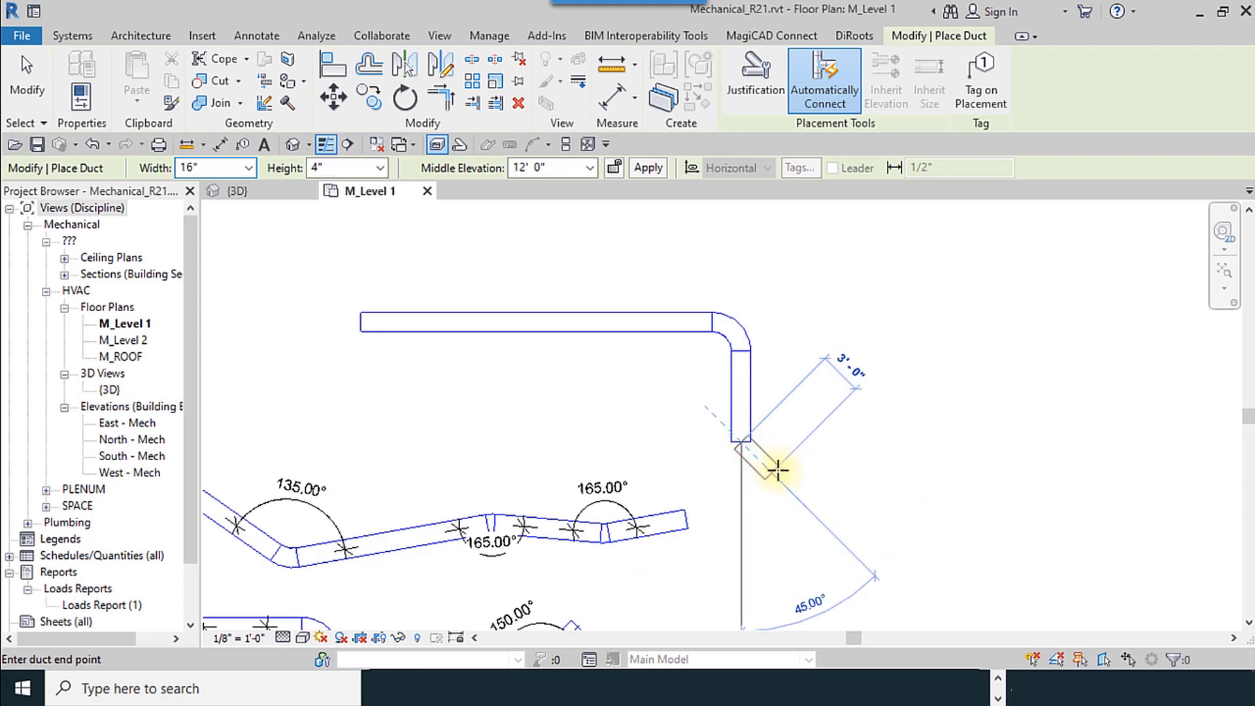
{"action": "left_click", "coordinate": [814, 510]}
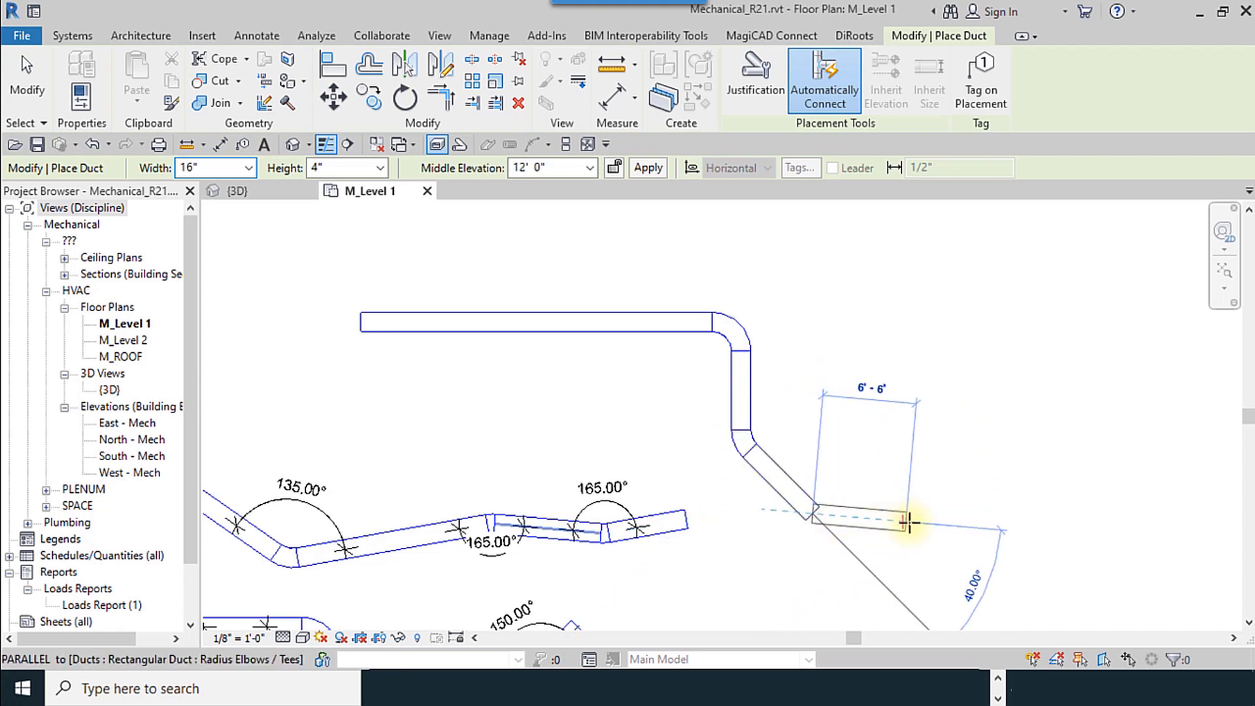
{"action": "left_click", "coordinate": [915, 522]}
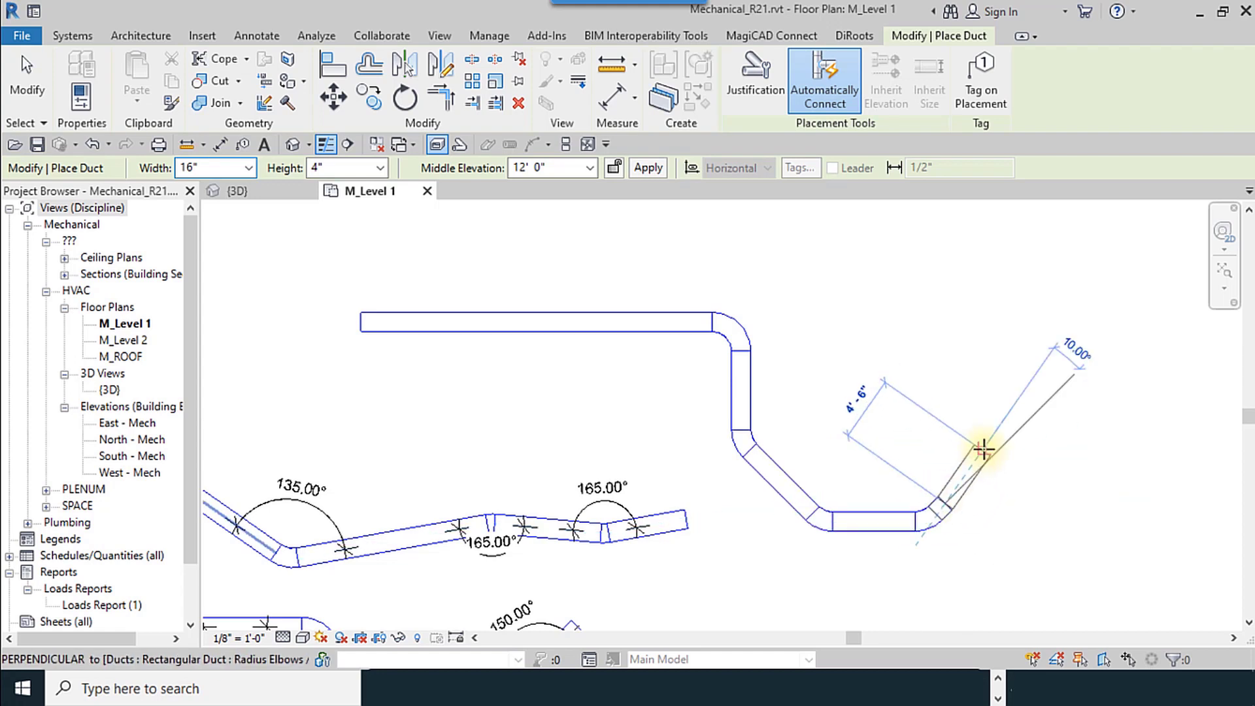
{"action": "left_click", "coordinate": [991, 452]}
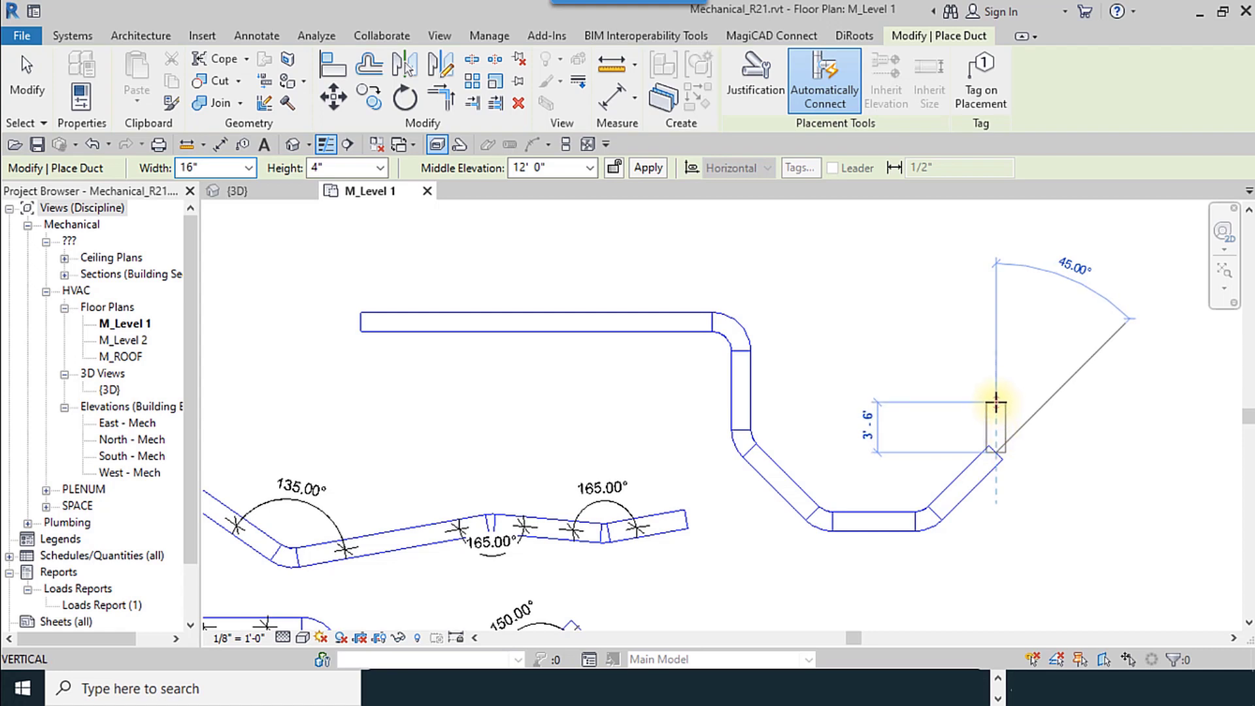
{"action": "left_click", "coordinate": [993, 359]}
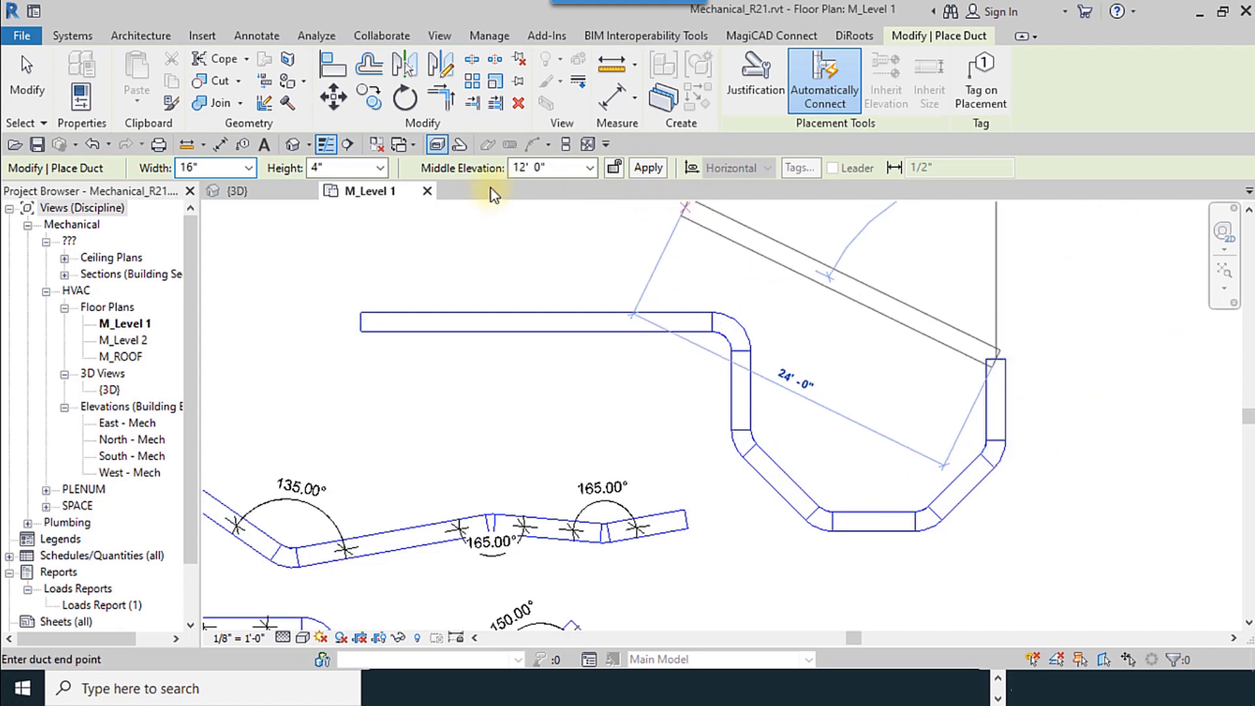
- Dimension the top elbow of the new run at 90.00° with the Angular tool
{"action": "key", "text": "Escape"}
{"action": "key", "text": "Escape"}
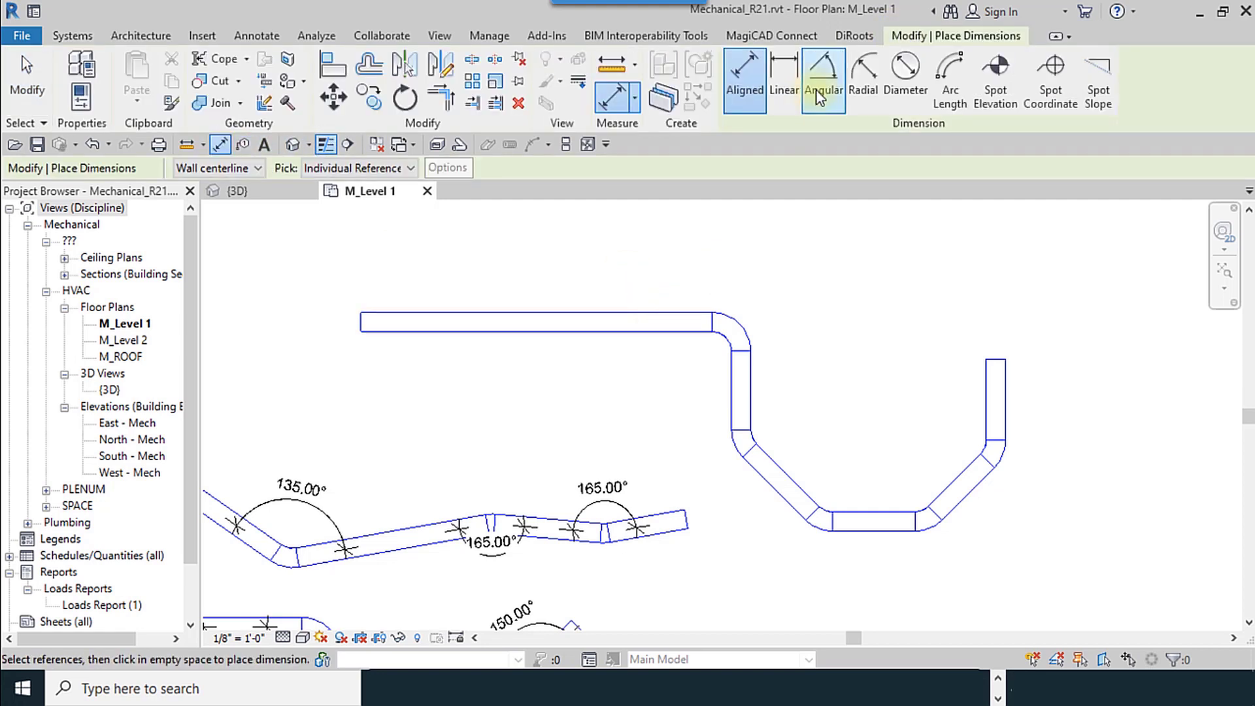
{"action": "left_click", "coordinate": [841, 101]}
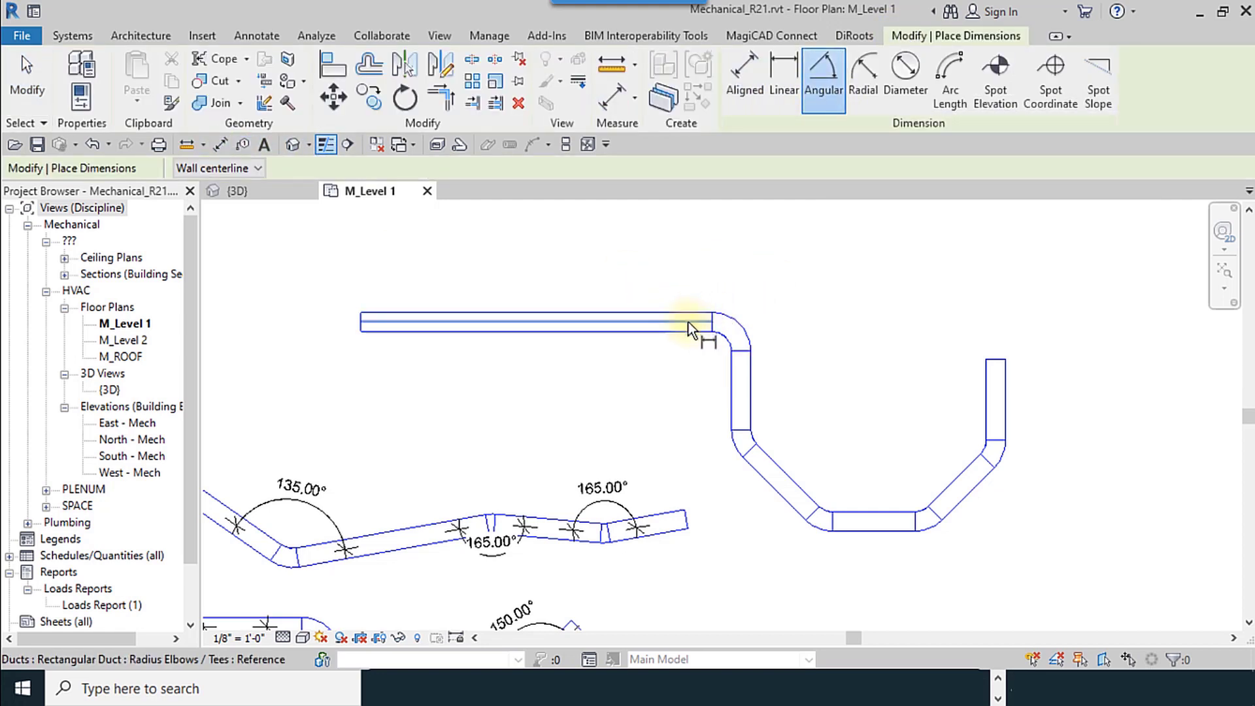
{"action": "left_click", "coordinate": [743, 375]}
{"action": "left_click", "coordinate": [680, 392]}
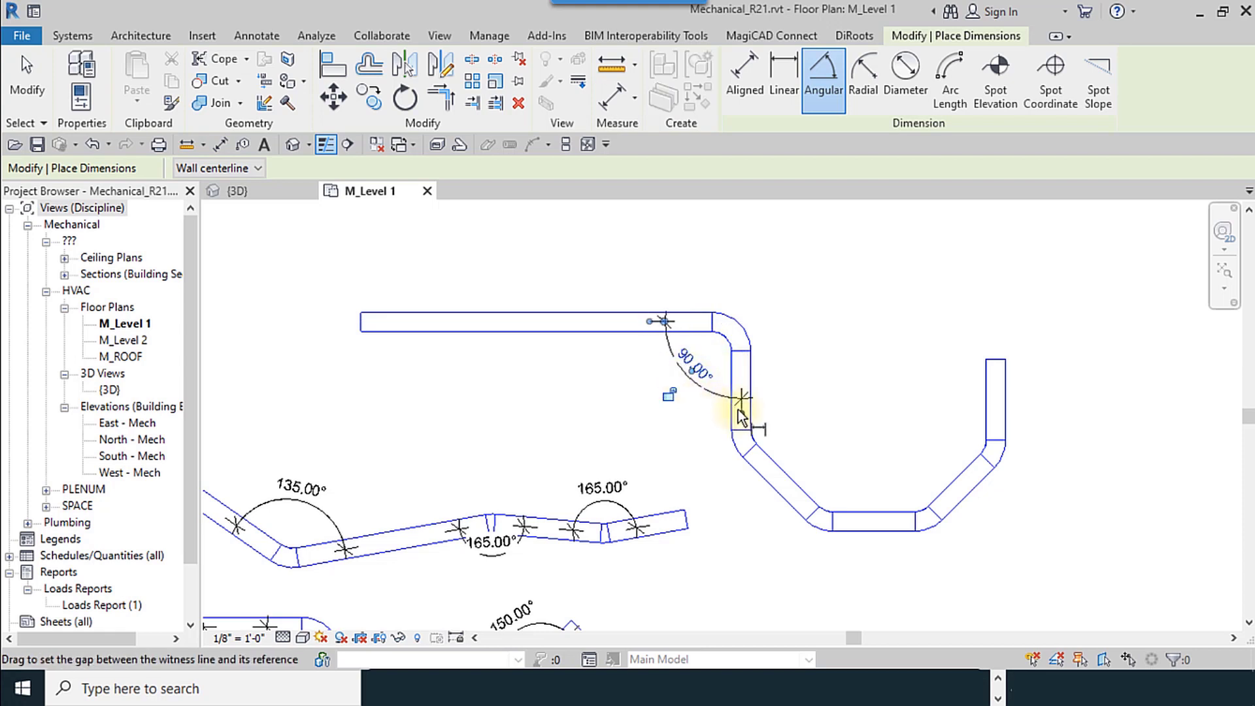
{"action": "scroll", "coordinate": [742, 416], "scroll_direction": "up", "scroll_amount": 3}
- Dimension the next two bends at 135.00° each
{"action": "left_click", "coordinate": [743, 402]}
{"action": "scroll", "coordinate": [746, 399], "scroll_direction": "down", "scroll_amount": 2}
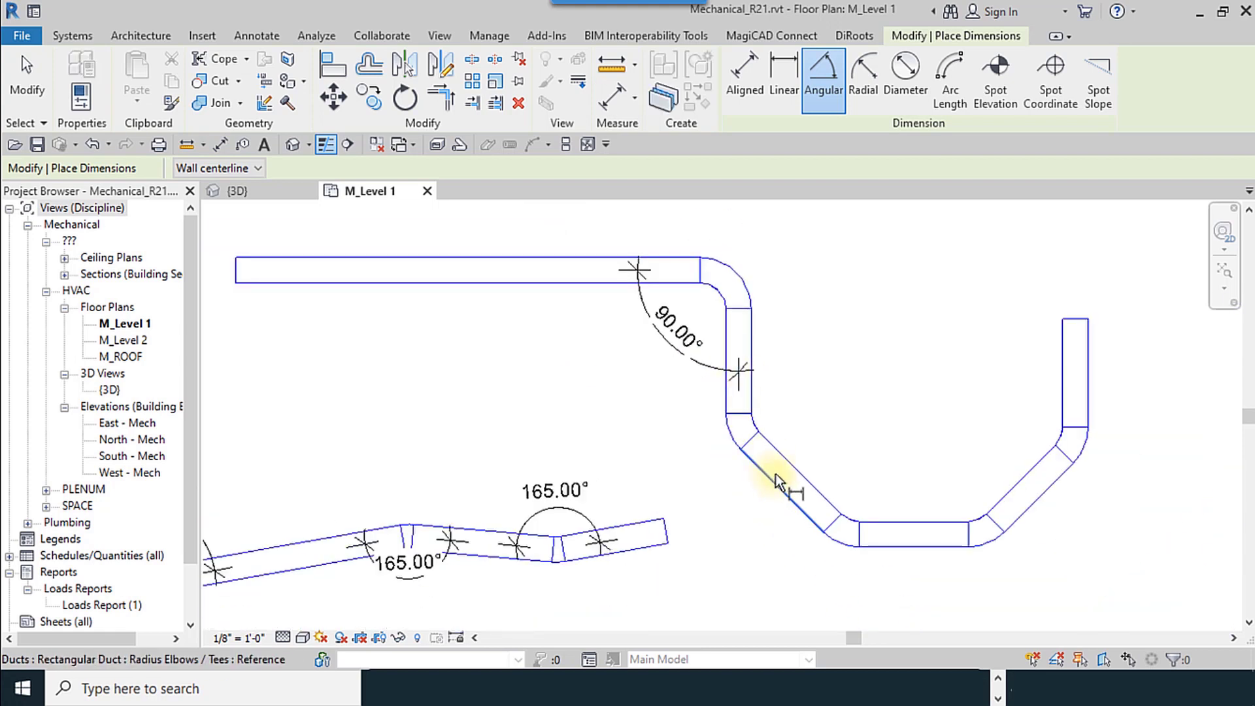
{"action": "left_click", "coordinate": [770, 473]}
{"action": "left_click", "coordinate": [813, 436]}
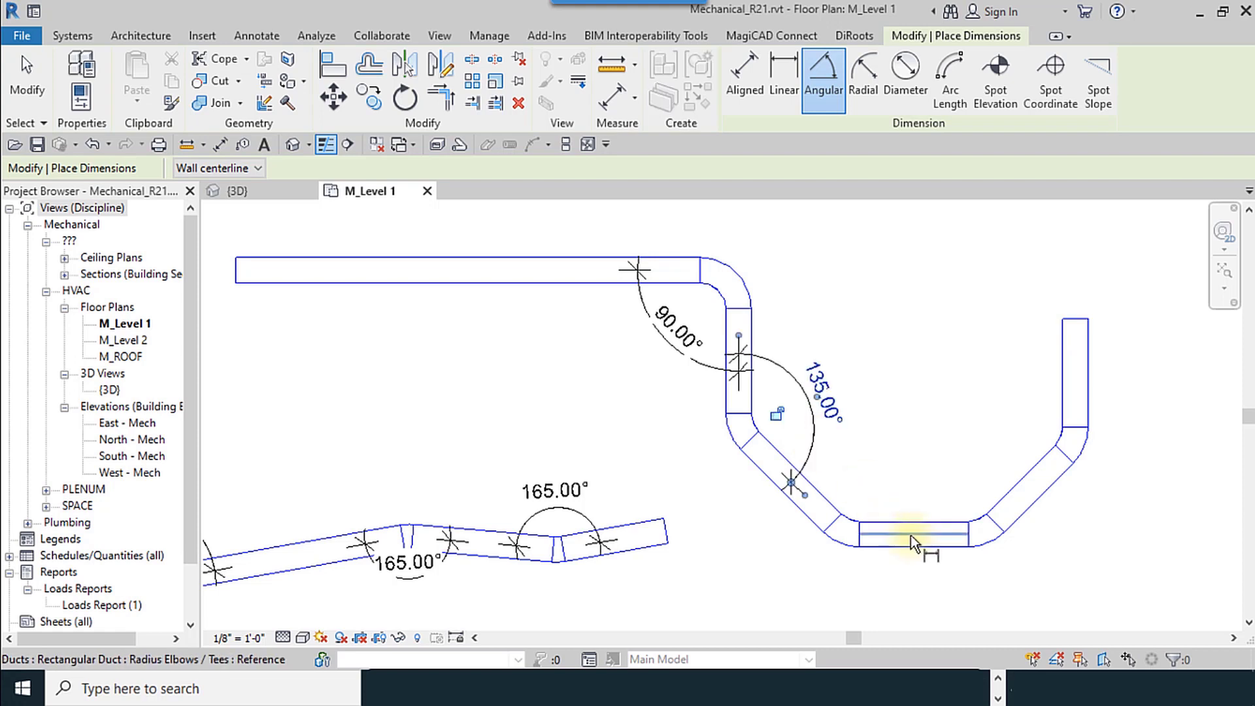
{"action": "left_click", "coordinate": [967, 529]}
{"action": "left_click", "coordinate": [1014, 507]}
{"action": "left_click", "coordinate": [989, 466]}
- Add the last 135.00° dimension at the right bend and finish dimensioning
{"action": "left_click", "coordinate": [1078, 405]}
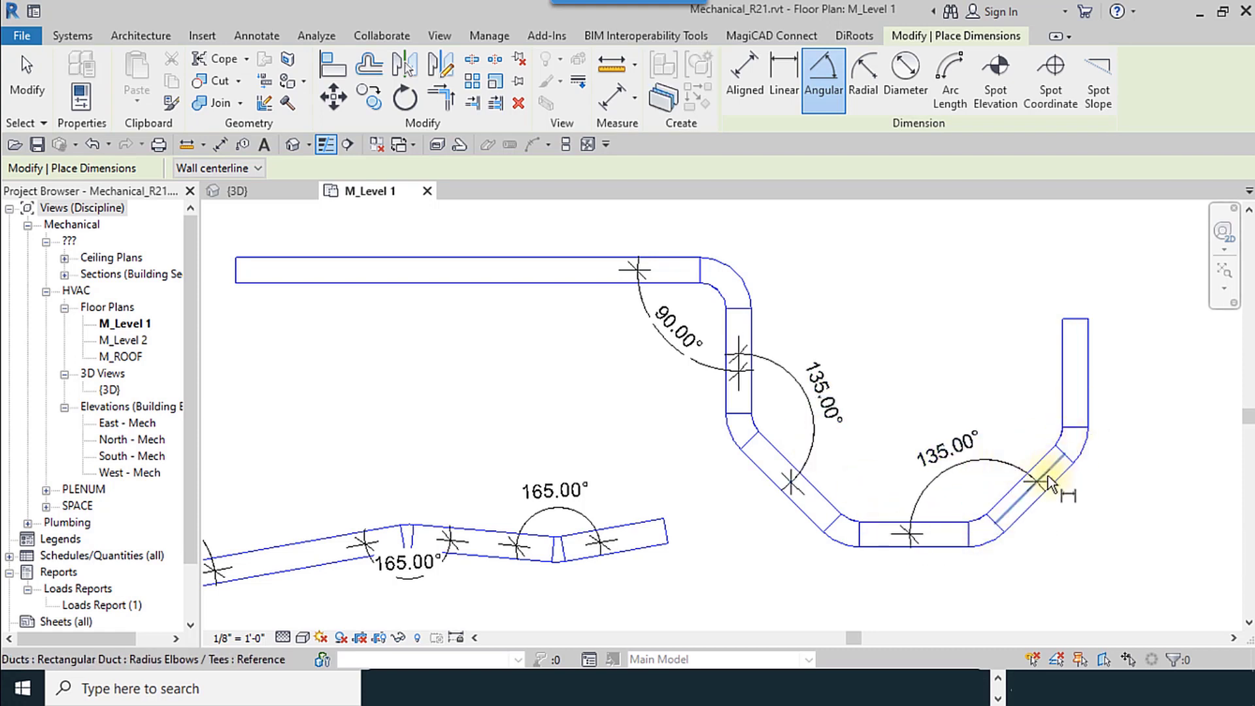
{"action": "left_click", "coordinate": [1049, 476]}
{"action": "left_click", "coordinate": [1034, 445]}
{"action": "scroll", "coordinate": [587, 440], "scroll_direction": "down", "scroll_amount": 4}
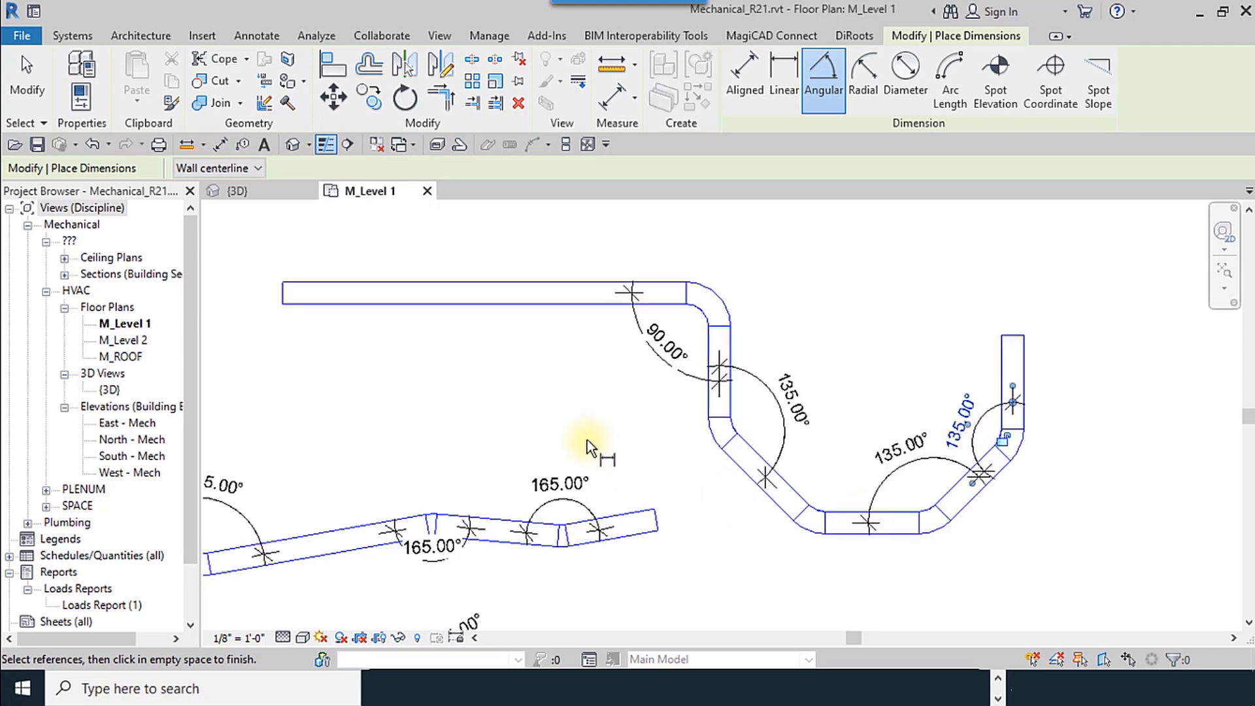
{"action": "left_click", "coordinate": [17, 97]}
{"action": "middle_click_drag", "start_coordinate": [533, 412], "coordinate": [592, 429]}
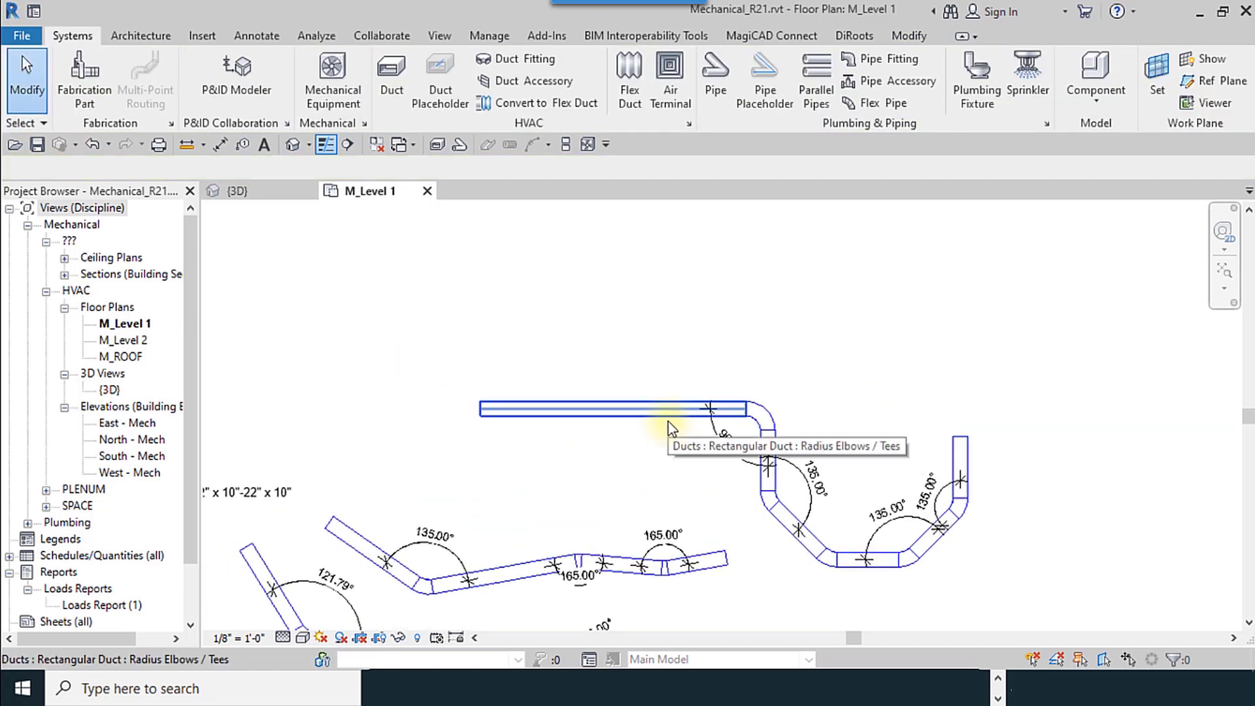
- Reset duct fittings to Use any angle and review Supply Air duct Conversion settings
{"action": "left_click", "coordinate": [690, 123]}
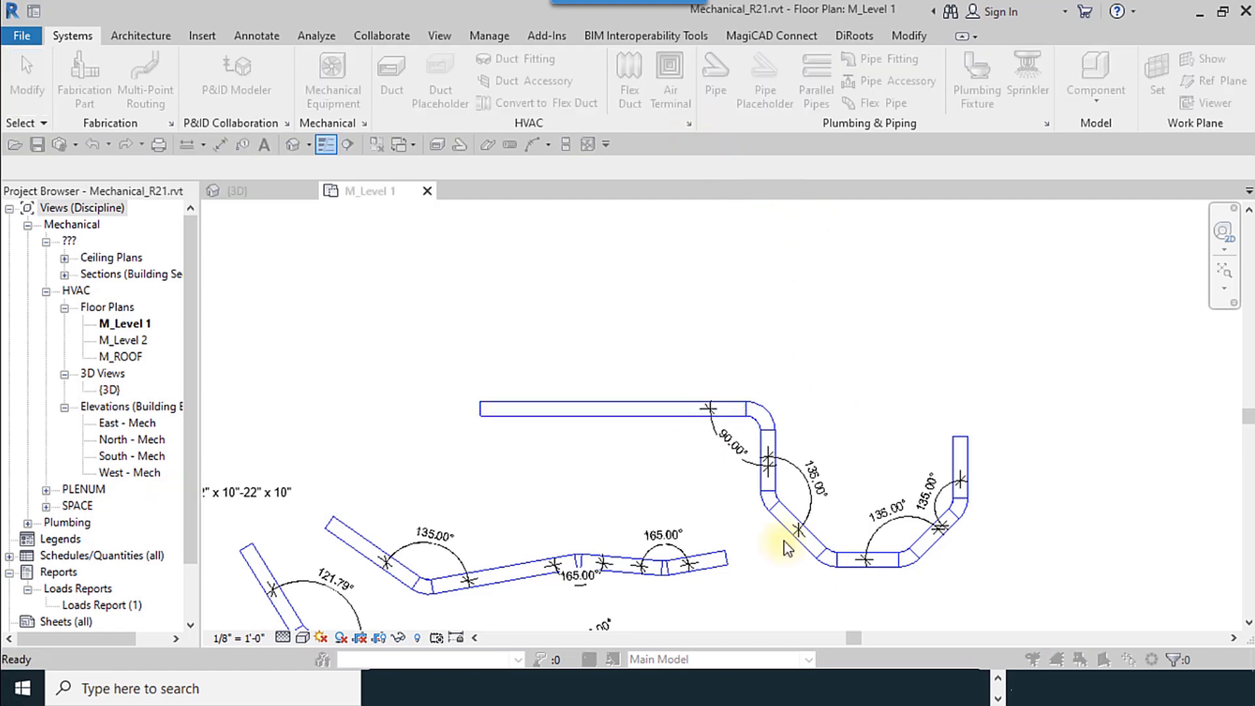
{"action": "left_click", "coordinate": [601, 193]}
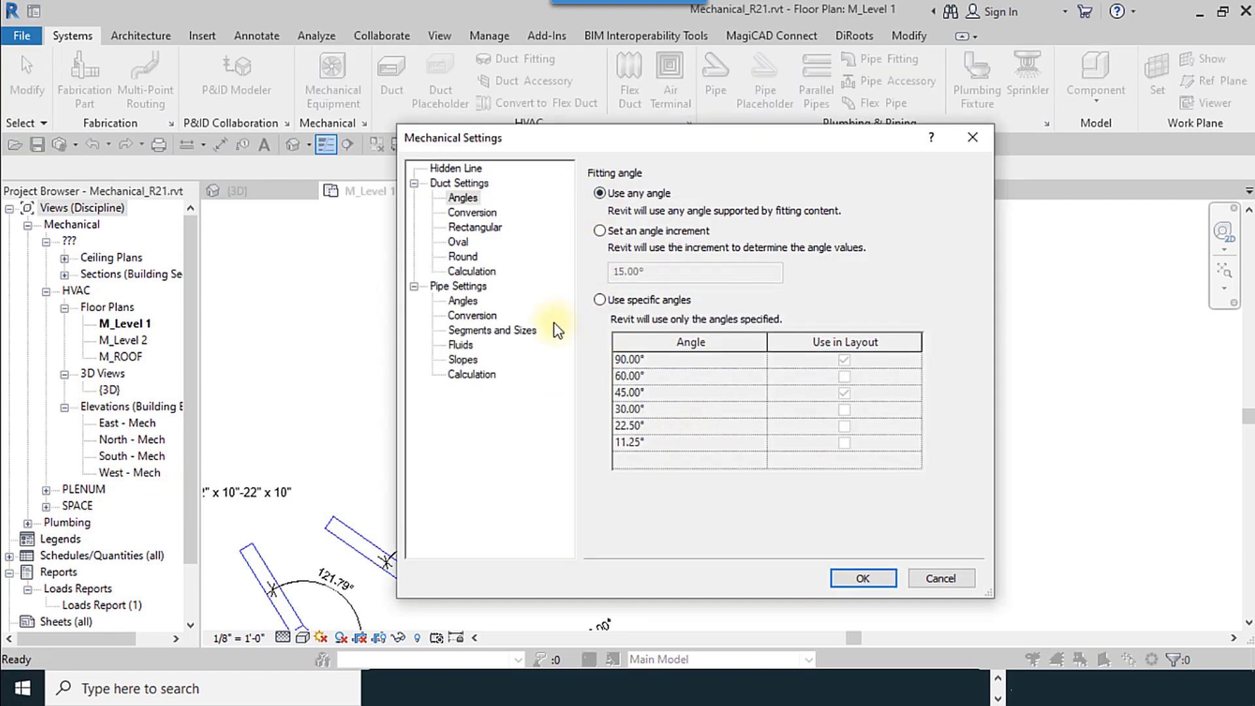
{"action": "left_click", "coordinate": [476, 217]}
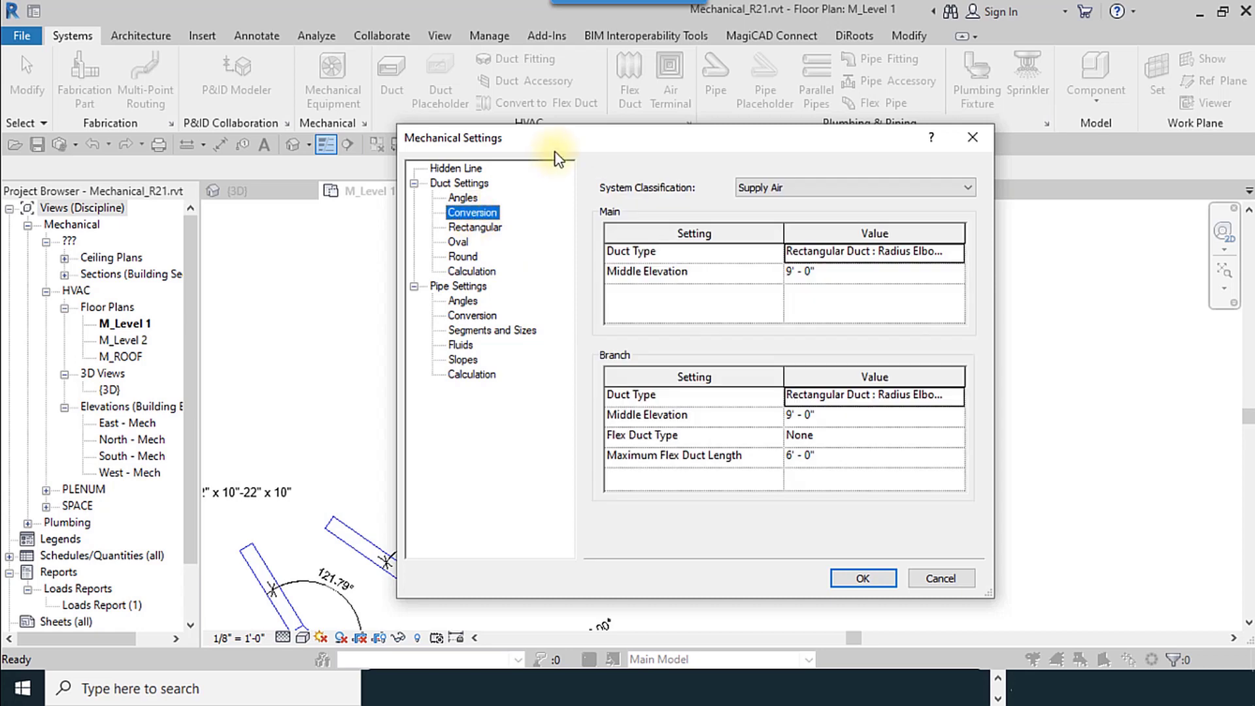
{"action": "left_click_drag", "start_coordinate": [562, 144], "coordinate": [422, 124]}
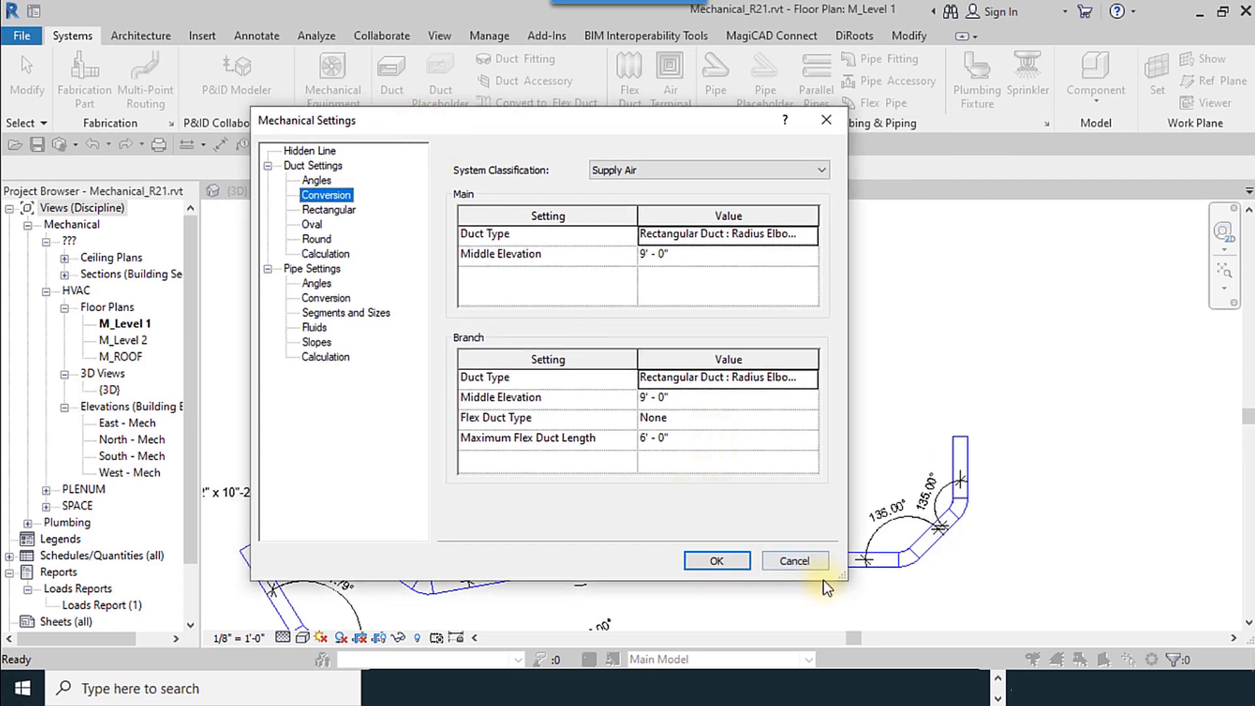
{"action": "left_click_drag", "start_coordinate": [829, 582], "coordinate": [927, 613]}
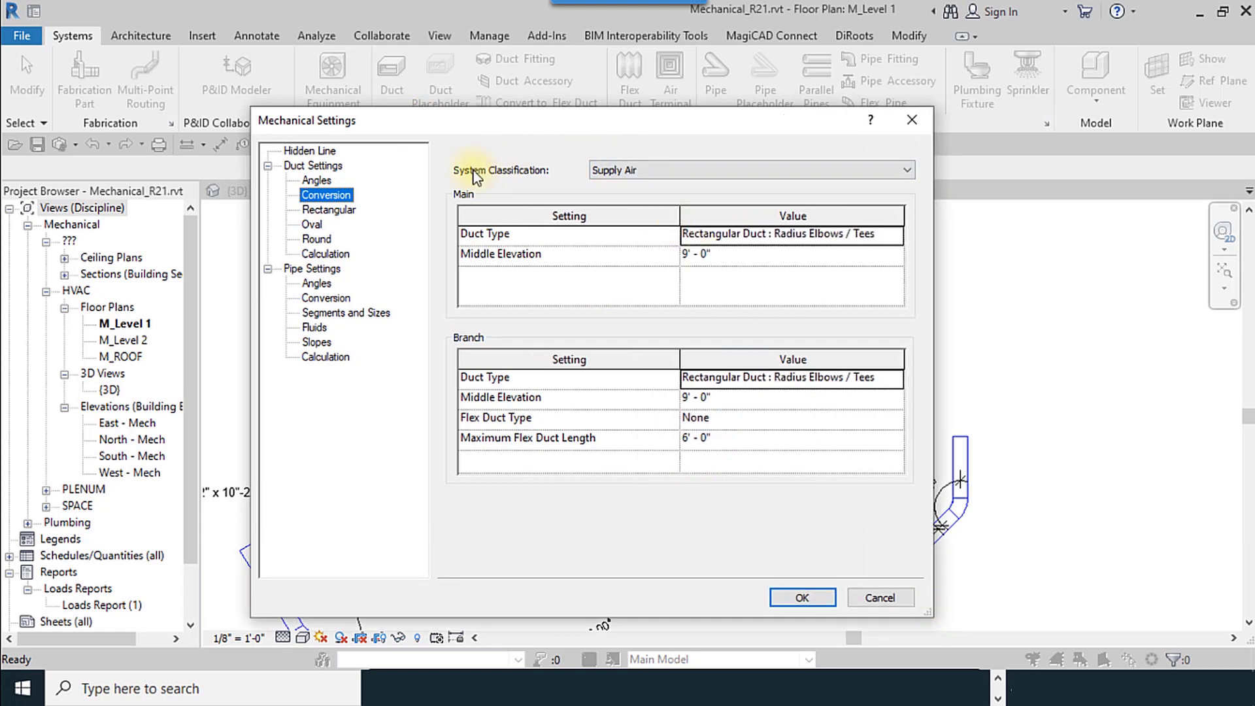
{"action": "left_click", "coordinate": [630, 172]}
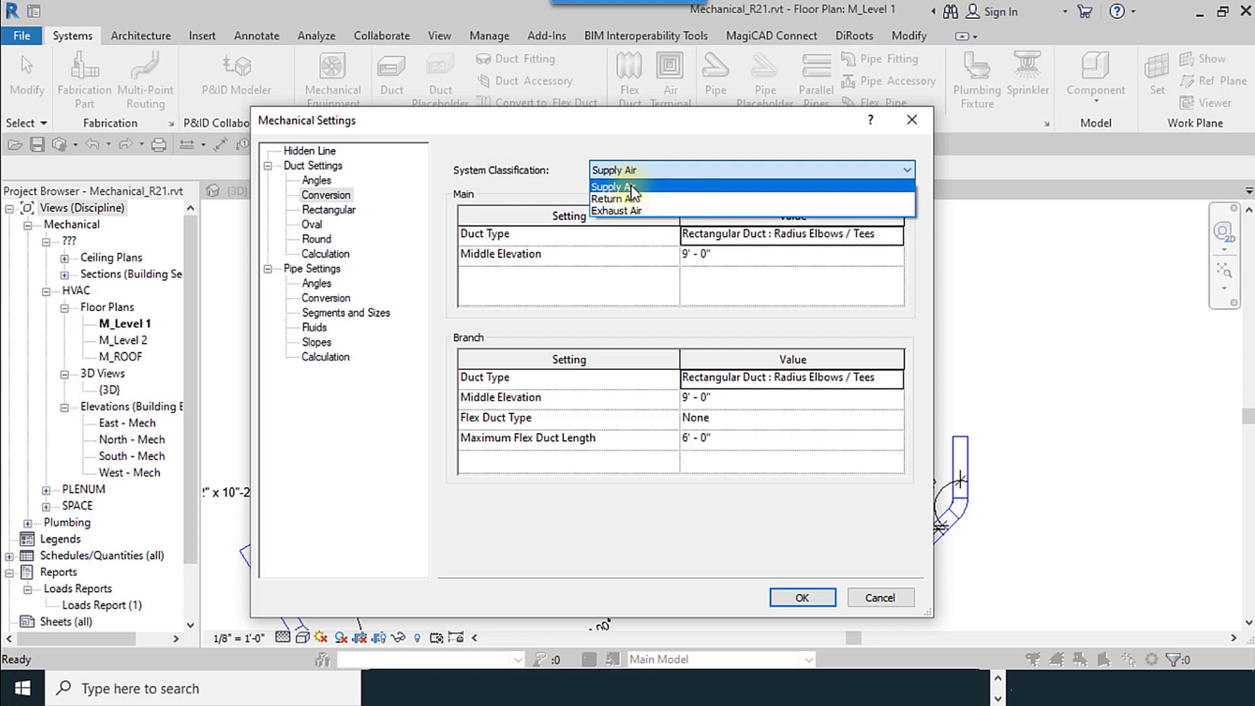
{"action": "left_click", "coordinate": [615, 187]}
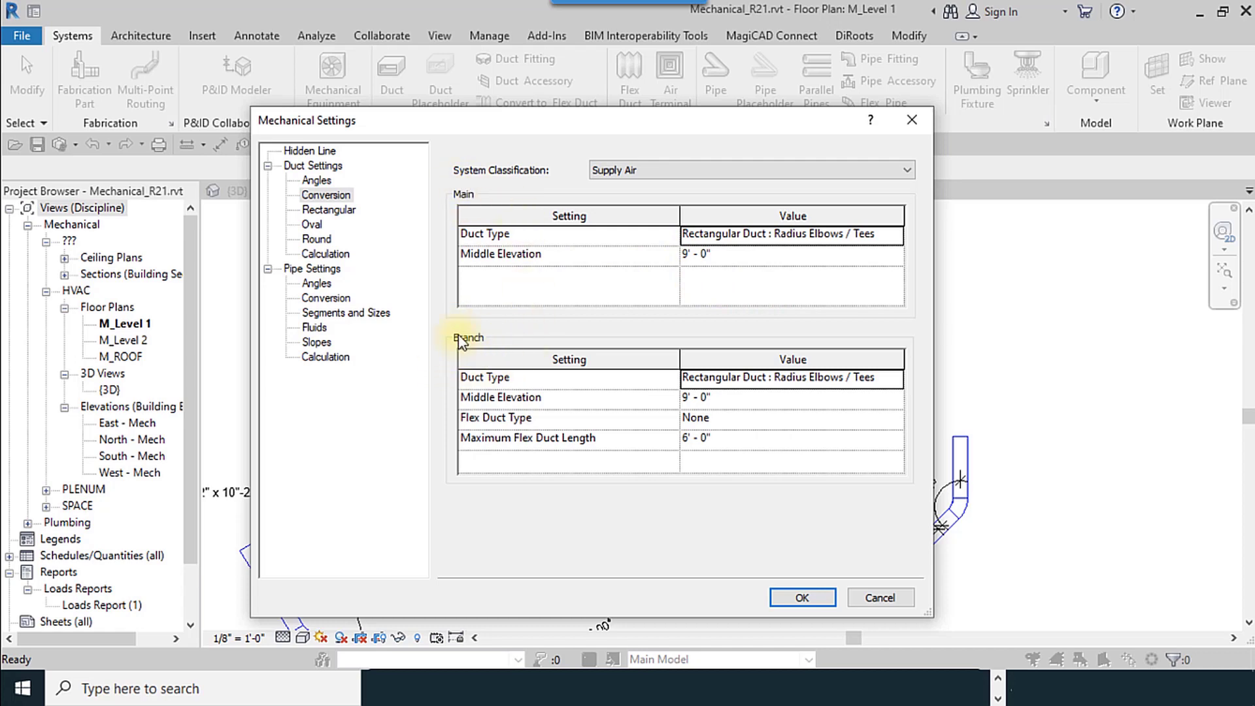
- Close Mechanical Settings and cancel a trial duct started beside the duct run
{"action": "left_click", "coordinate": [802, 598]}
{"action": "middle_click_drag", "start_coordinate": [693, 236], "coordinate": [419, 219]}
{"action": "left_click", "coordinate": [391, 78]}
{"action": "middle_click_drag", "start_coordinate": [580, 331], "coordinate": [475, 253]}
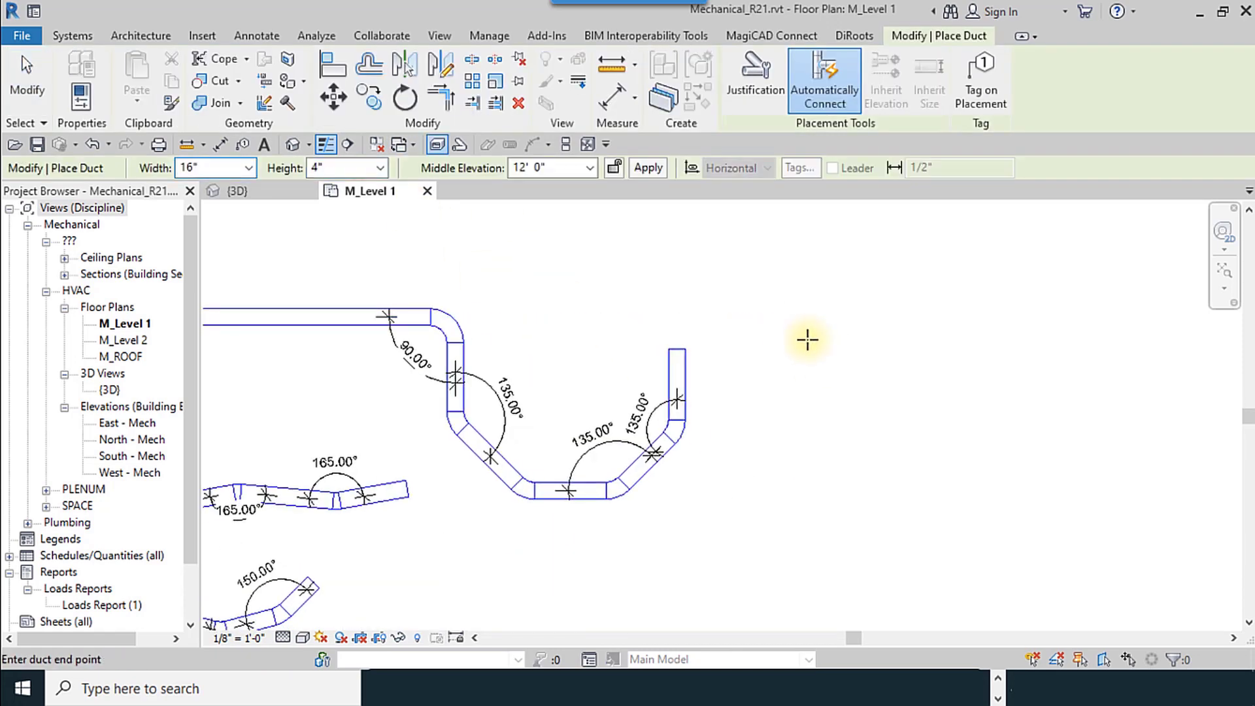
{"action": "left_click", "coordinate": [807, 355]}
{"action": "scroll", "coordinate": [927, 427], "scroll_direction": "up", "scroll_amount": 2}
{"action": "right_click", "coordinate": [887, 324]}
{"action": "left_click", "coordinate": [904, 339]}
{"action": "scroll", "coordinate": [910, 423], "scroll_direction": "down", "scroll_amount": 2}
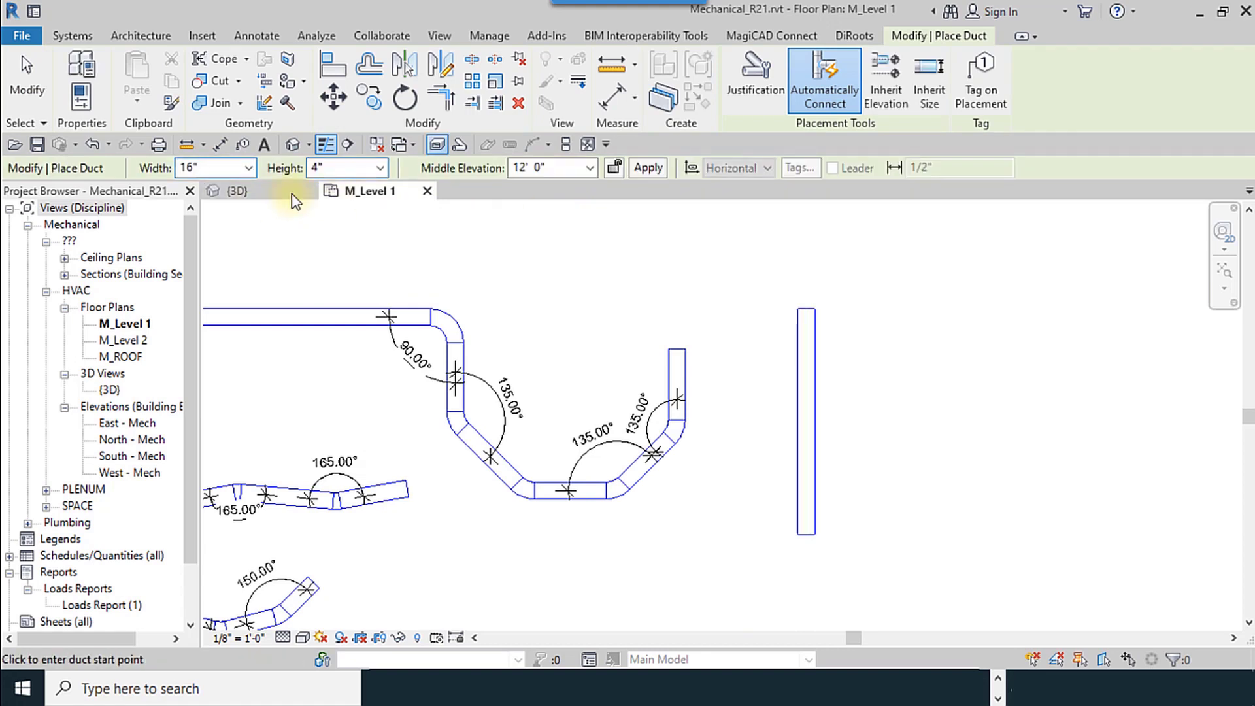
{"action": "scroll", "coordinate": [216, 226], "scroll_direction": "up", "scroll_amount": 2}
- Set the duct width to 10" and draw a branch right from the vertical duct, forming a tee
{"action": "left_click", "coordinate": [248, 168]}
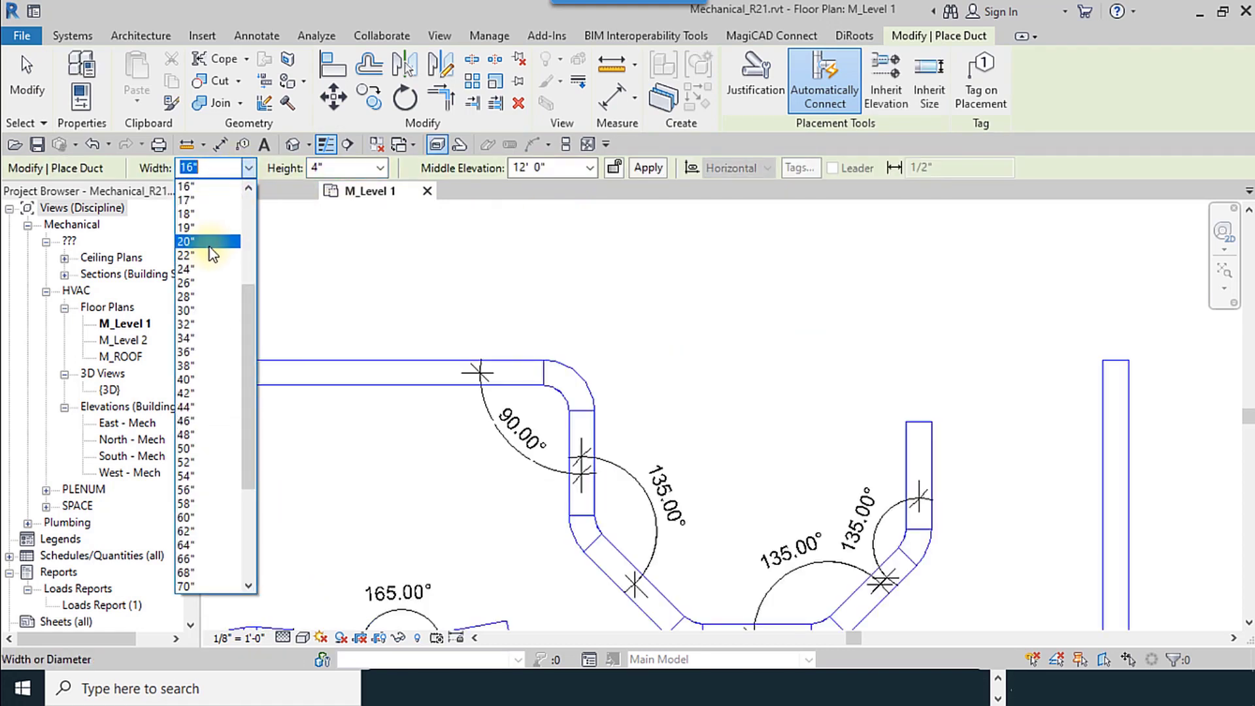
{"action": "scroll", "coordinate": [209, 251], "scroll_direction": "up", "scroll_amount": 3}
{"action": "left_click", "coordinate": [211, 261]}
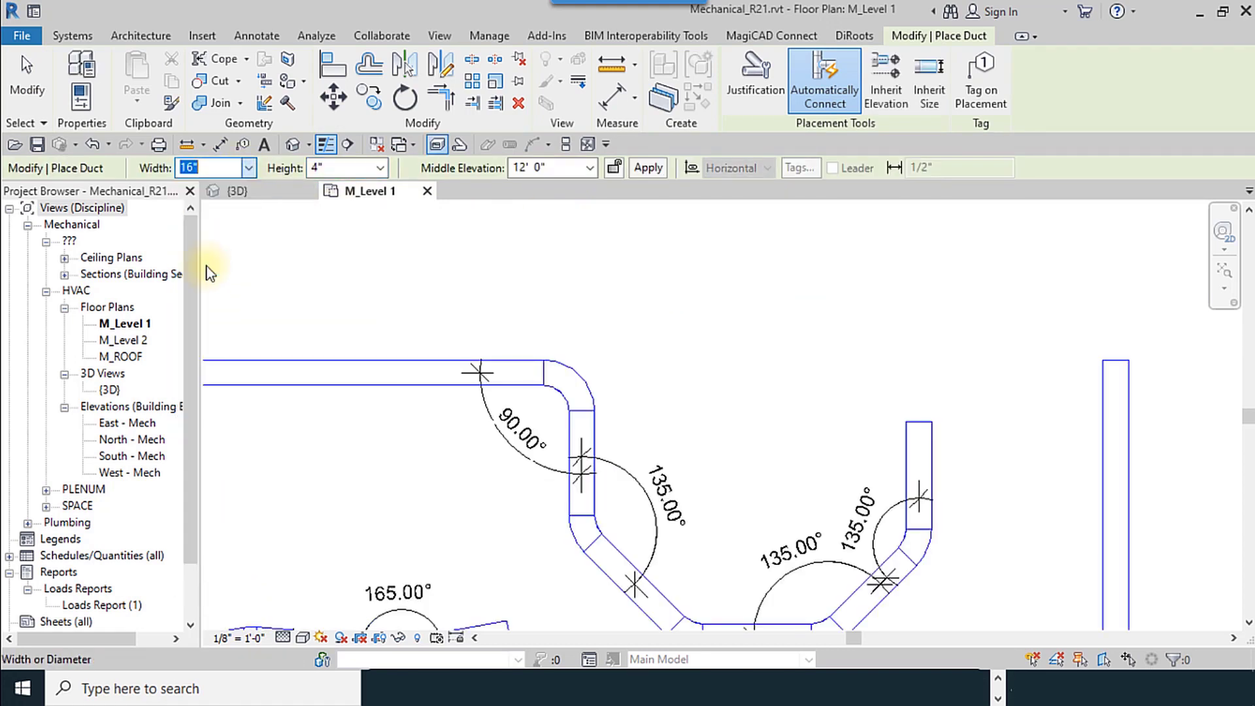
{"action": "middle_click_drag", "start_coordinate": [836, 346], "coordinate": [762, 477]}
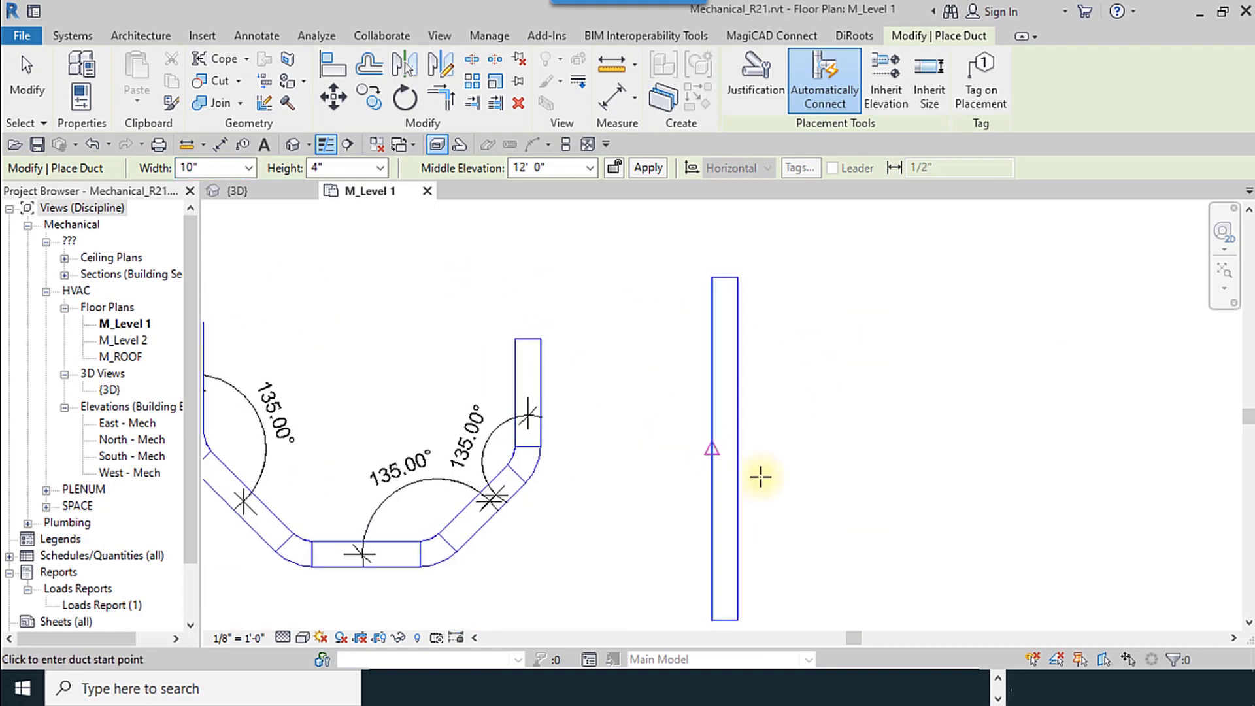
{"action": "left_click", "coordinate": [752, 436]}
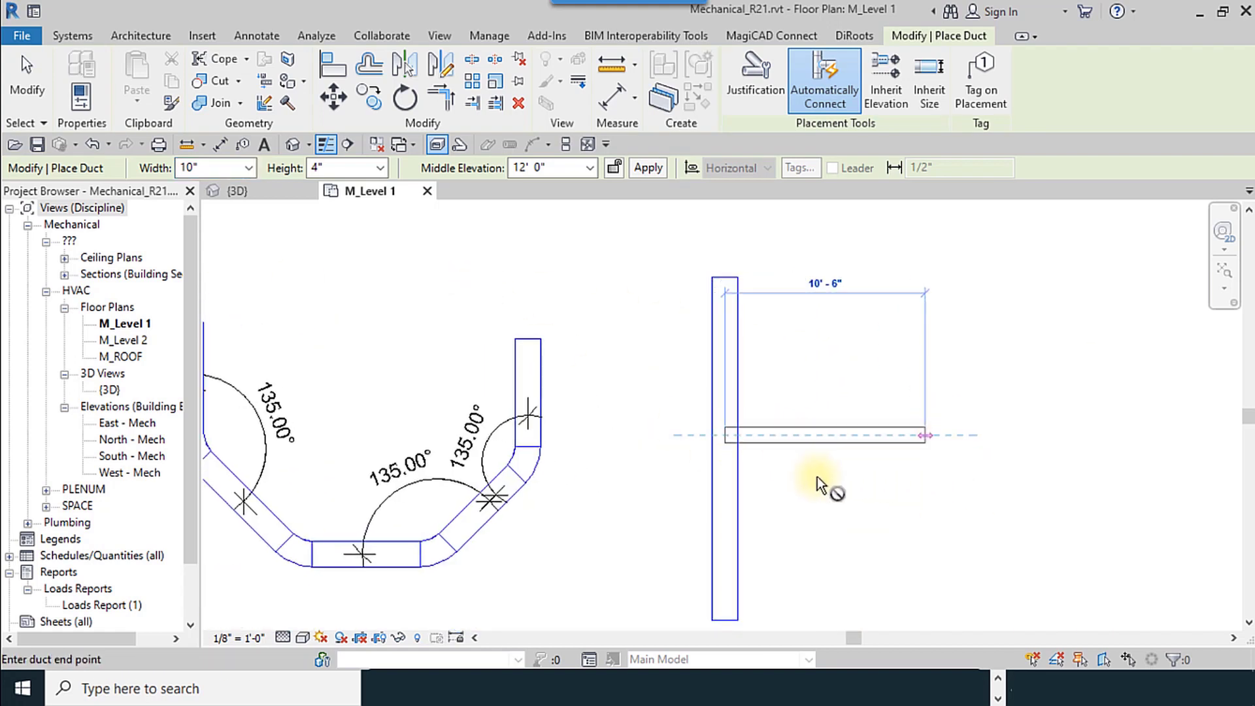
{"action": "left_click", "coordinate": [926, 434]}
{"action": "right_click", "coordinate": [796, 337]}
{"action": "key", "text": "Escape"}
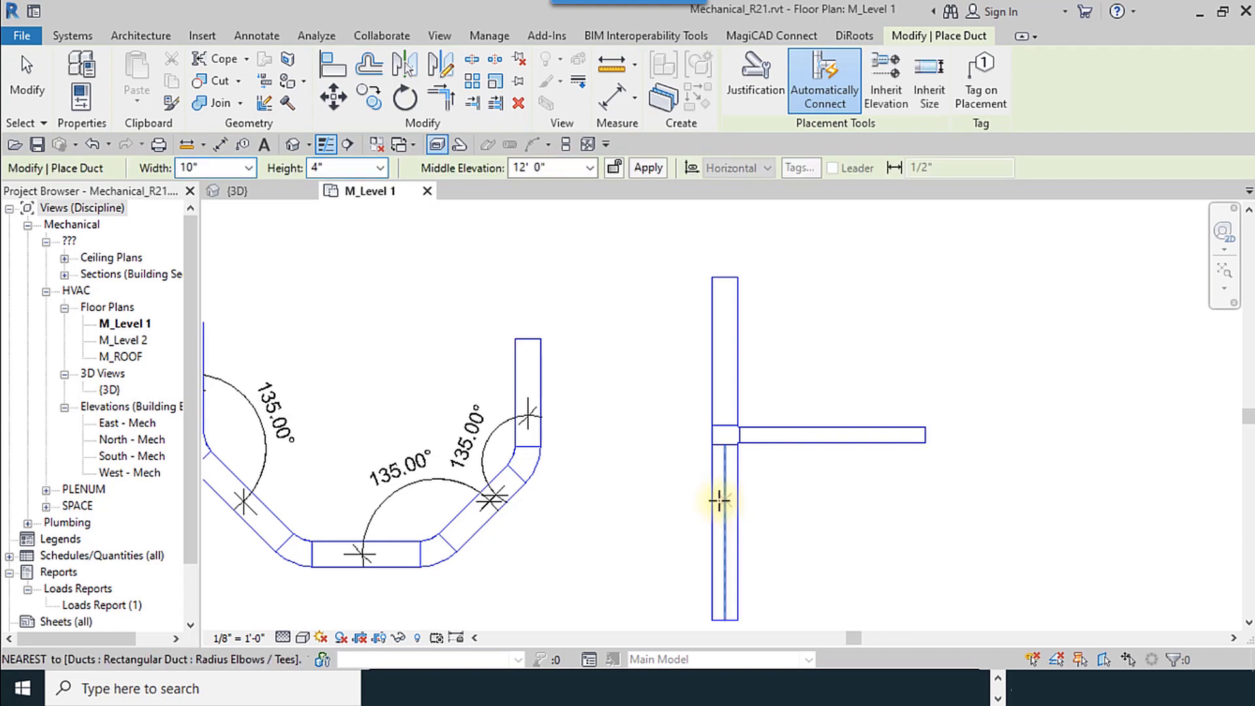
- Draw a second 10" branch left from the vertical duct, adding another tee
{"action": "left_click", "coordinate": [721, 501]}
{"action": "left_click", "coordinate": [574, 501]}
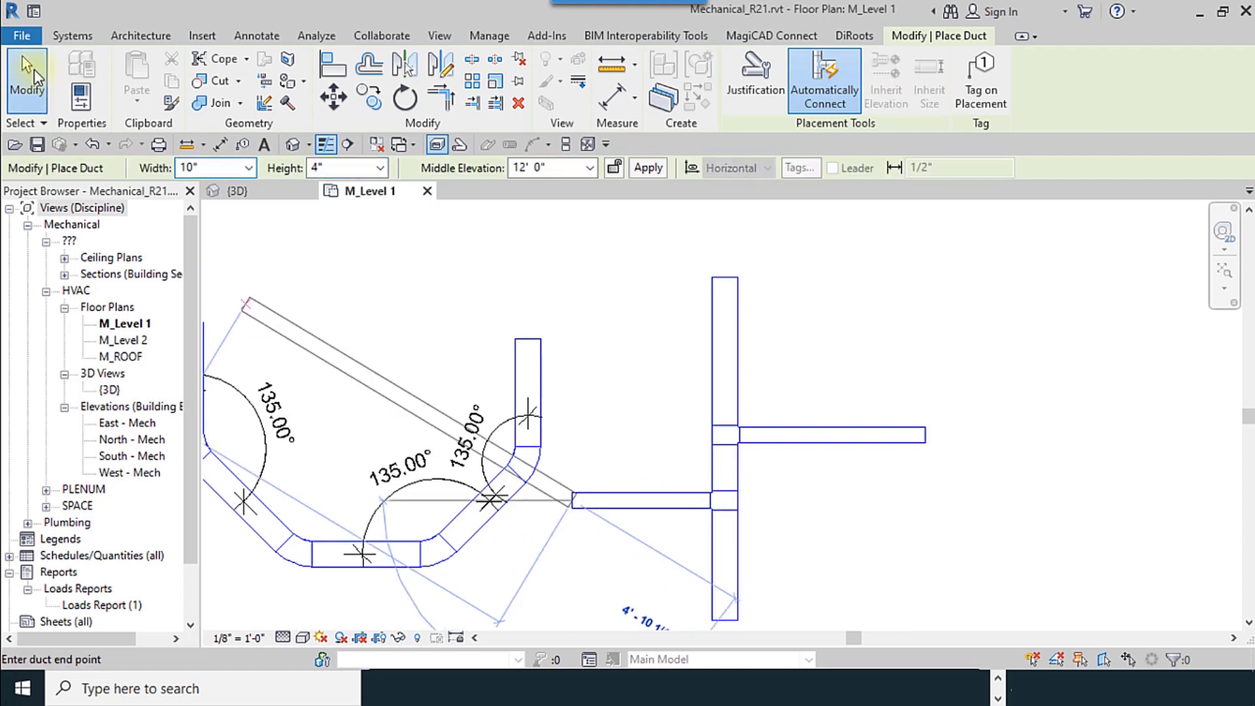
{"action": "left_click", "coordinate": [36, 78]}
{"action": "scroll", "coordinate": [765, 456], "scroll_direction": "up", "scroll_amount": 1}
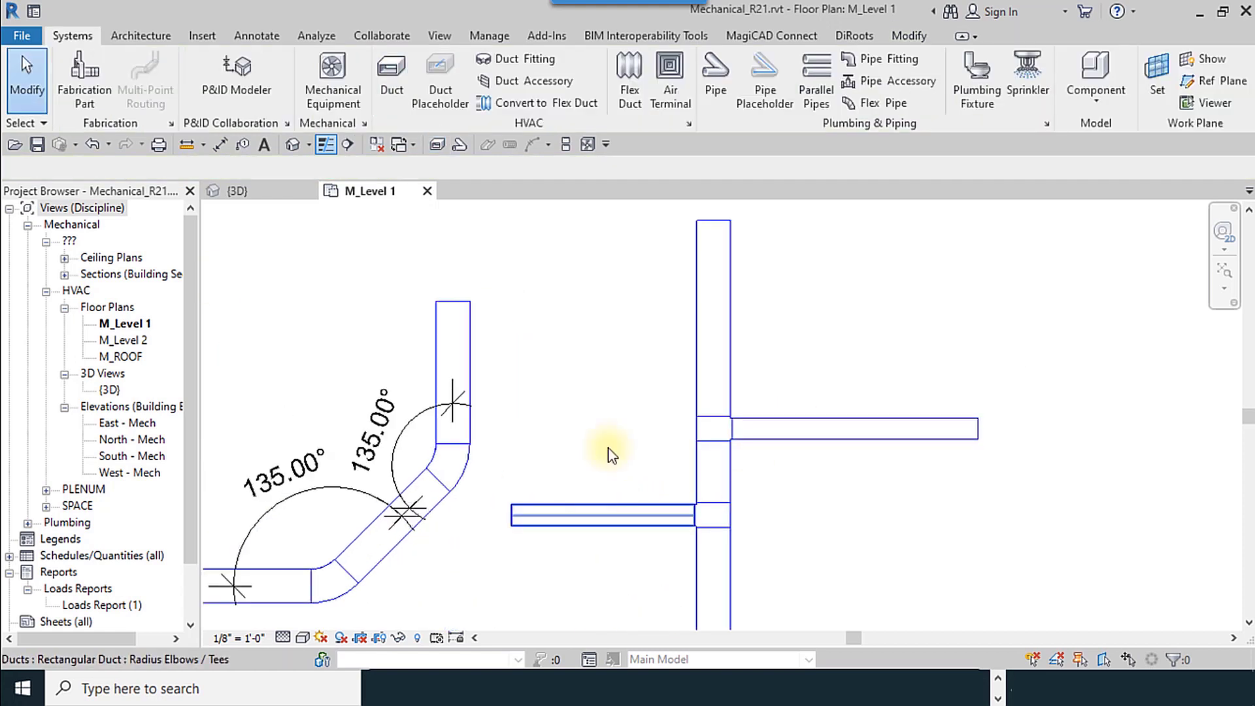
{"action": "scroll", "coordinate": [611, 451], "scroll_direction": "down", "scroll_amount": 1}
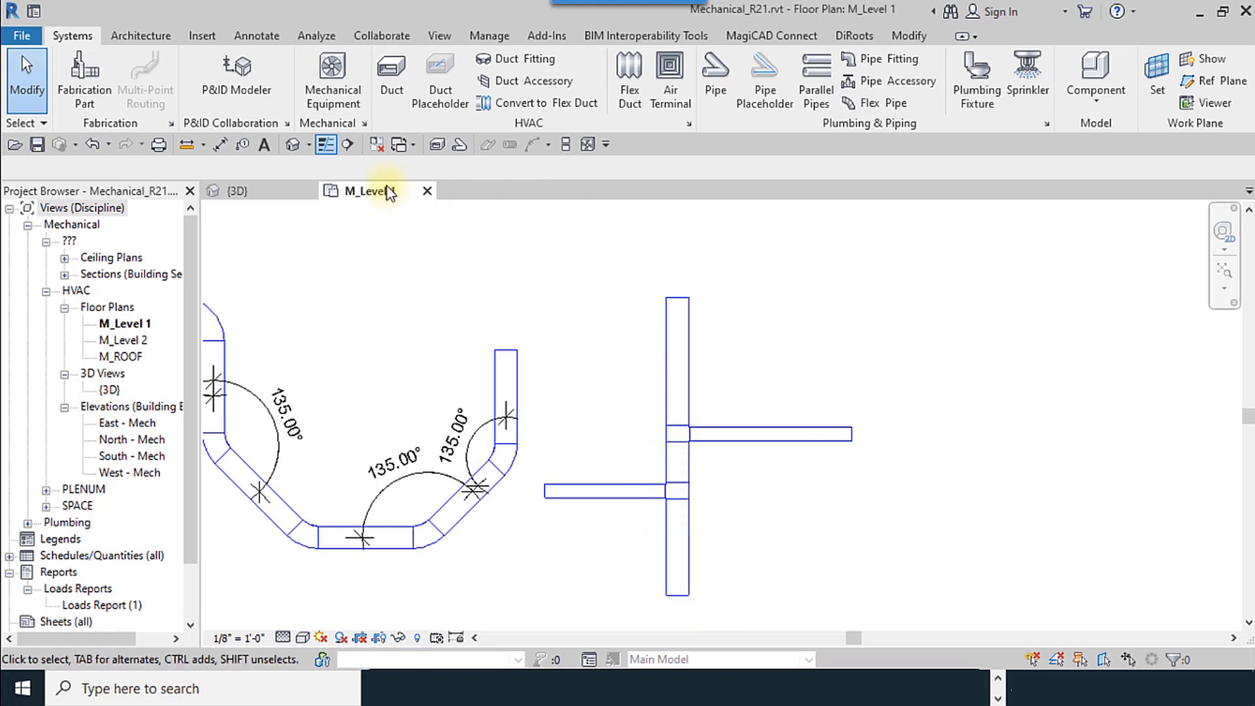
{"action": "left_click", "coordinate": [689, 124]}
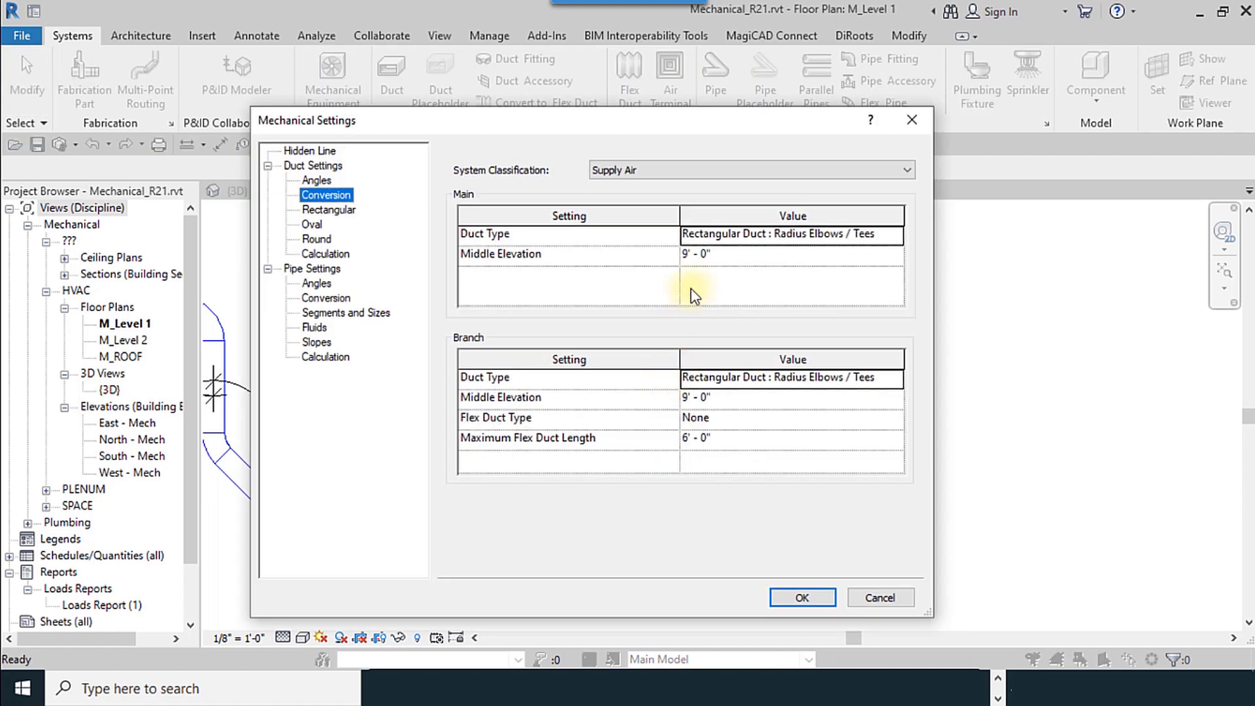
{"action": "left_click", "coordinate": [895, 235]}
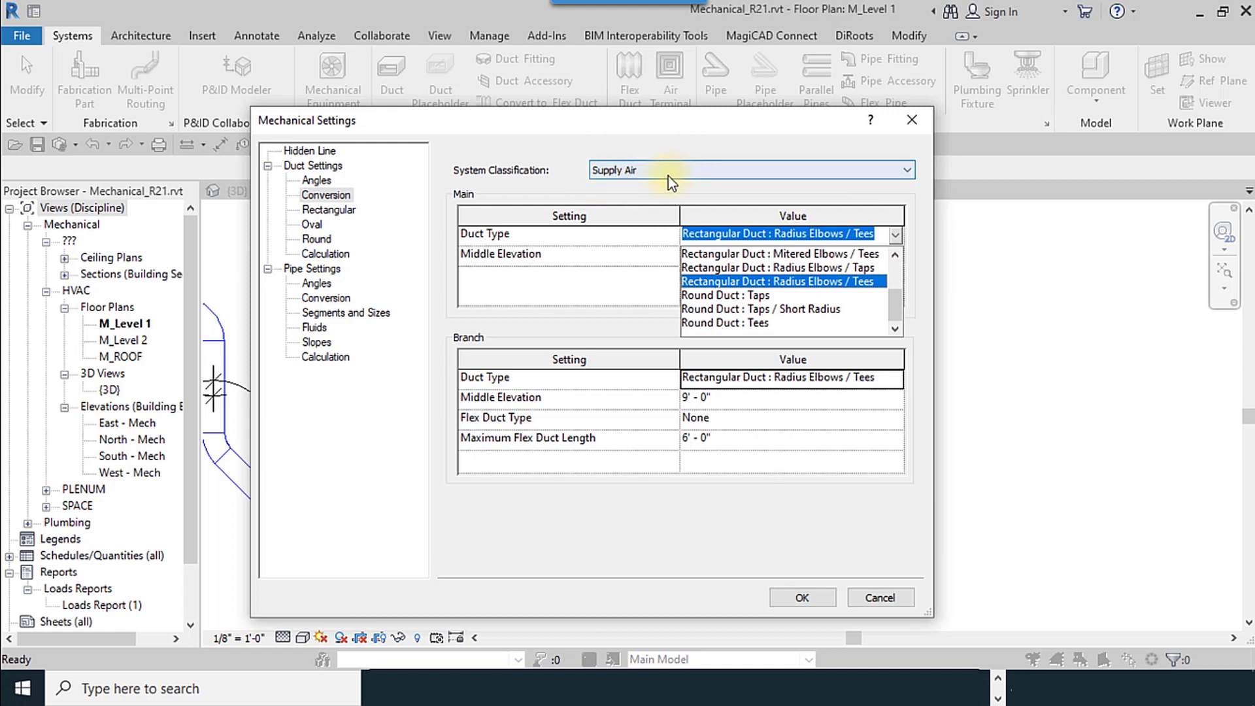
{"action": "left_click", "coordinate": [803, 281]}
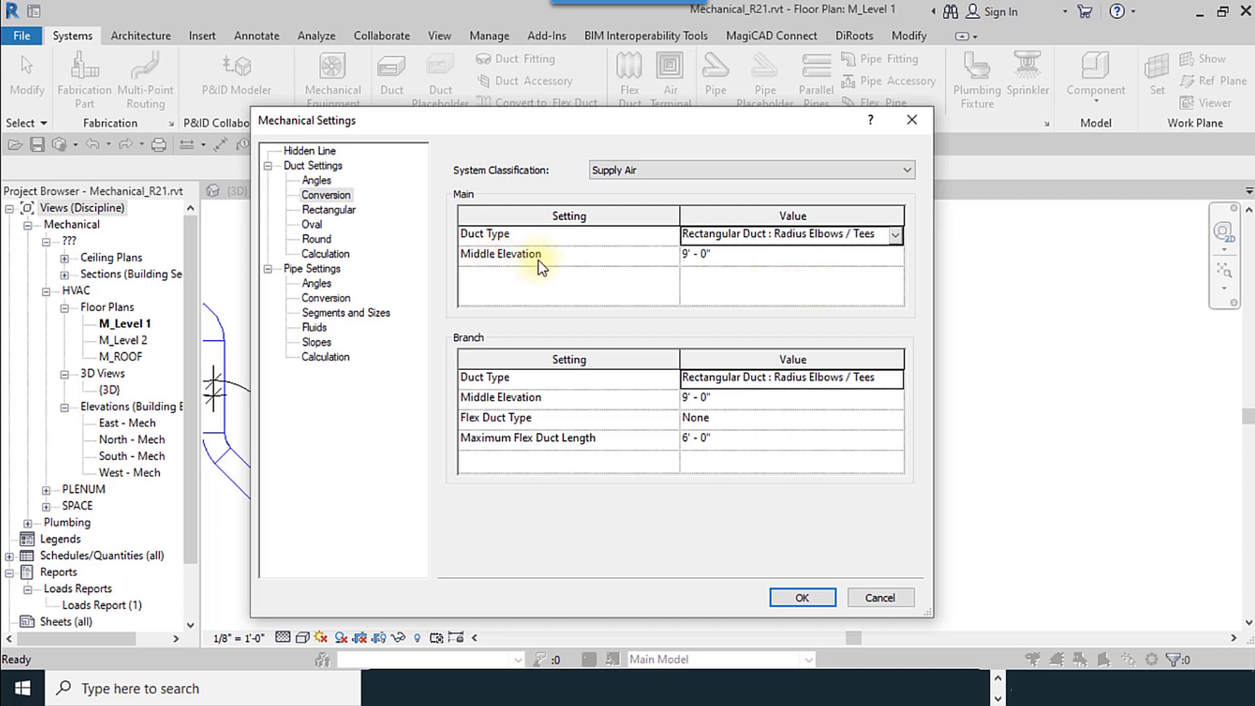
- Close Mechanical Settings and set the duct Middle Elevation to 9' 0", then exit duct placement
{"action": "left_click", "coordinate": [803, 596]}
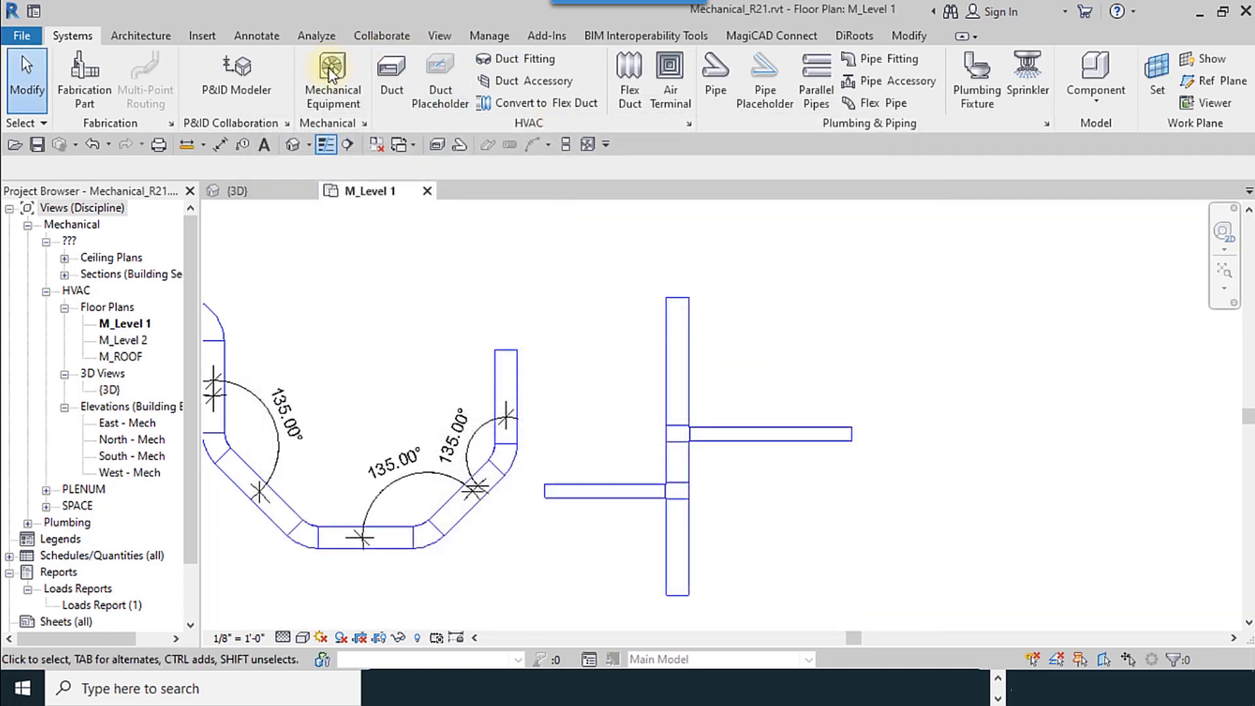
{"action": "left_click", "coordinate": [392, 78]}
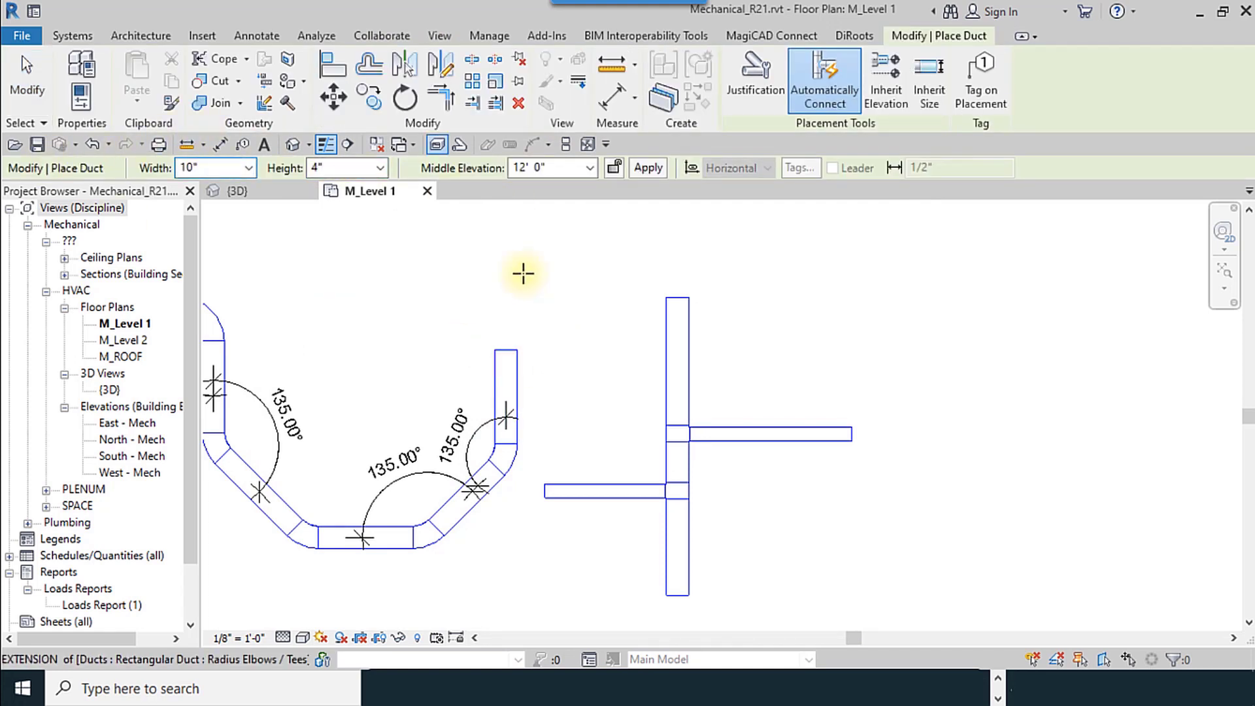
{"action": "left_click", "coordinate": [590, 168]}
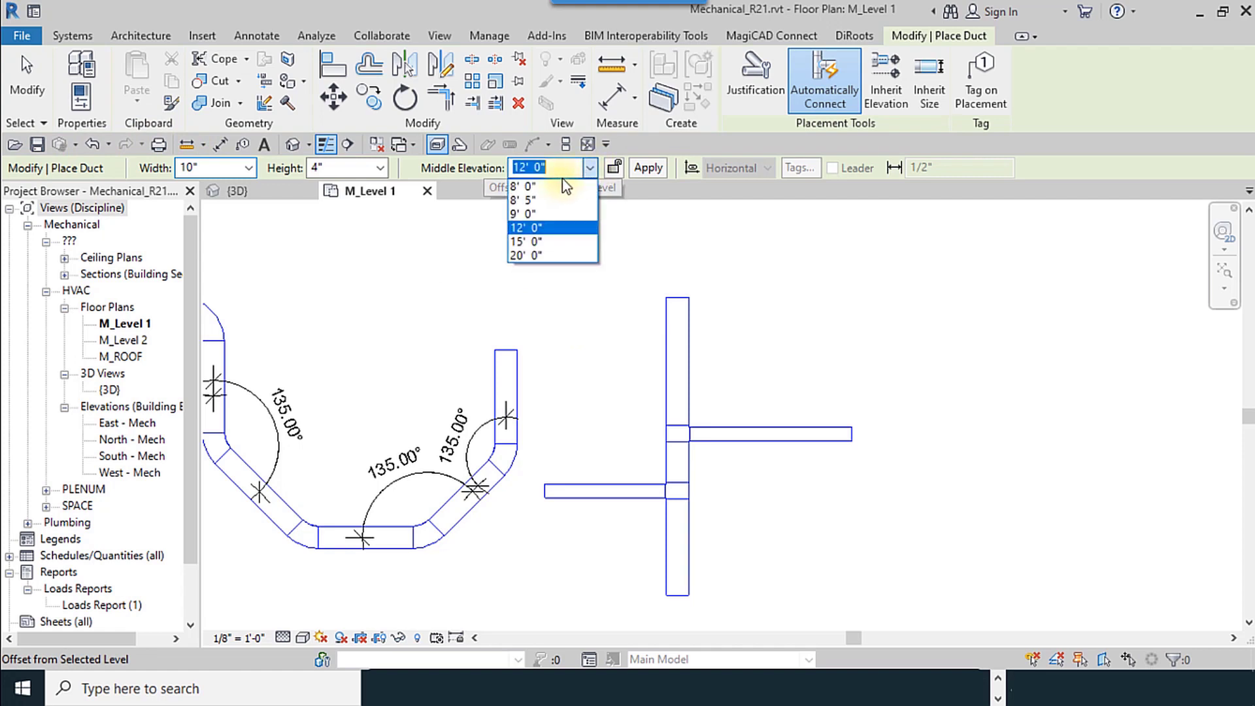
{"action": "left_click", "coordinate": [546, 213]}
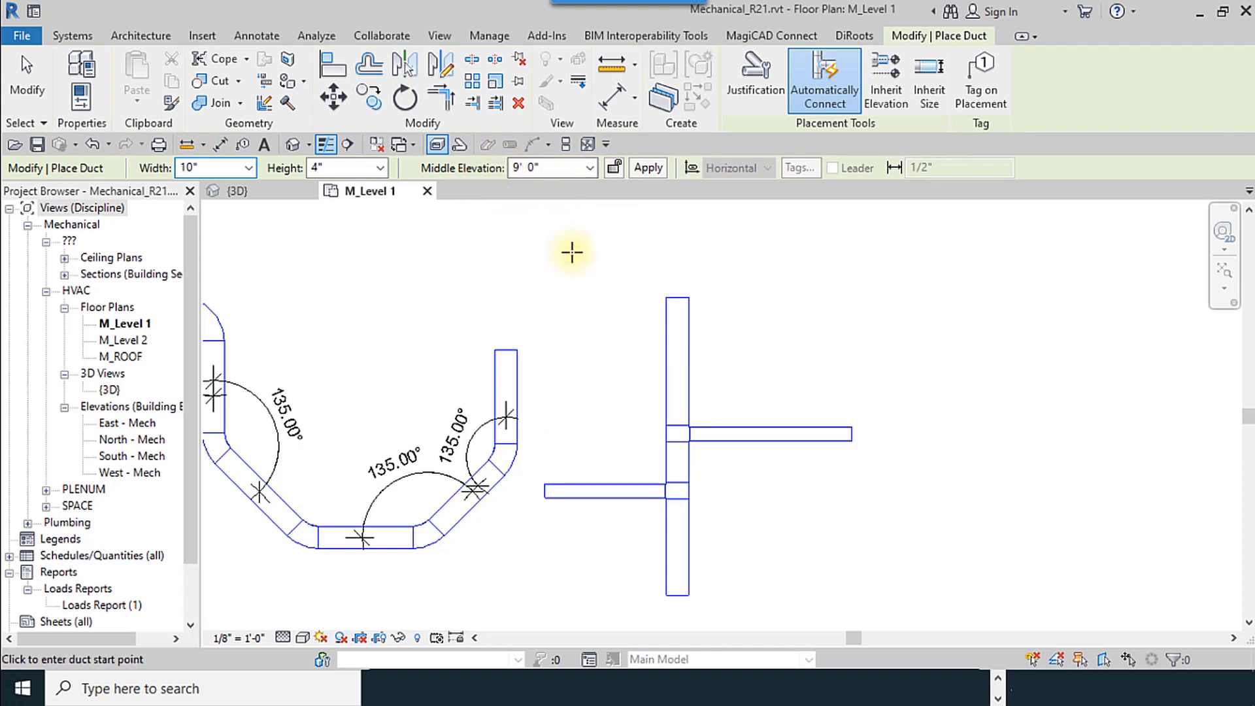
{"action": "middle_click_drag", "start_coordinate": [599, 281], "coordinate": [569, 290]}
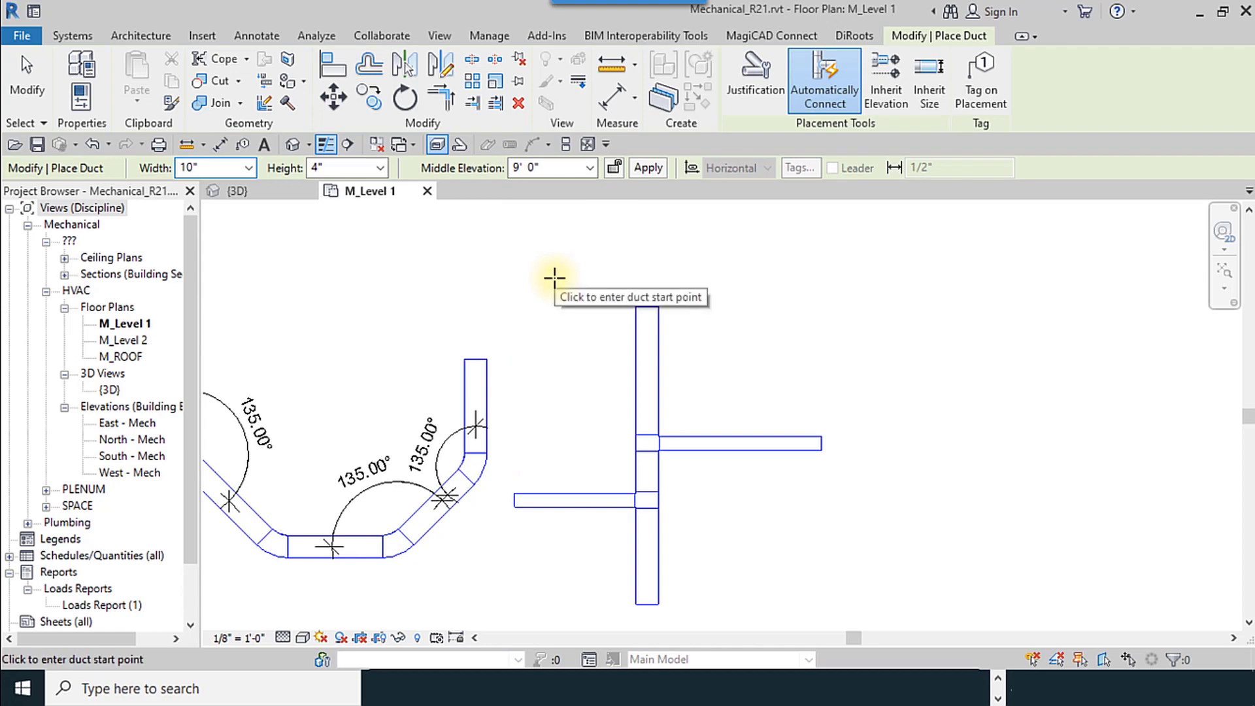
{"action": "left_click", "coordinate": [27, 77]}
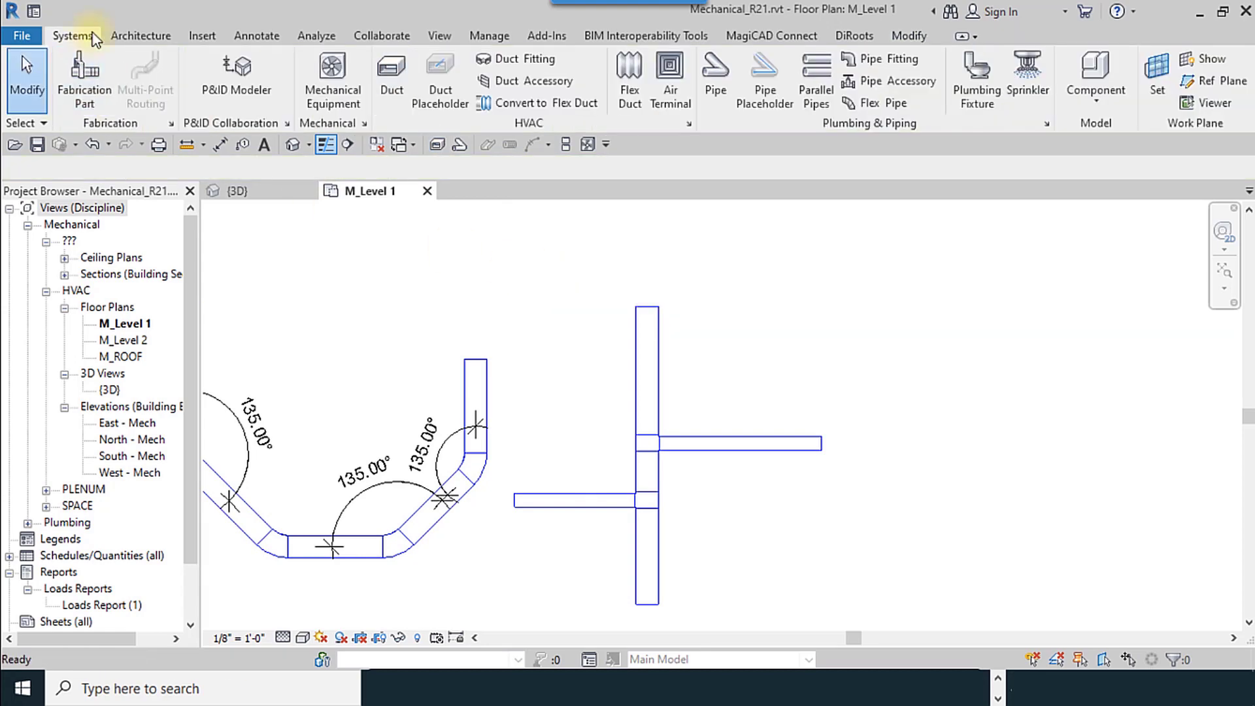
{"action": "left_click", "coordinate": [690, 124]}
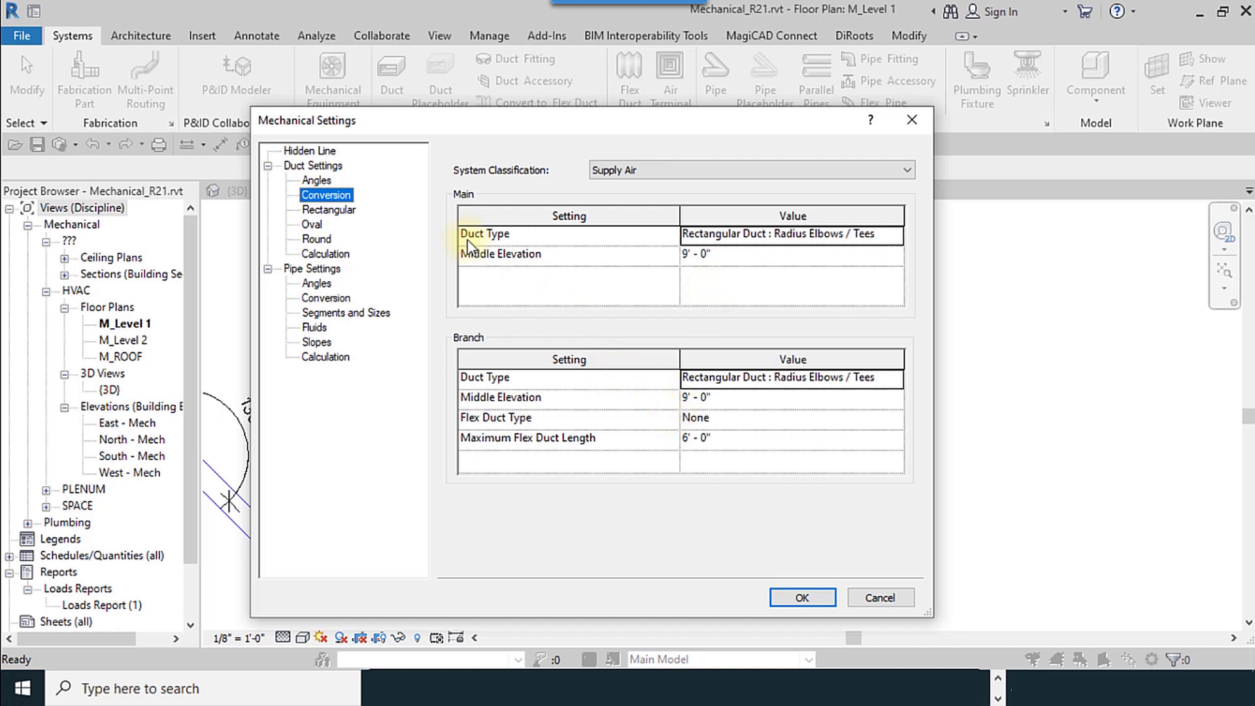
{"action": "left_click", "coordinate": [737, 258]}
{"action": "left_click_drag", "start_coordinate": [738, 257], "coordinate": [609, 257]}
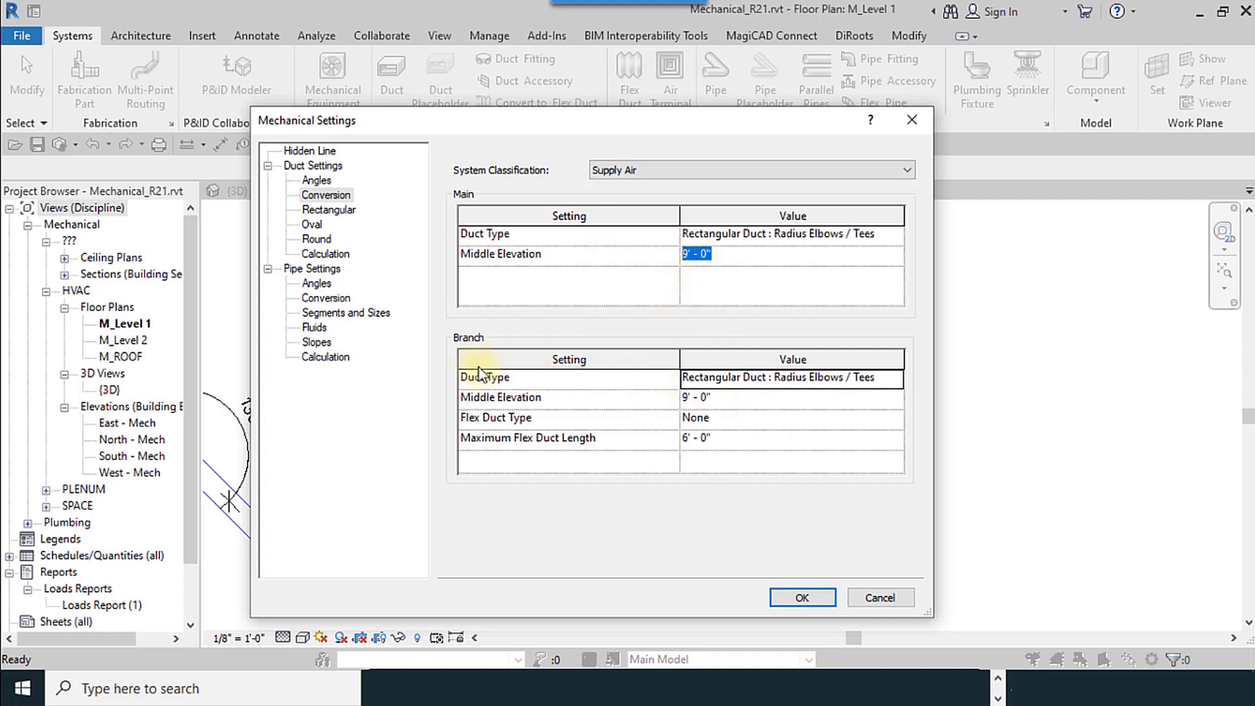
{"action": "left_click", "coordinate": [893, 378]}
{"action": "left_click", "coordinate": [844, 425]}
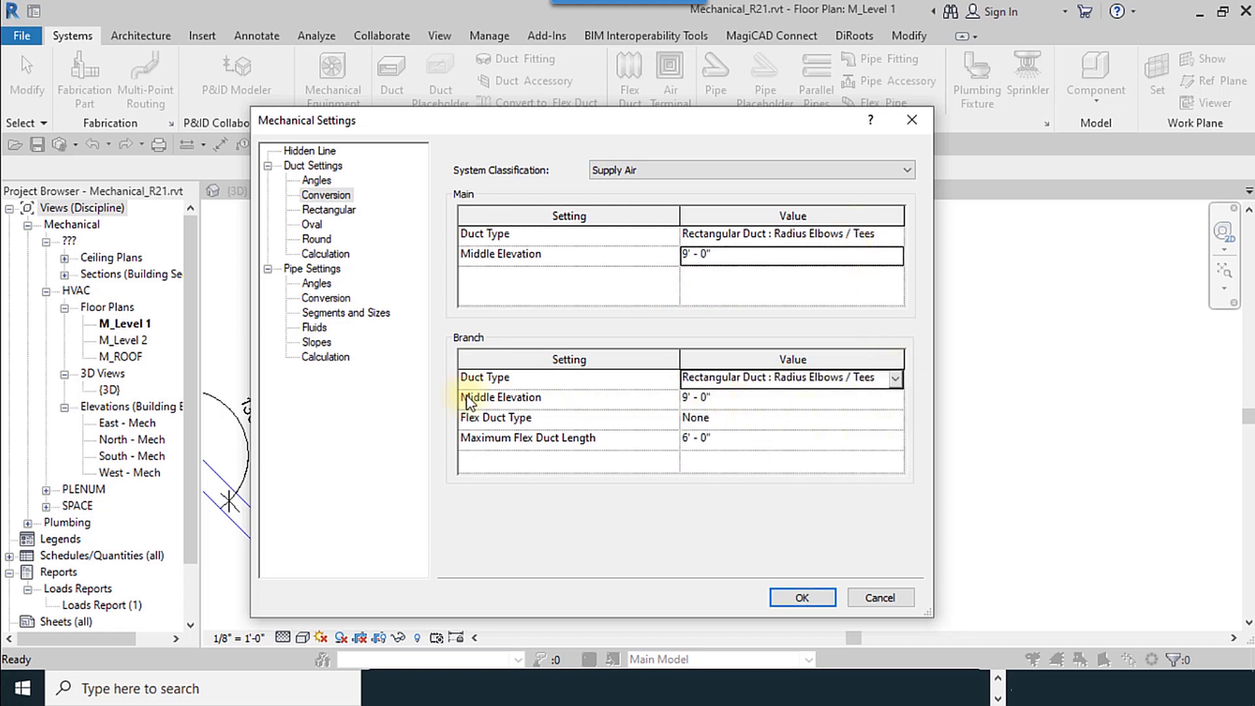
{"action": "left_click", "coordinate": [738, 399]}
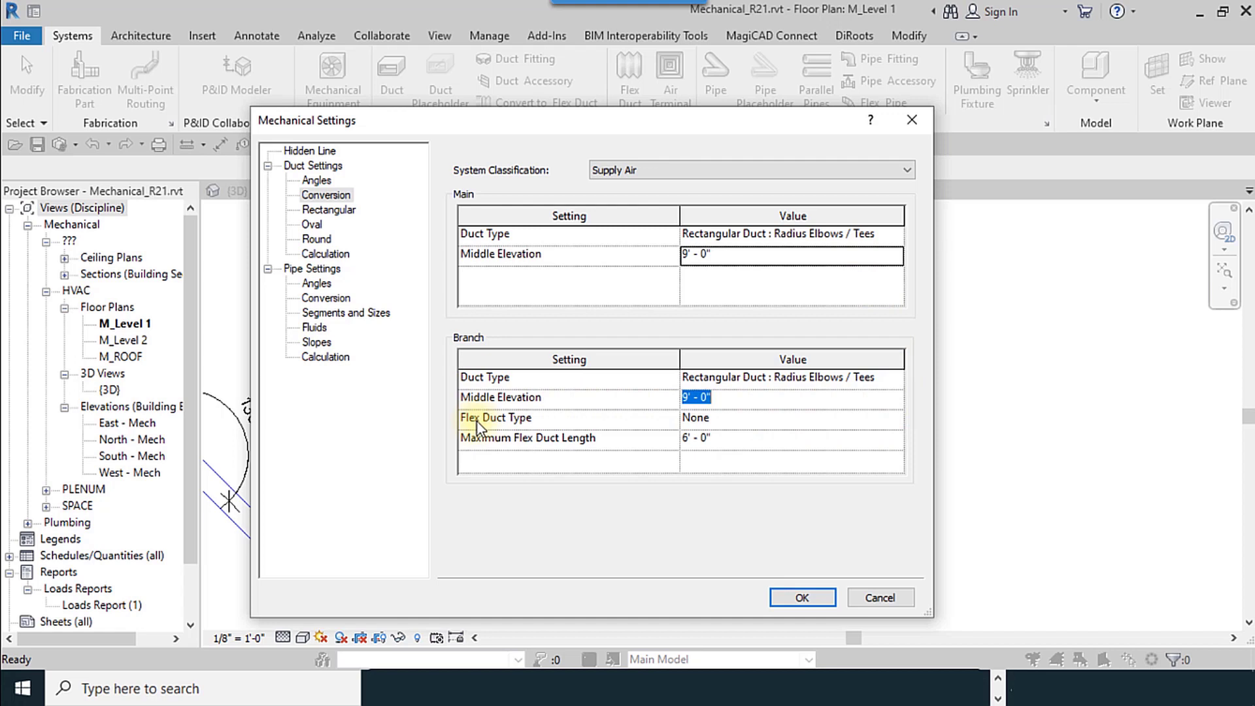
{"action": "left_click", "coordinate": [729, 420]}
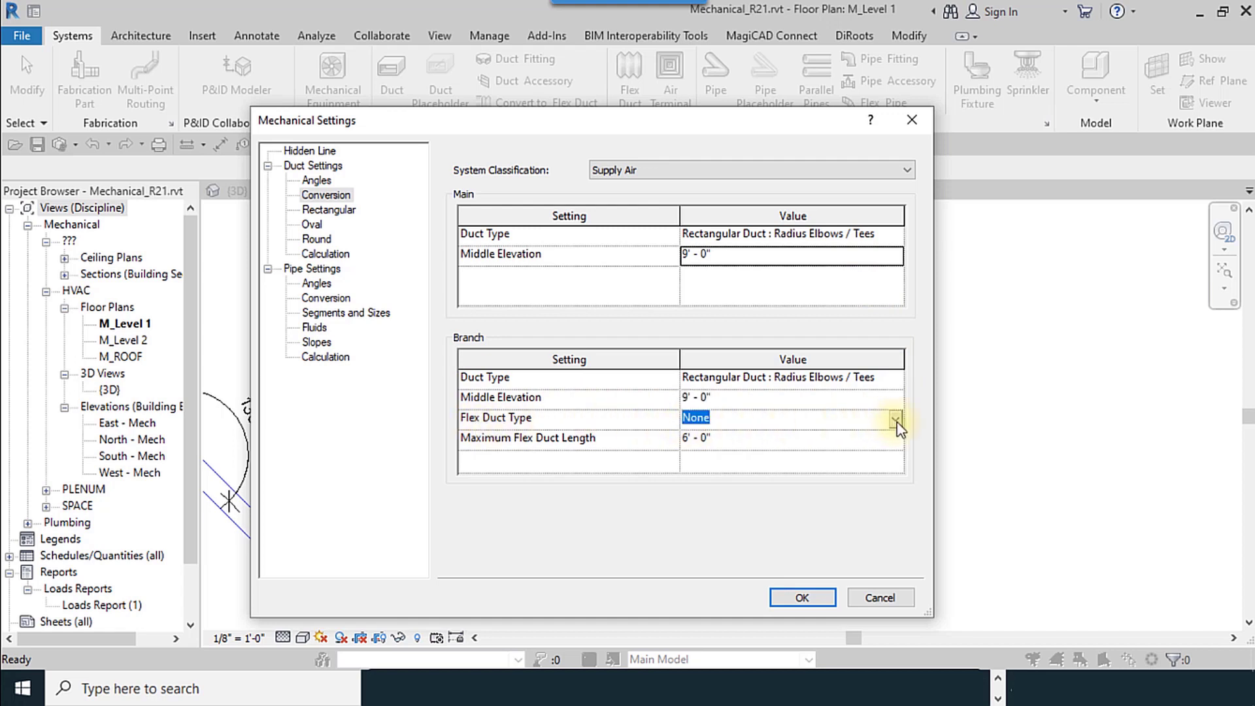
{"action": "left_click", "coordinate": [896, 422]}
{"action": "left_click", "coordinate": [743, 438]}
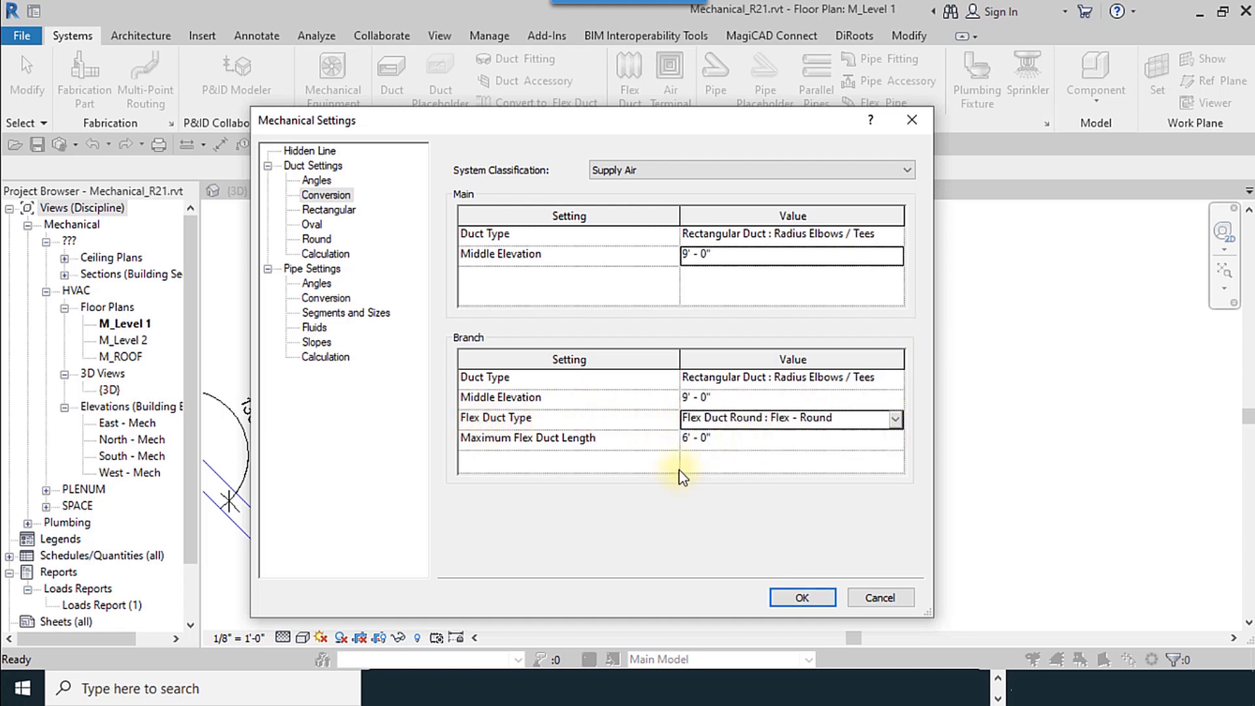
{"action": "left_click", "coordinate": [895, 420]}
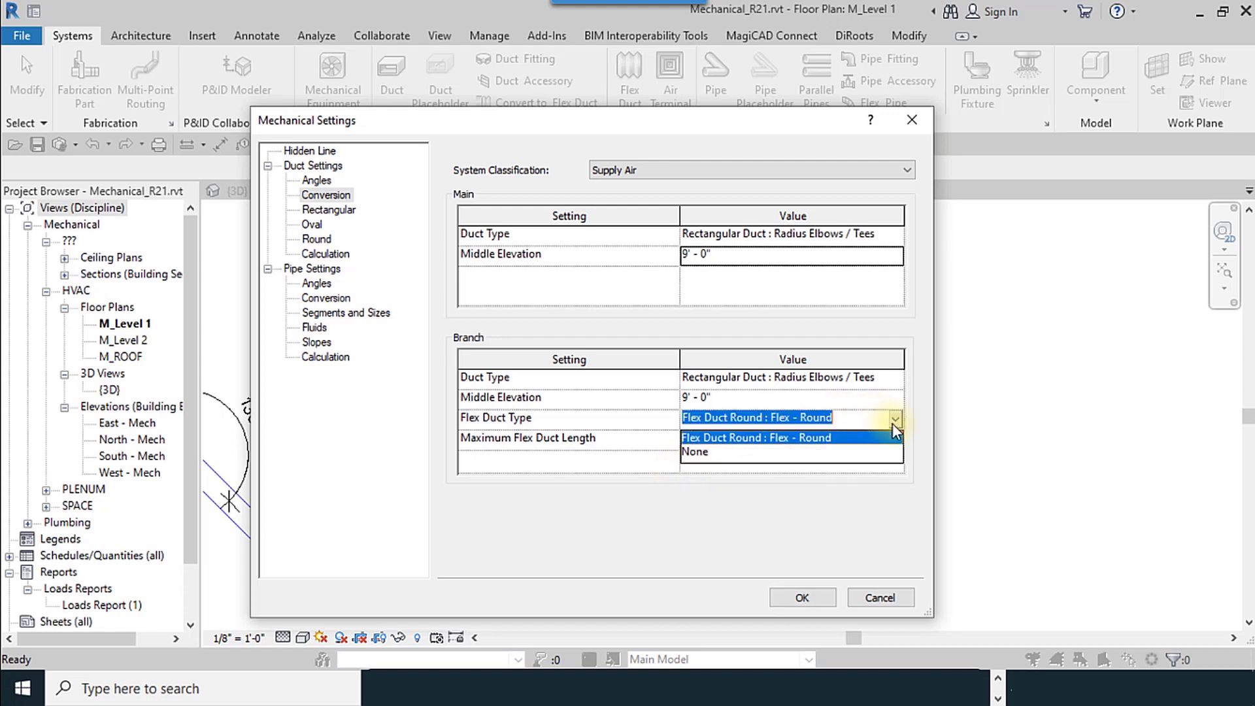
{"action": "left_click", "coordinate": [699, 452]}
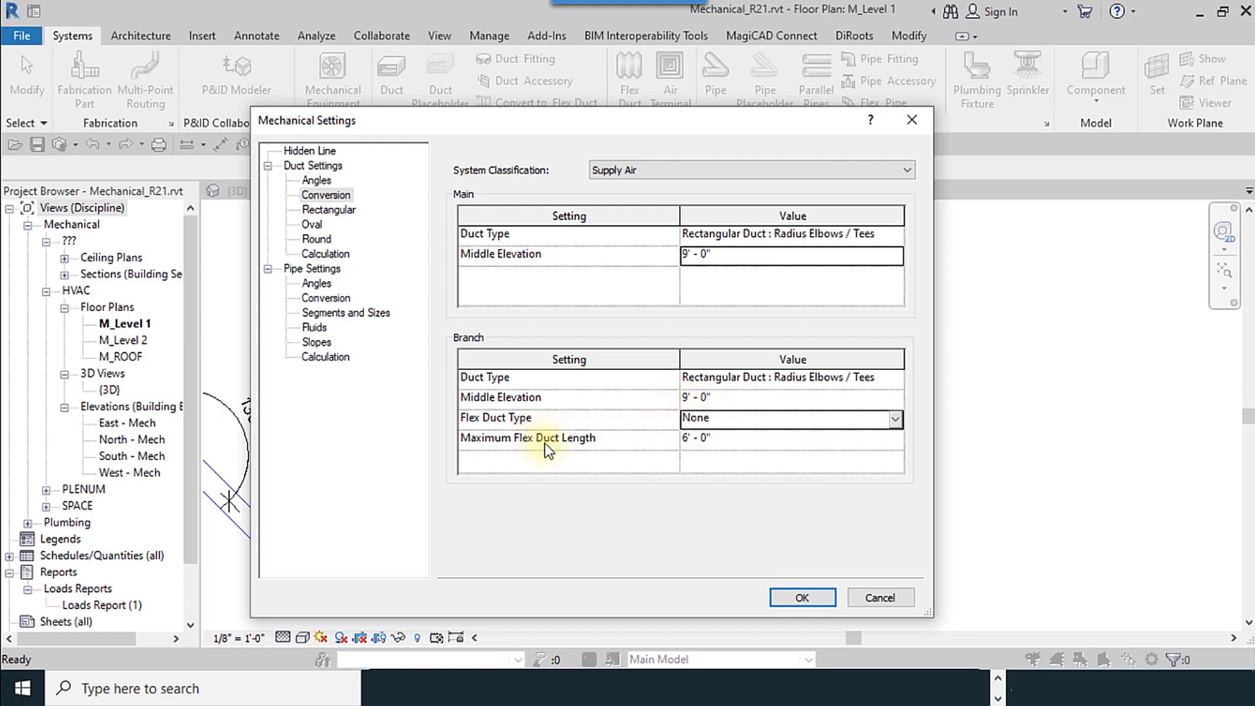
{"action": "left_click", "coordinate": [689, 438]}
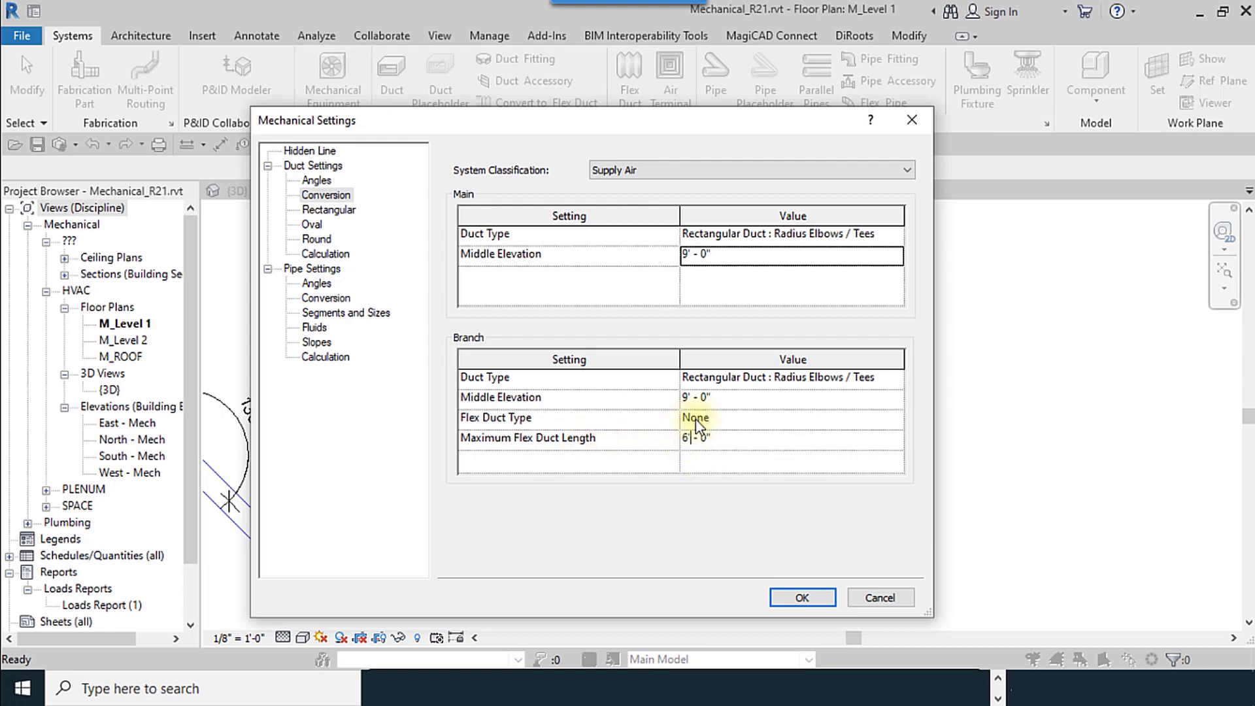
- Switch the conversion system classification to Return Air
{"action": "left_click", "coordinate": [656, 171]}
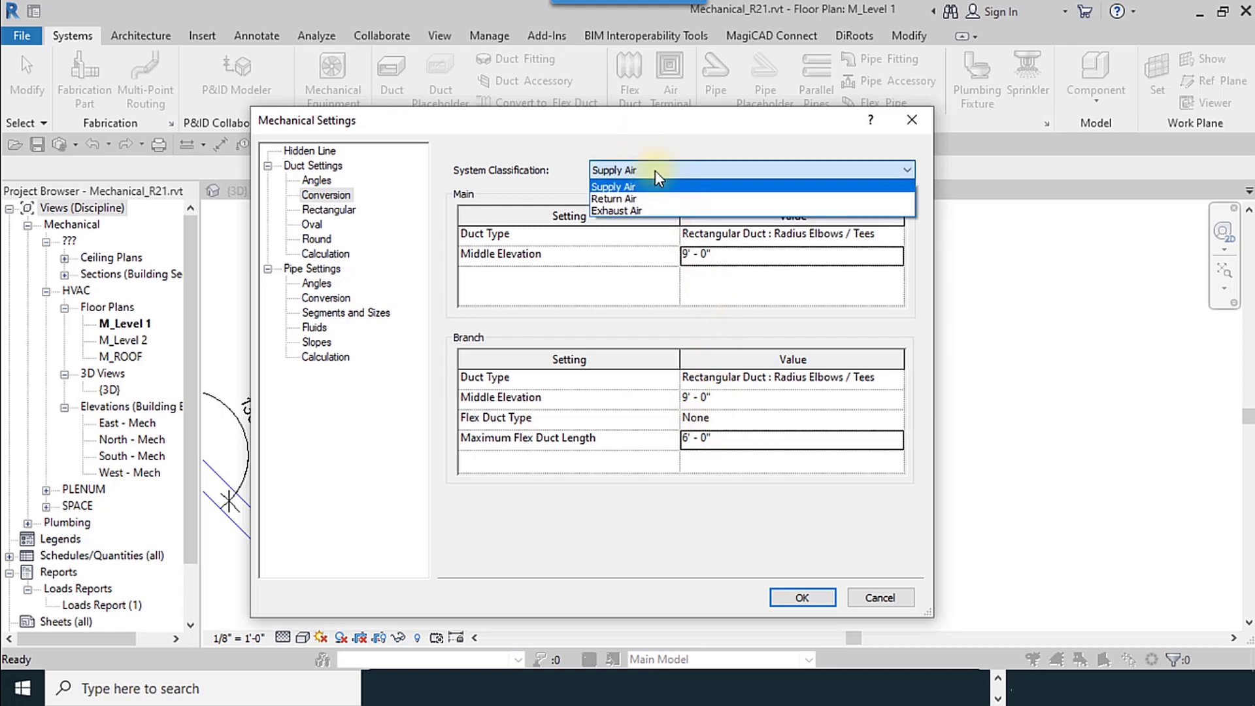
{"action": "left_click", "coordinate": [662, 196]}
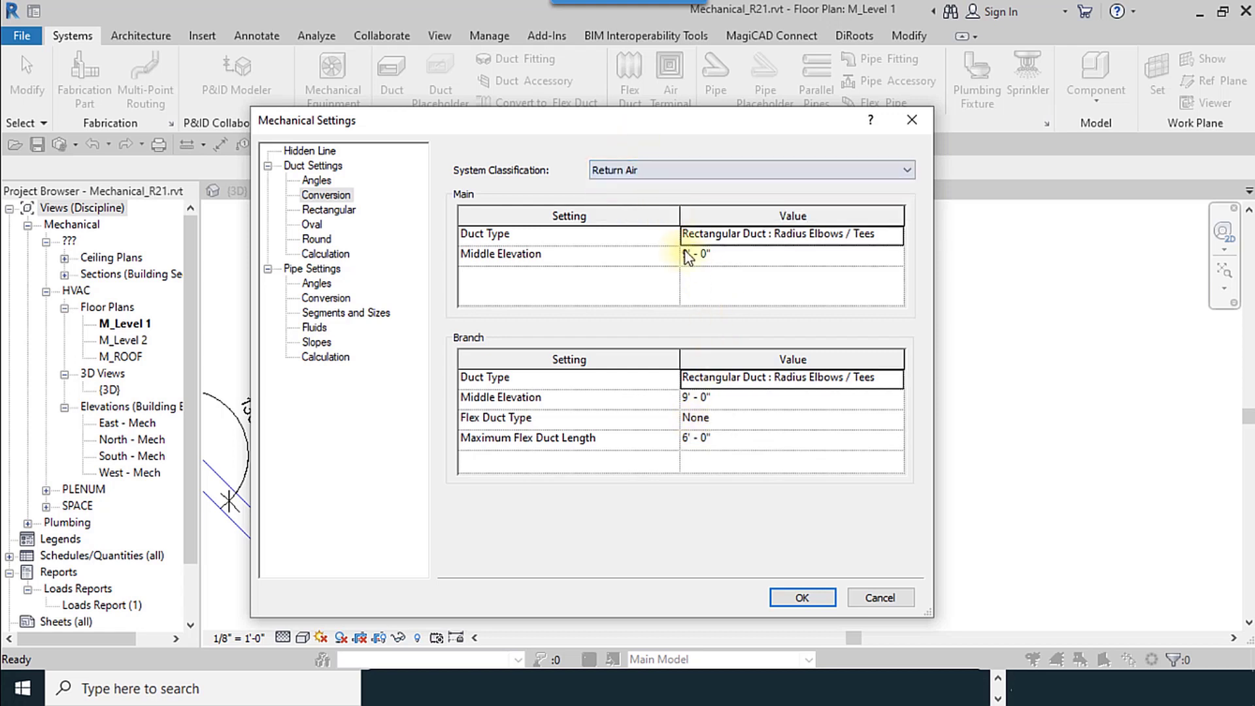
{"action": "left_click", "coordinate": [608, 174]}
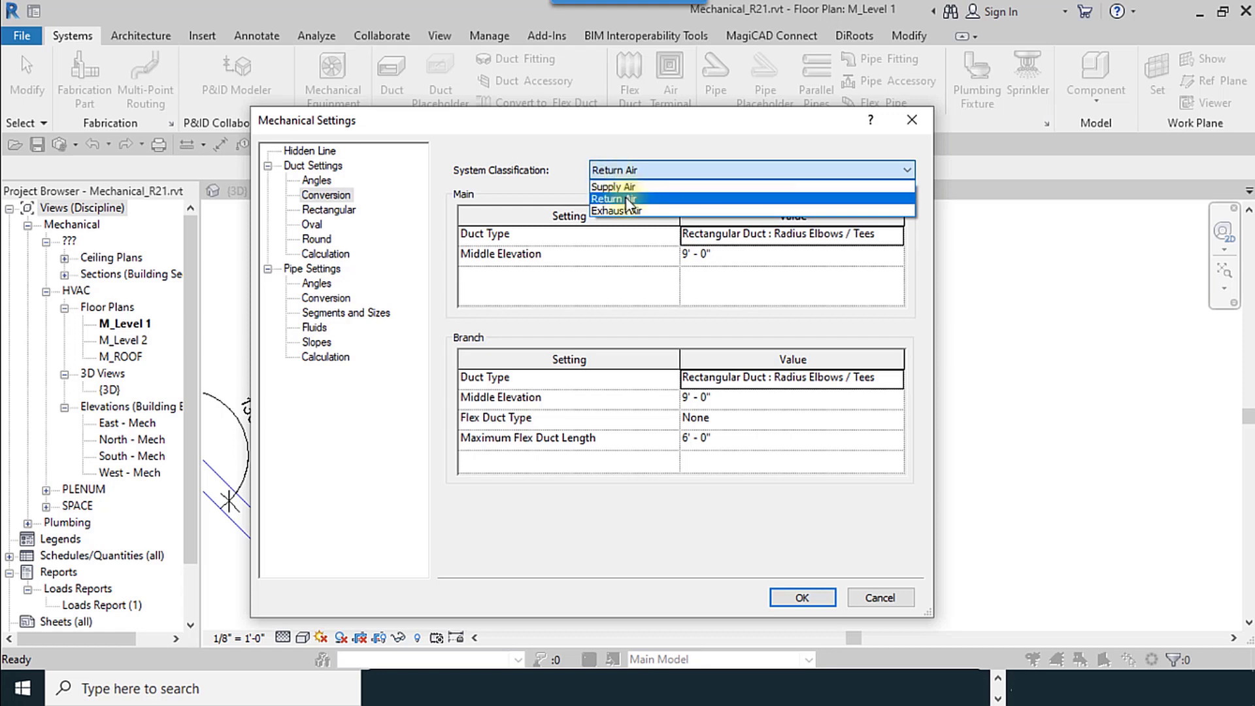
{"action": "left_click", "coordinate": [629, 200]}
- Set the Return Air main and branch middle elevations to 10' - 0"
{"action": "left_click", "coordinate": [718, 256]}
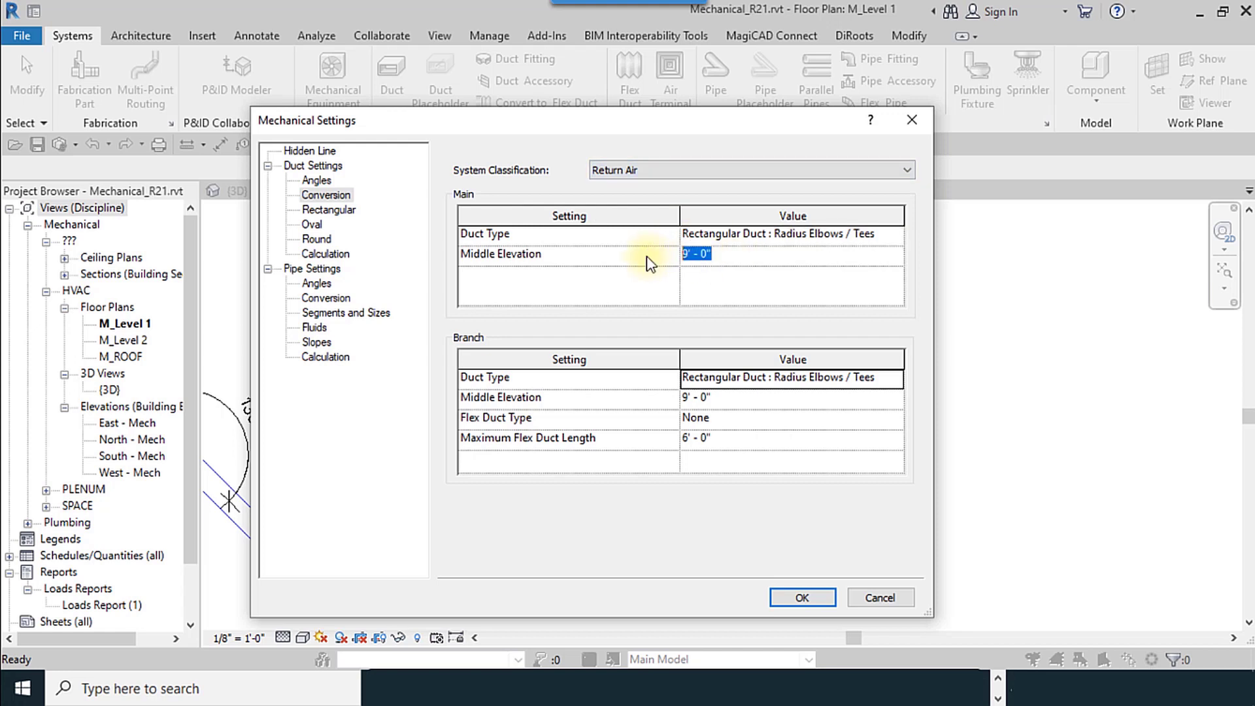
{"action": "type", "text": "11"}
{"action": "left_click", "coordinate": [723, 400]}
{"action": "left_click", "coordinate": [711, 255]}
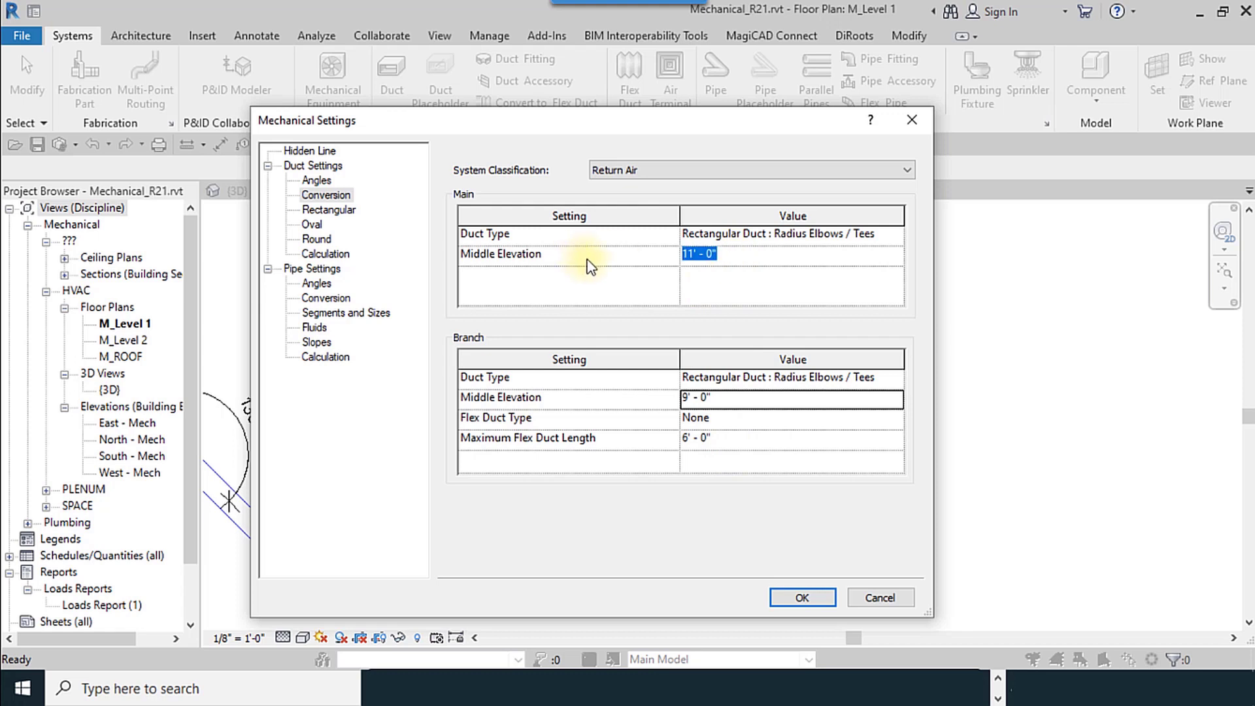
{"action": "type", "text": "10"}
{"action": "left_click", "coordinate": [731, 401]}
{"action": "type", "text": "10"}
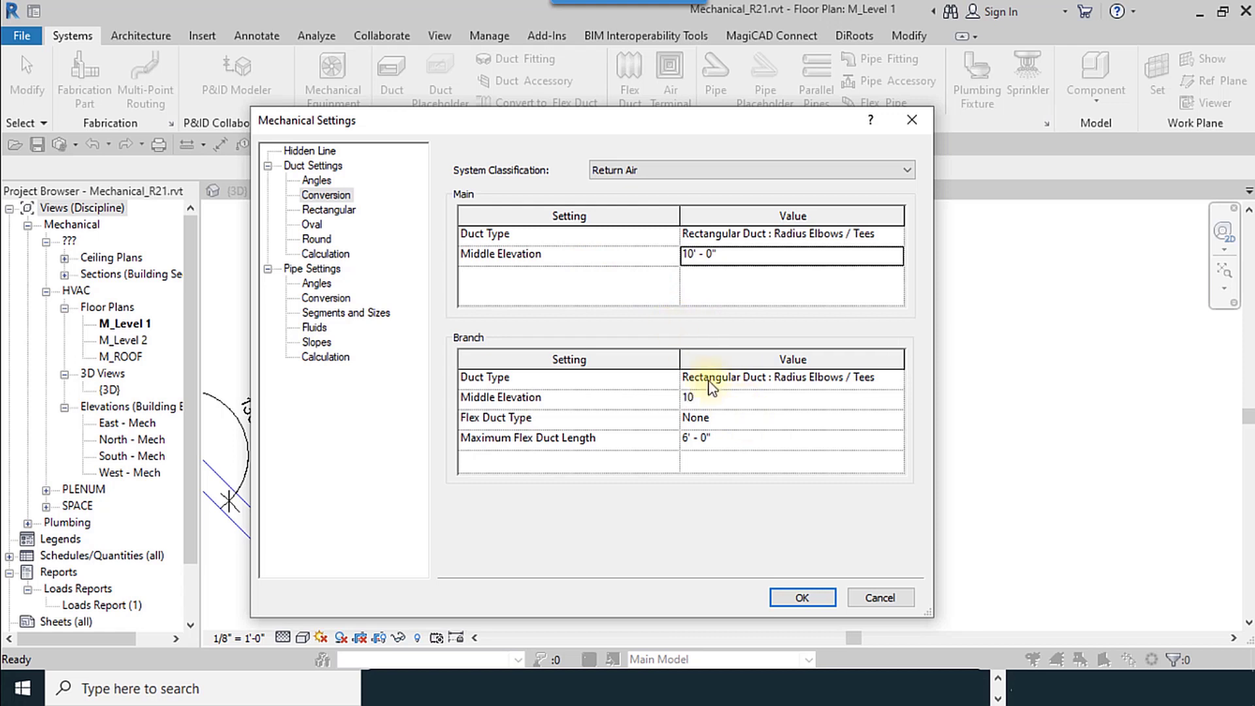
{"action": "left_click", "coordinate": [722, 418]}
{"action": "left_click", "coordinate": [633, 171]}
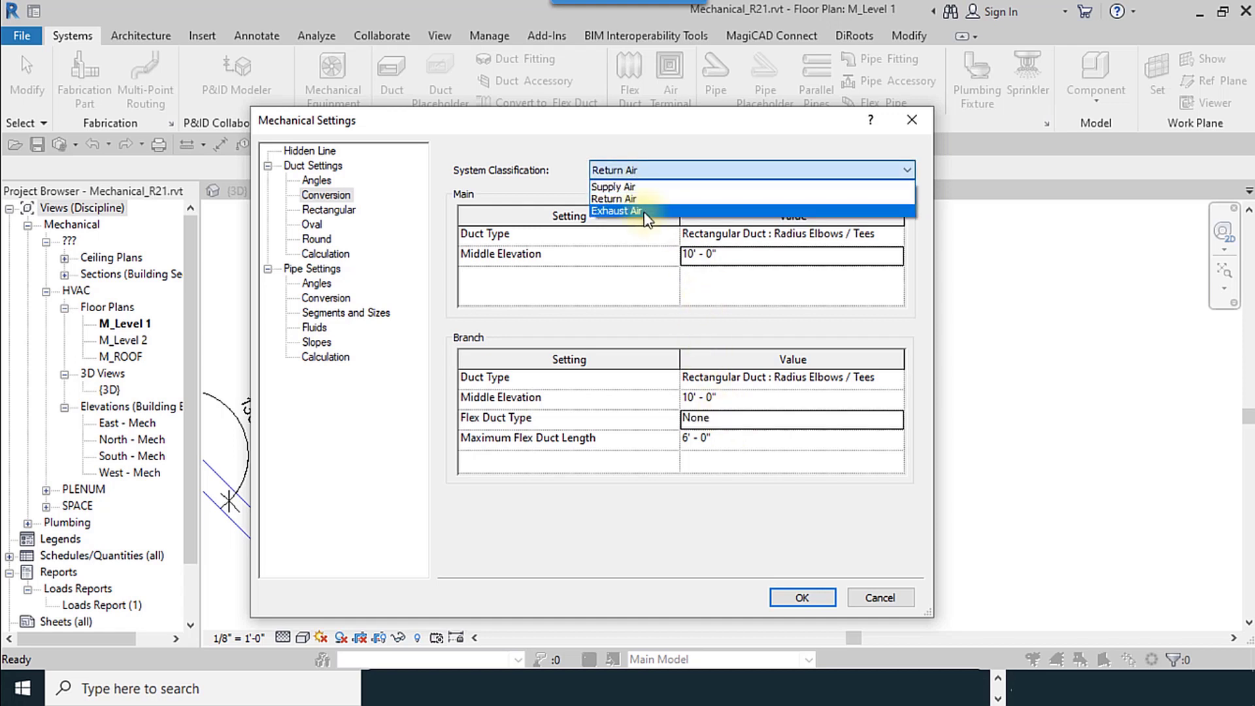
{"action": "left_click", "coordinate": [617, 210]}
{"action": "left_click", "coordinate": [696, 255]}
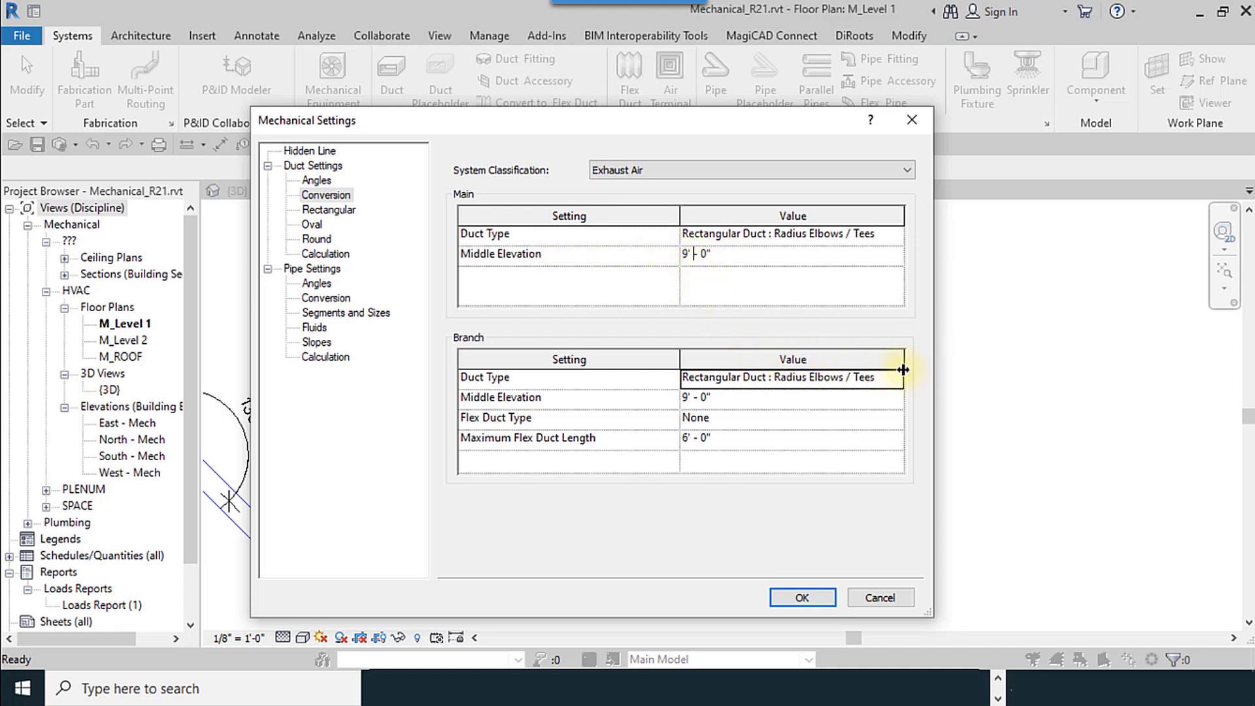
{"action": "left_click", "coordinate": [751, 169]}
{"action": "left_click", "coordinate": [660, 198]}
{"action": "left_click", "coordinate": [895, 234]}
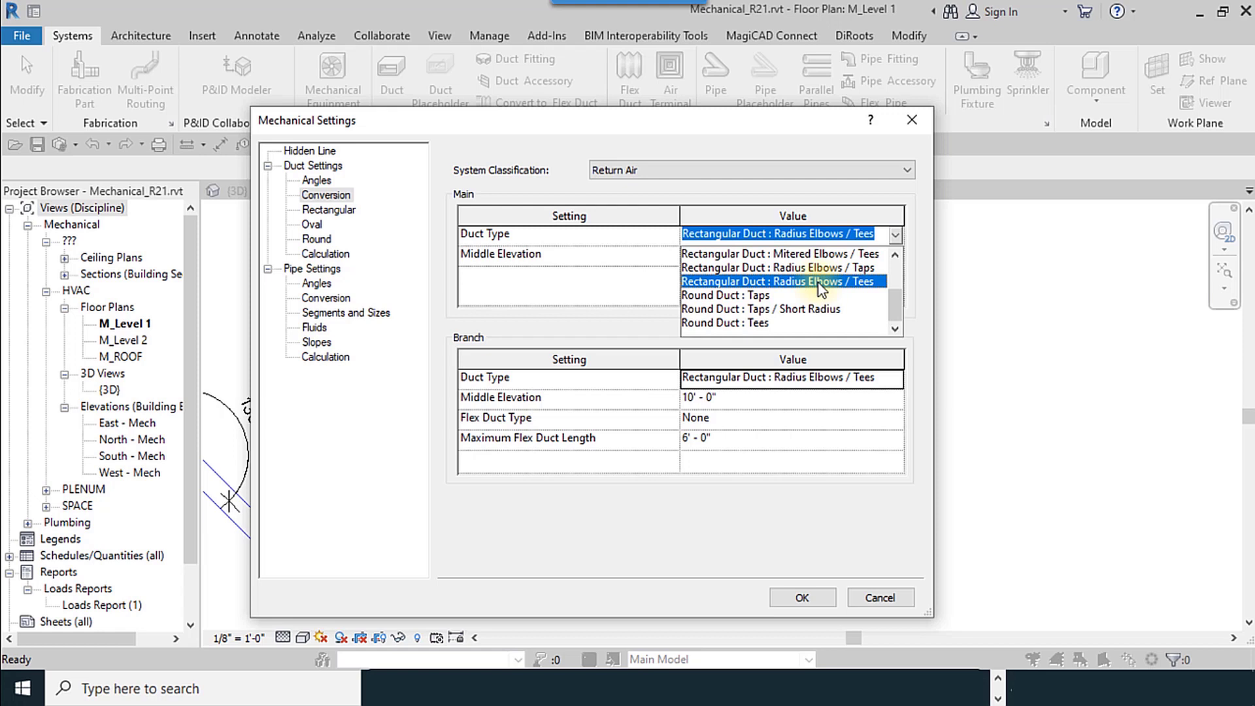
{"action": "left_click", "coordinate": [723, 190]}
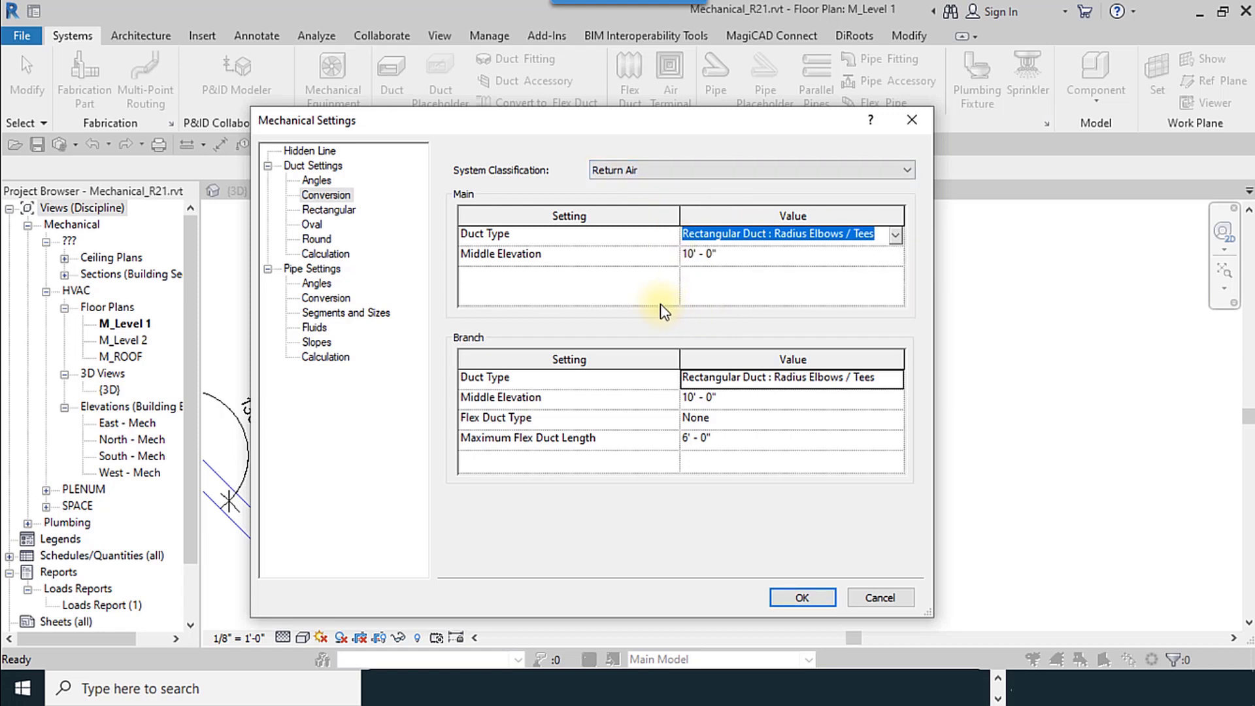
{"action": "left_click", "coordinate": [347, 196]}
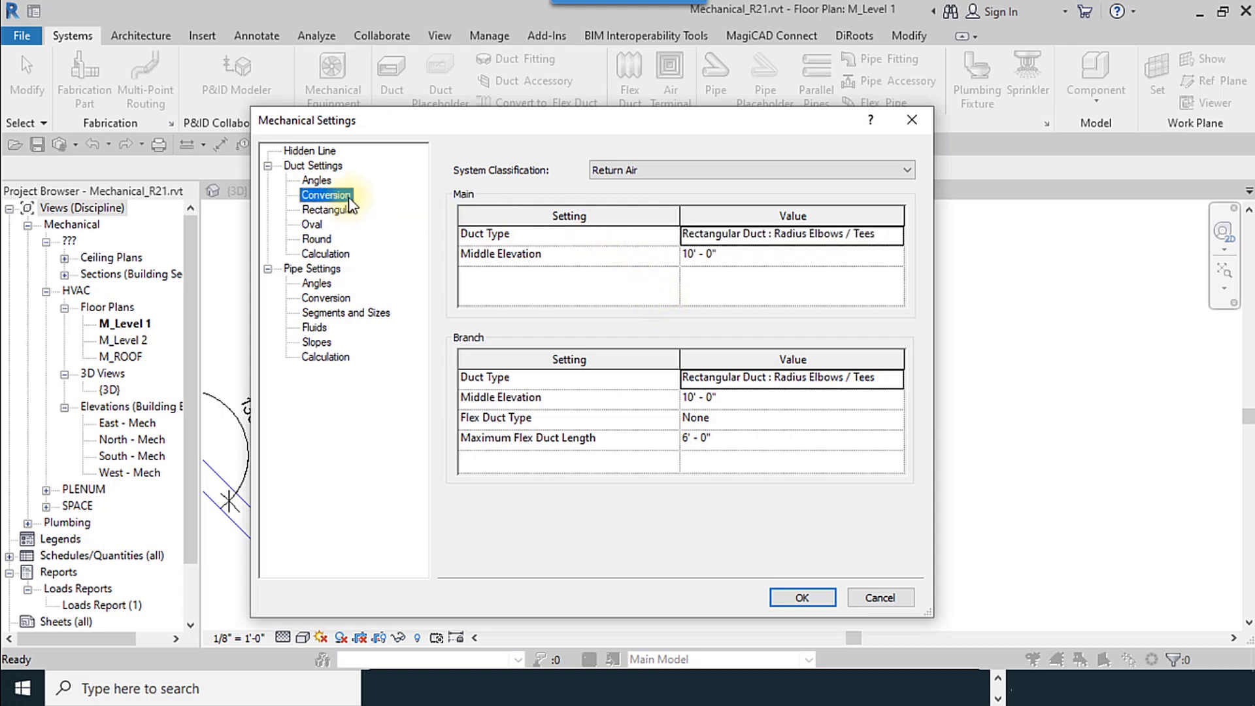
{"action": "left_click", "coordinate": [662, 171]}
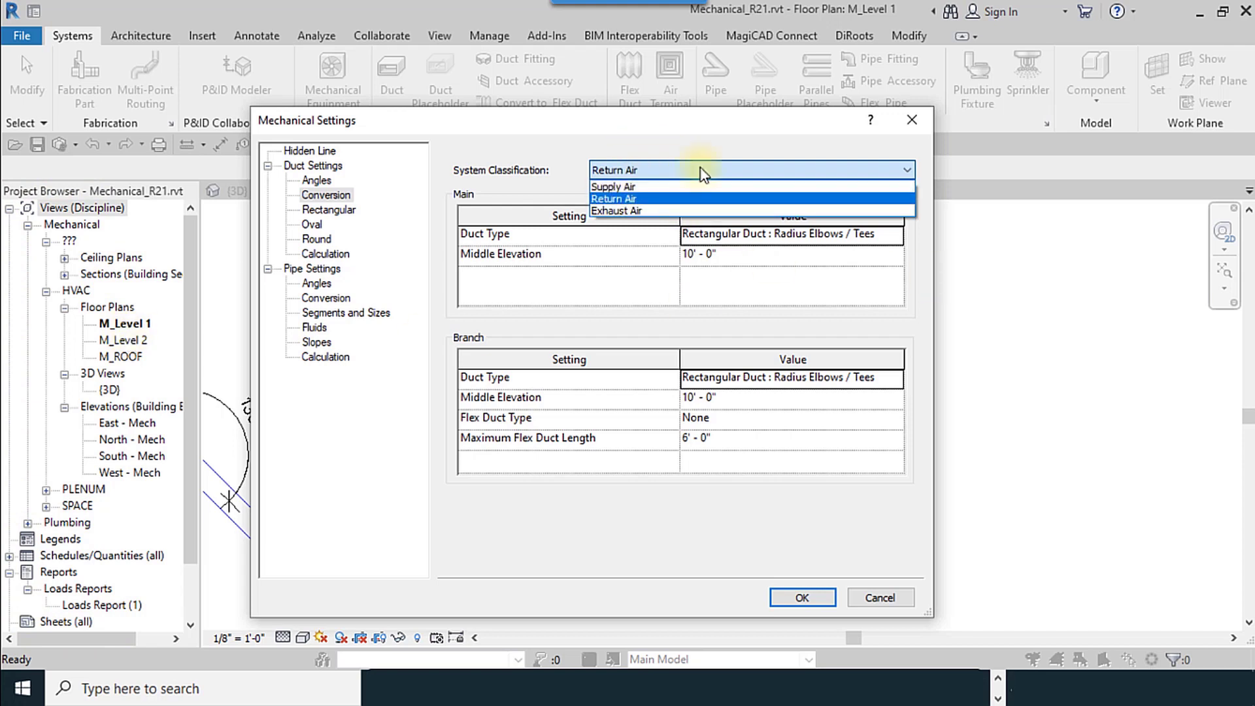
- Switch to Supply Air and show the Rectangular duct size table
{"action": "left_click", "coordinate": [646, 152]}
{"action": "left_click", "coordinate": [647, 170]}
{"action": "left_click", "coordinate": [647, 186]}
{"action": "left_click", "coordinate": [328, 210]}
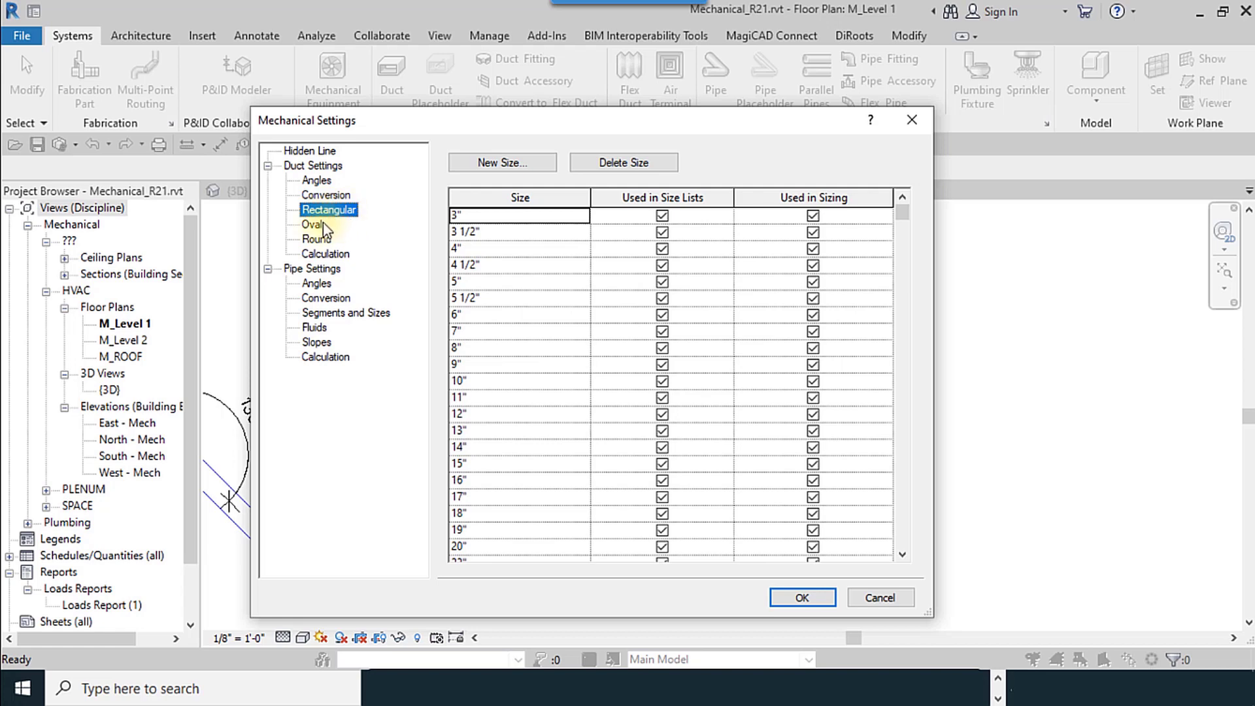
- Browse the Oval and Round duct sizes, ending back on the Rectangular table
{"action": "left_click", "coordinate": [313, 225]}
{"action": "left_click", "coordinate": [317, 240]}
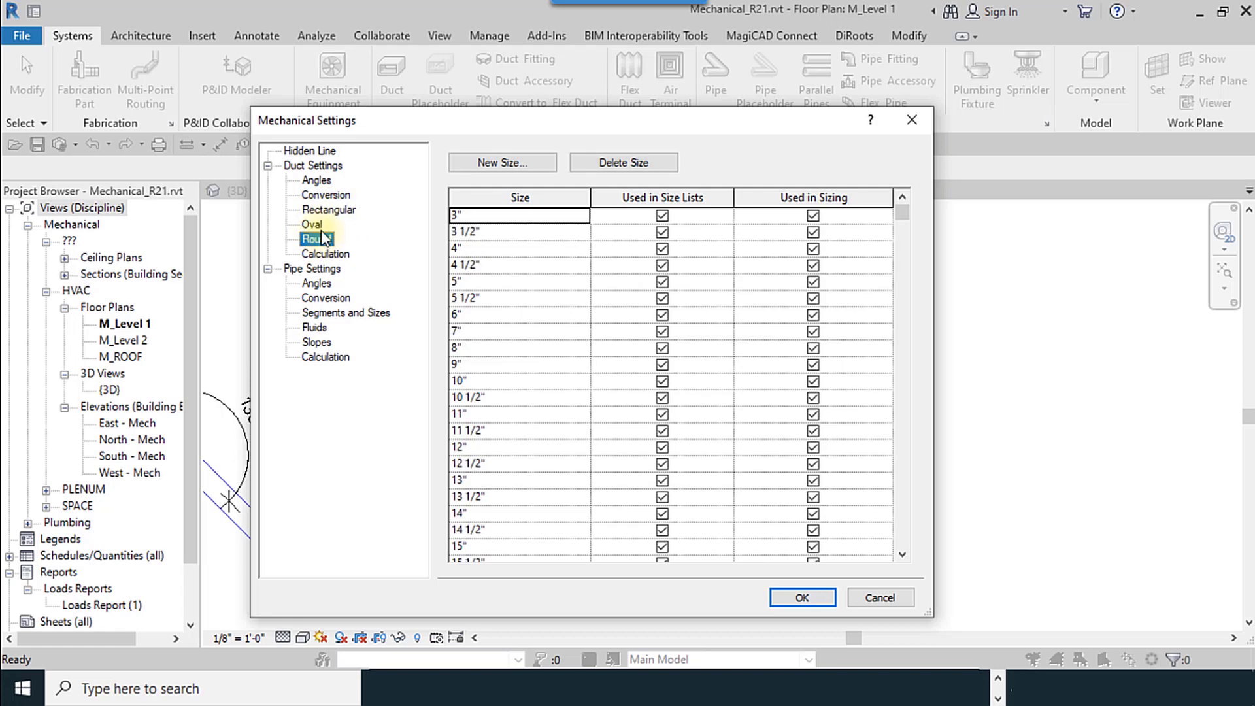
{"action": "left_click", "coordinate": [321, 225]}
{"action": "left_click", "coordinate": [324, 210]}
{"action": "left_click", "coordinate": [323, 225]}
{"action": "left_click", "coordinate": [318, 239]}
{"action": "left_click", "coordinate": [329, 210]}
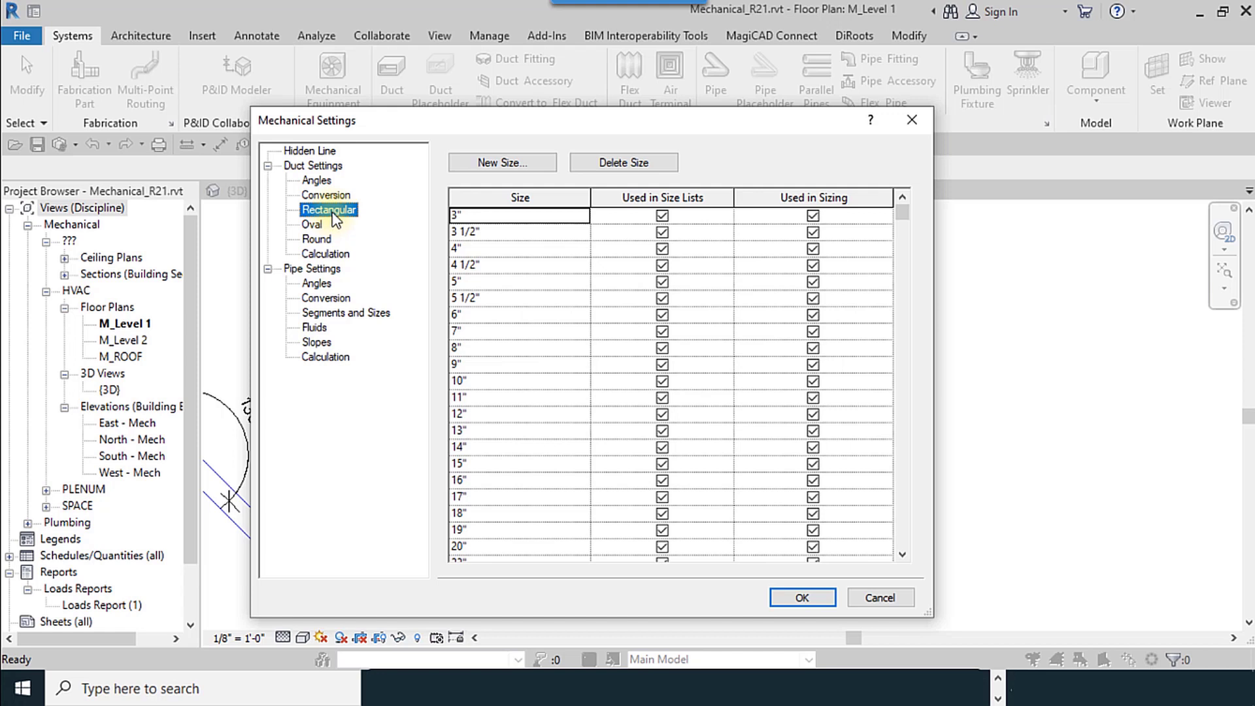
{"action": "left_click", "coordinate": [513, 168]}
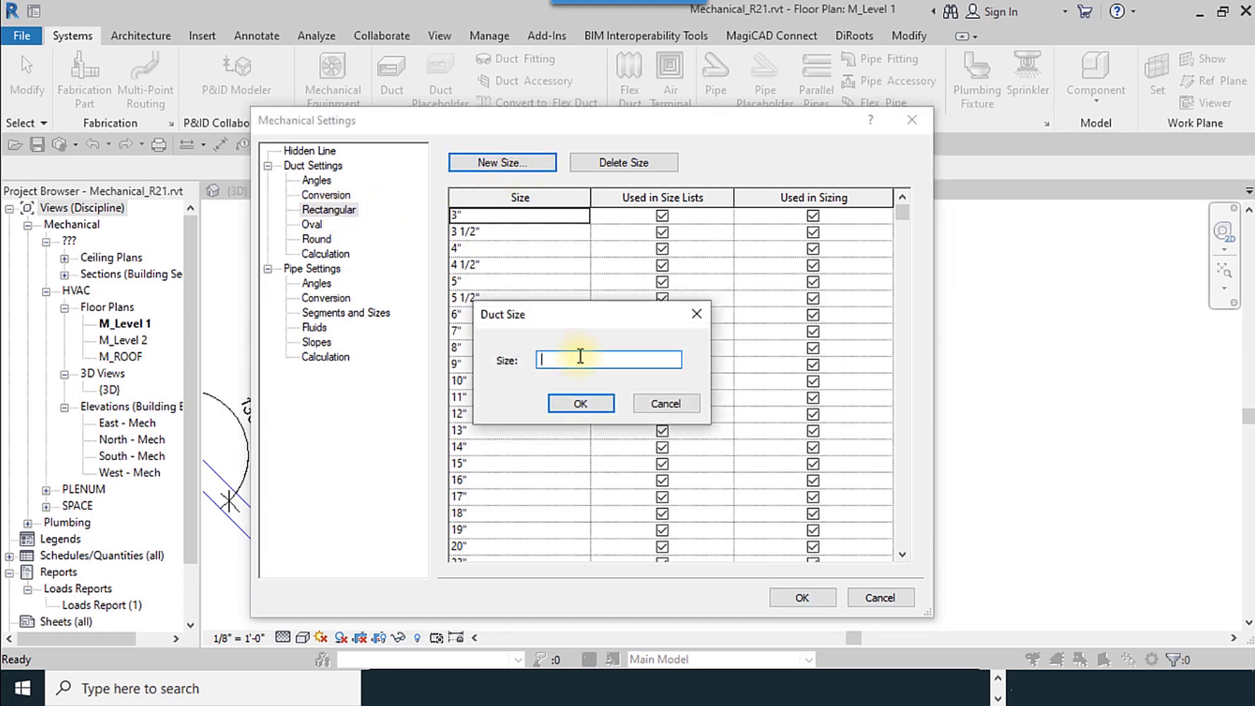
{"action": "type", "text": "6 1/2"}
{"action": "left_click", "coordinate": [589, 404]}
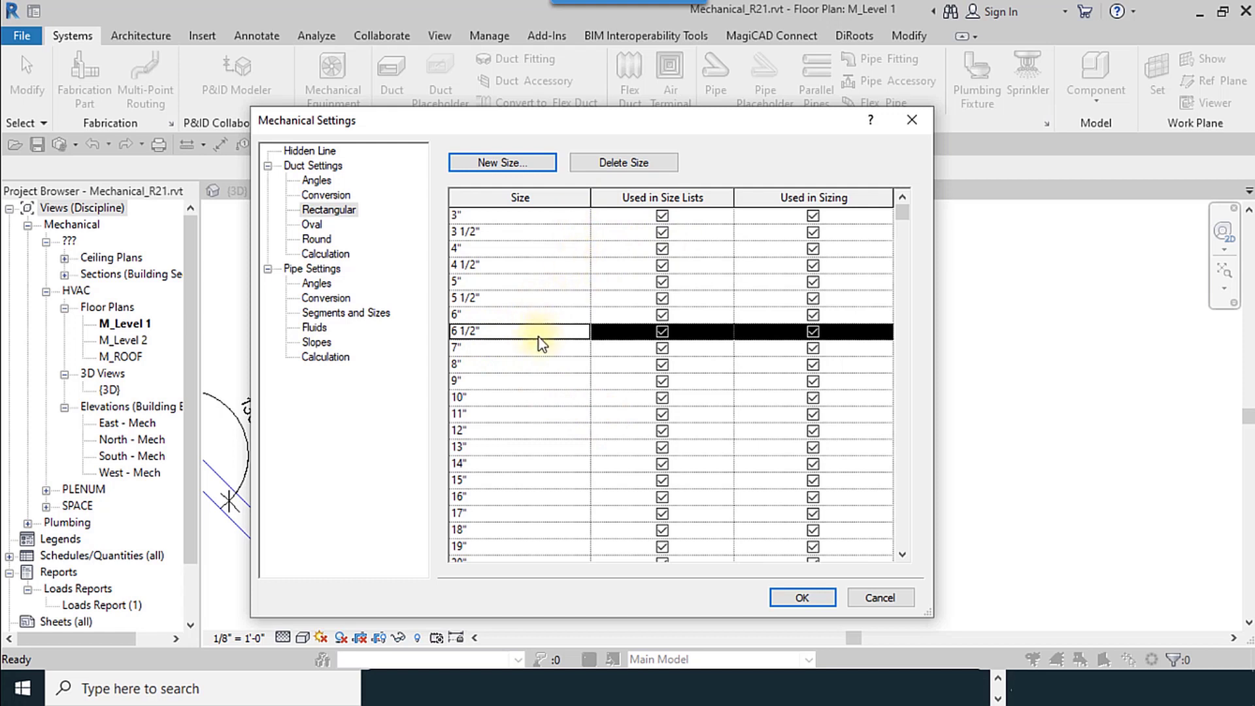
{"action": "left_click", "coordinate": [629, 166]}
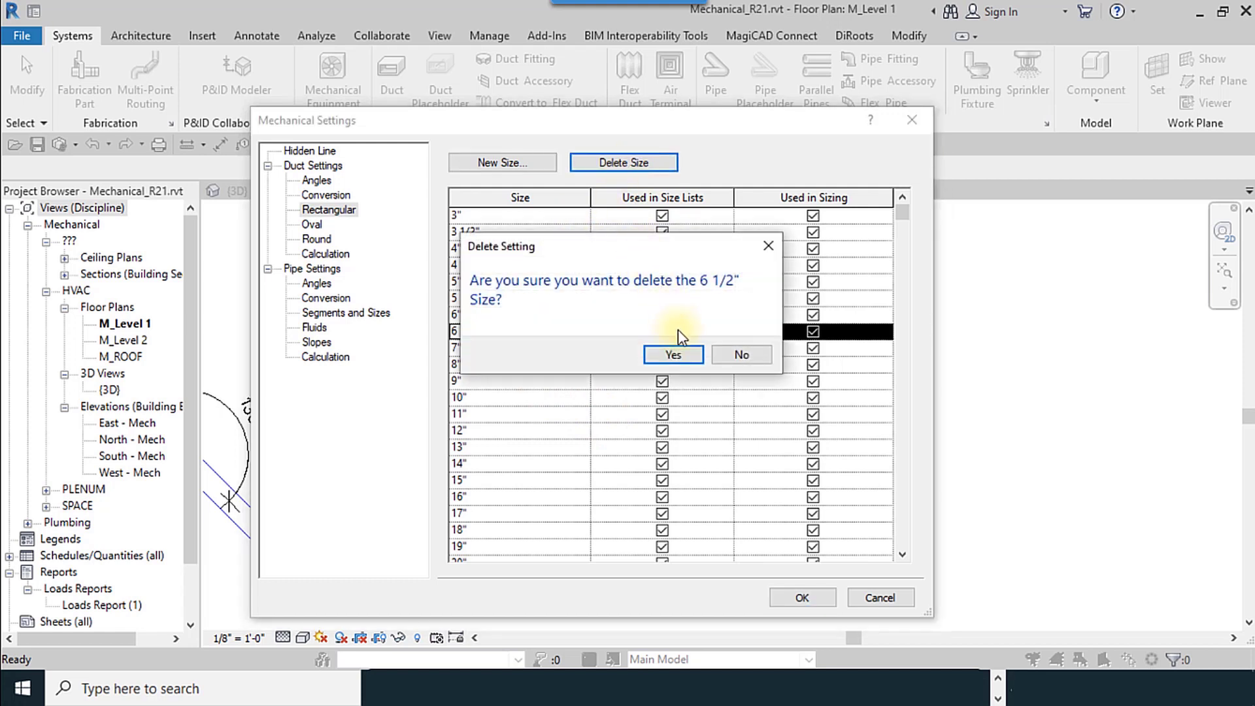
{"action": "left_click", "coordinate": [673, 354]}
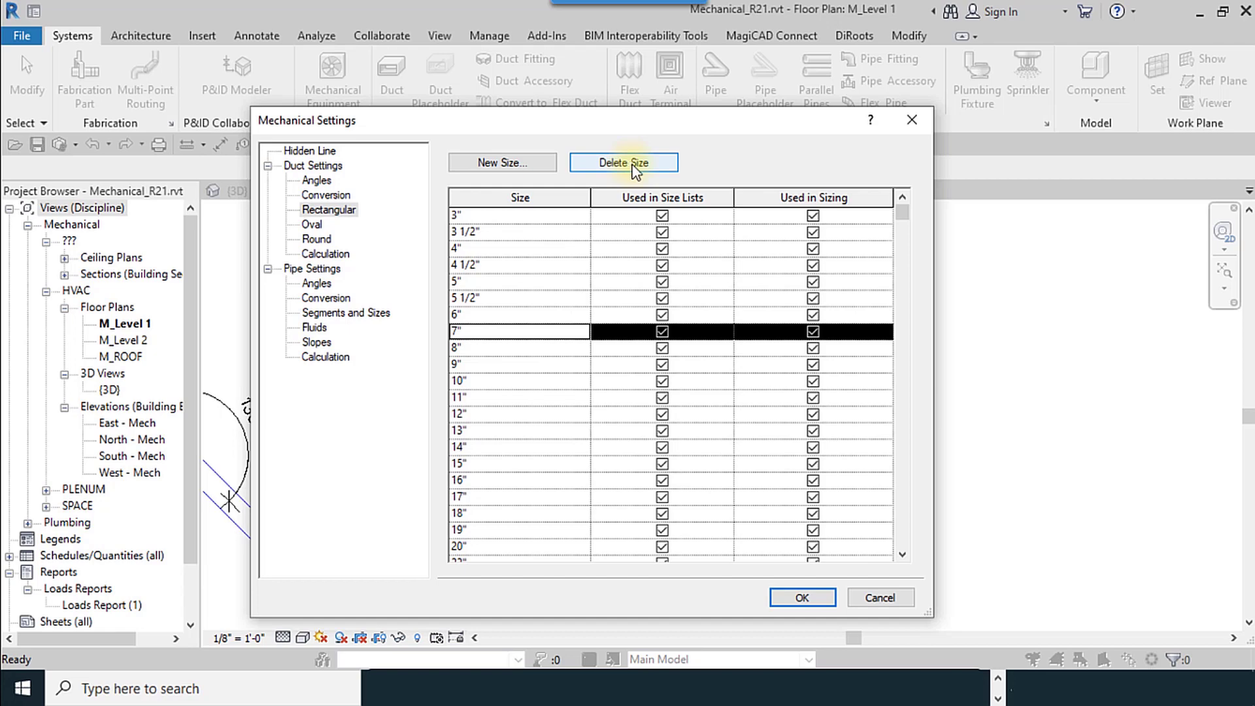
- Apply the settings, then draw an 8"-wide duct running horizontally near the plan top and turning down
{"action": "left_click", "coordinate": [798, 598]}
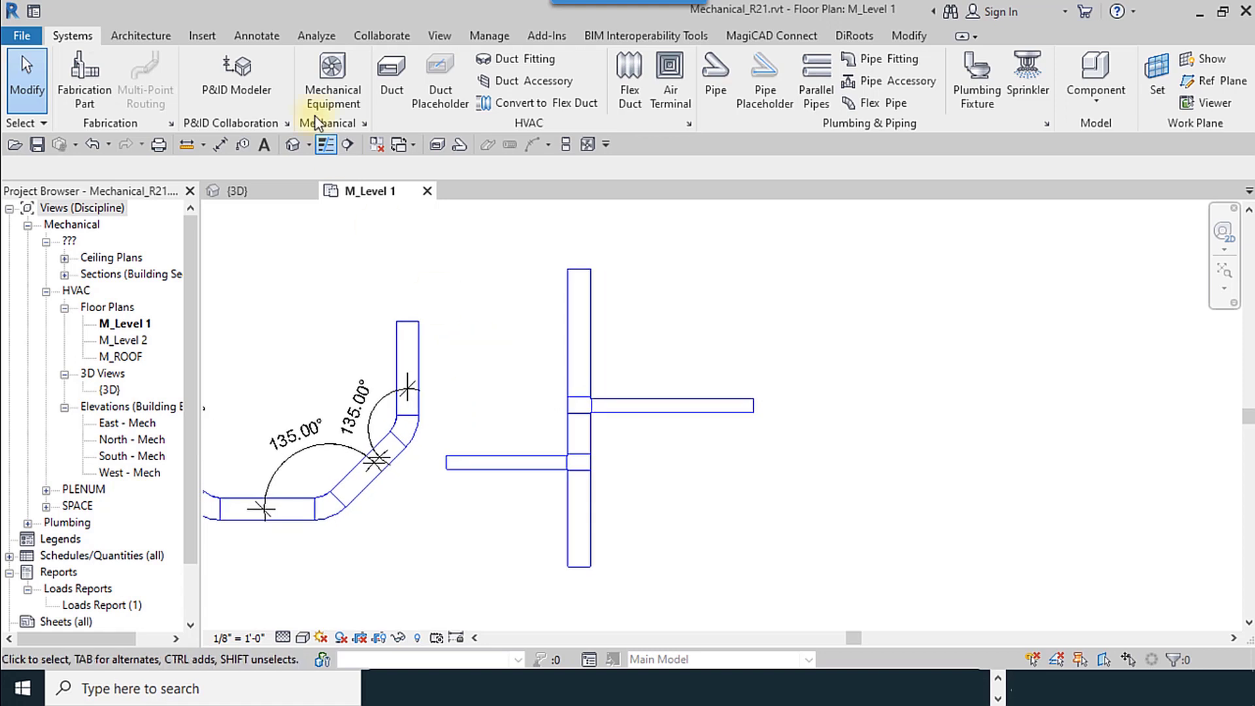
{"action": "left_click", "coordinate": [391, 78]}
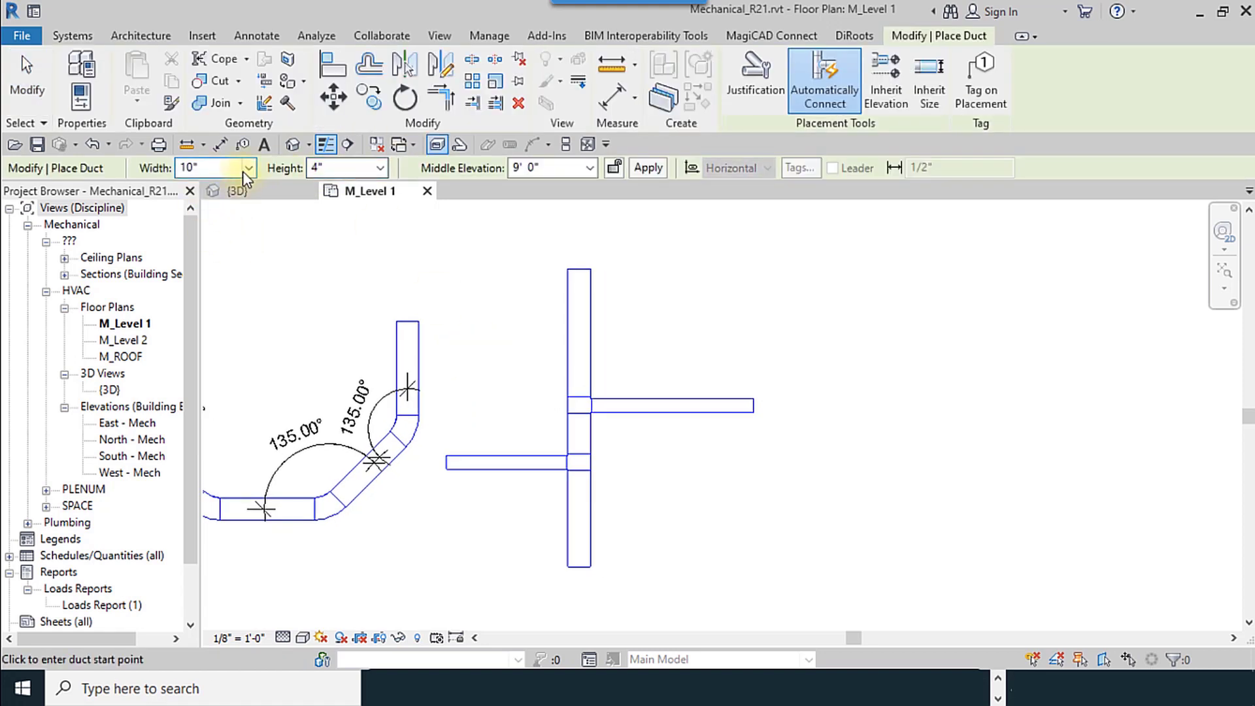
{"action": "left_click", "coordinate": [249, 168]}
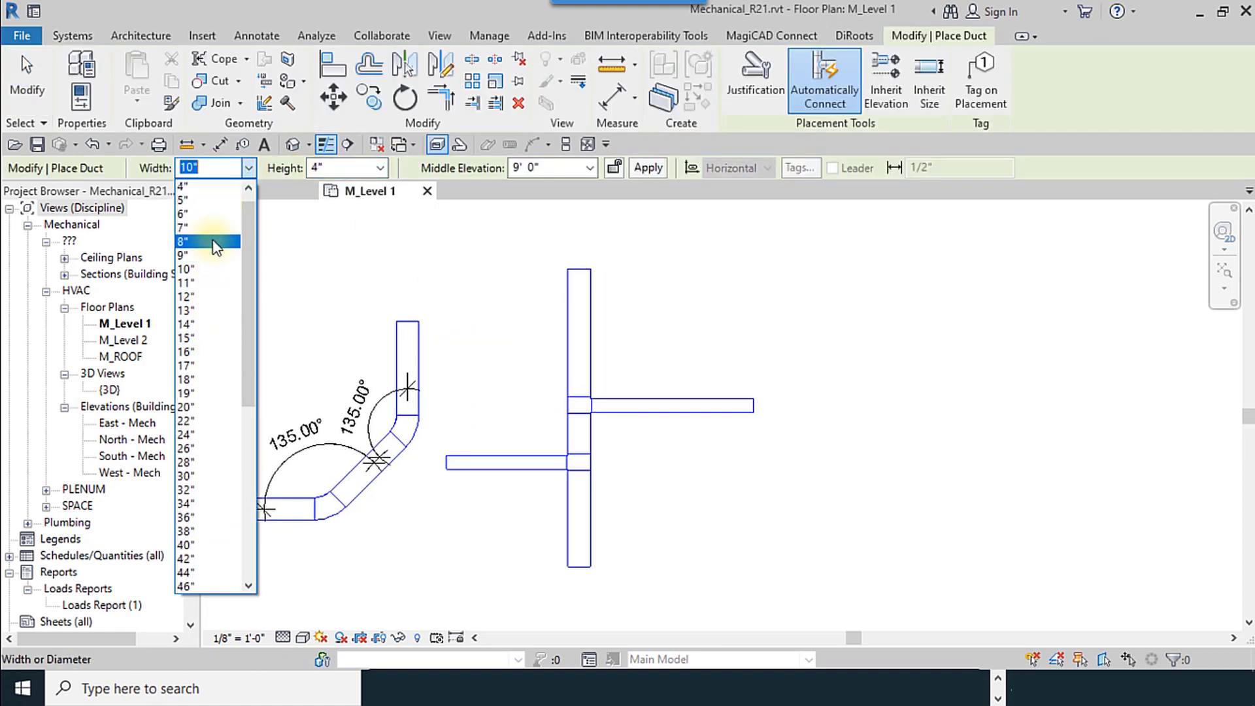
{"action": "left_click", "coordinate": [197, 241]}
{"action": "left_click", "coordinate": [346, 252]}
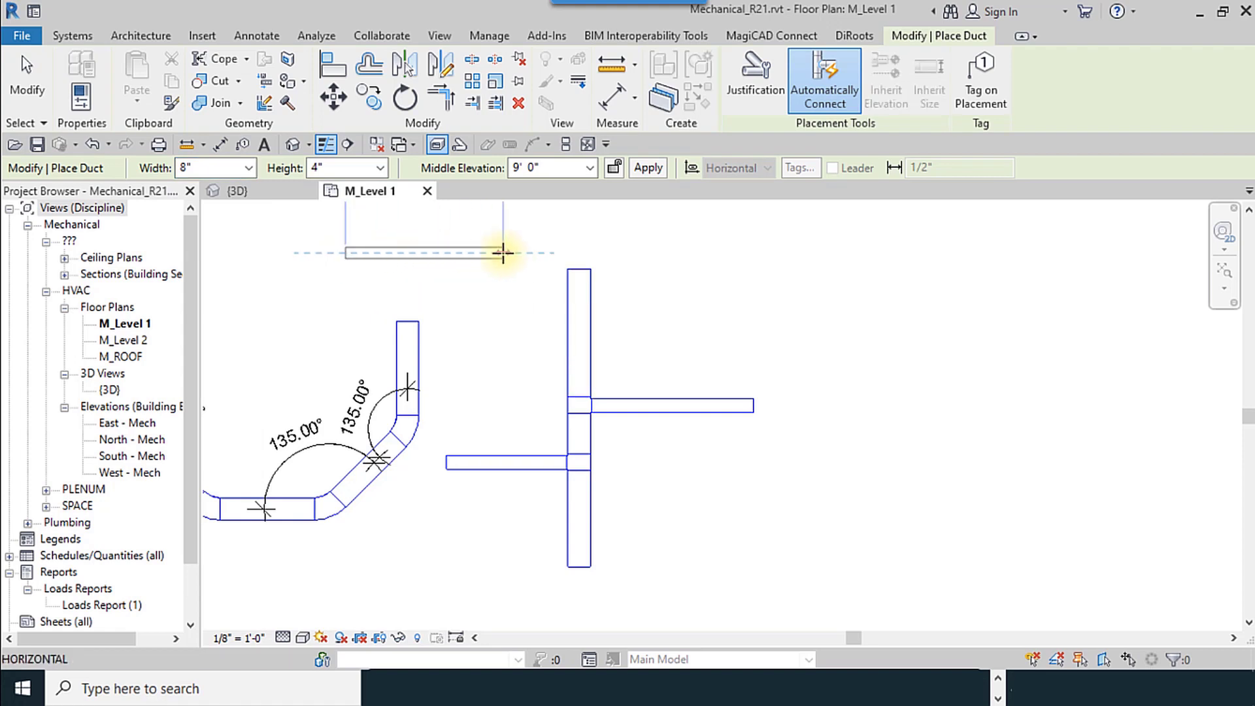
{"action": "left_click", "coordinate": [503, 253]}
{"action": "left_click", "coordinate": [26, 75]}
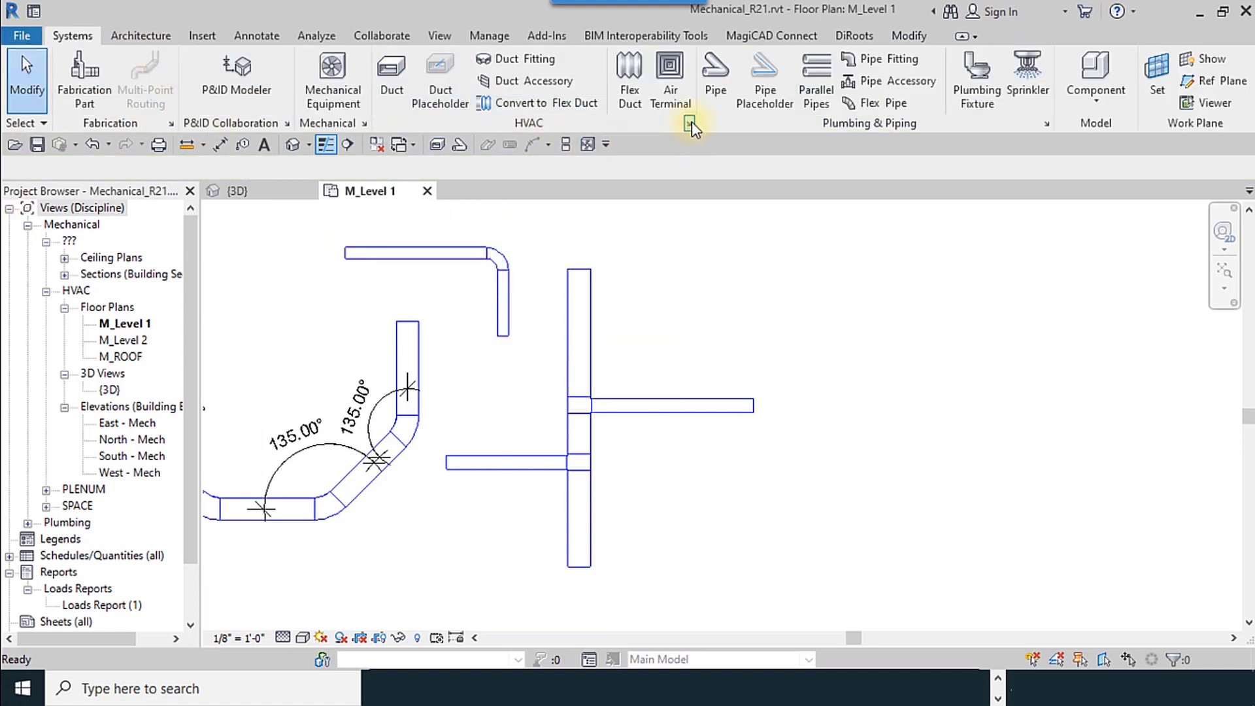
{"action": "left_click", "coordinate": [691, 123]}
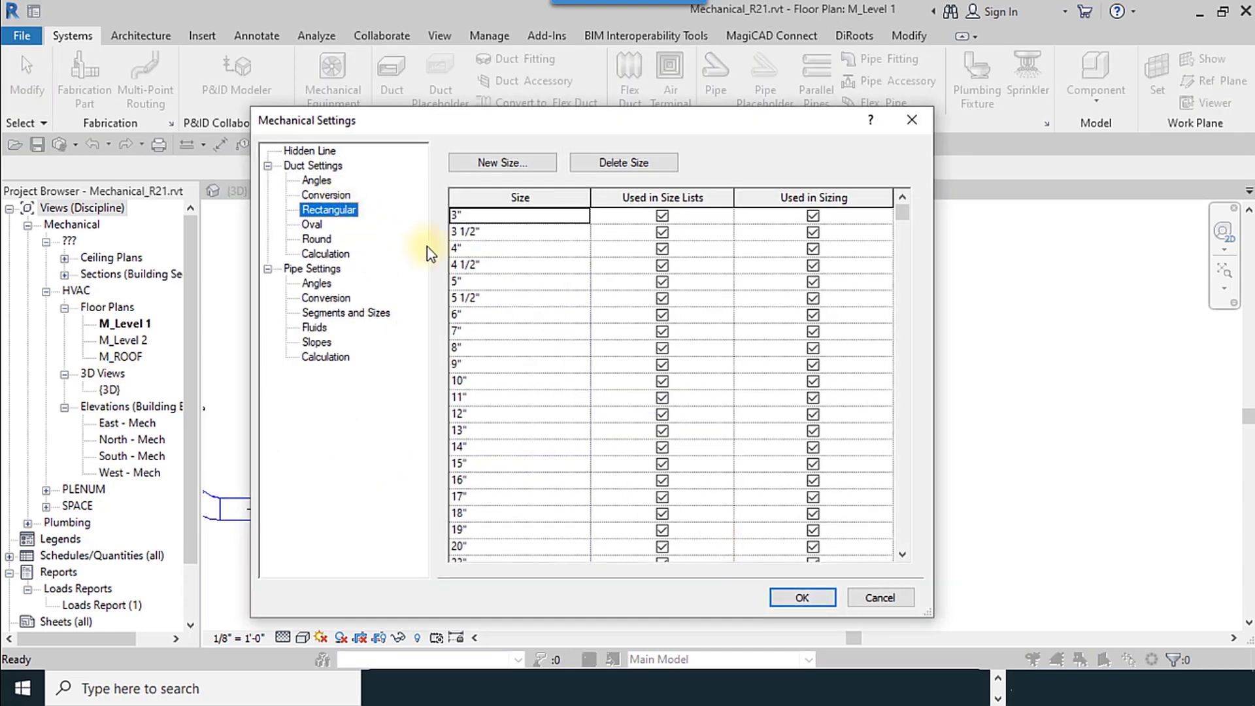
{"action": "left_click", "coordinate": [489, 346]}
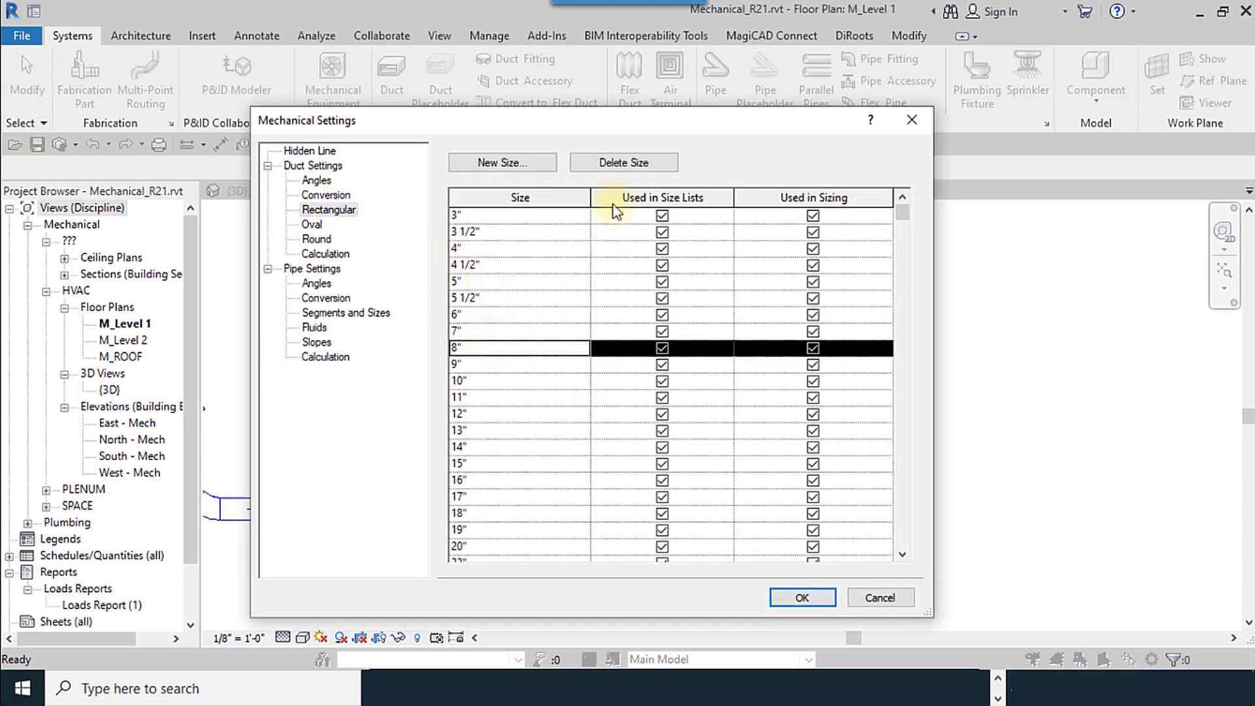
{"action": "left_click", "coordinate": [623, 165]}
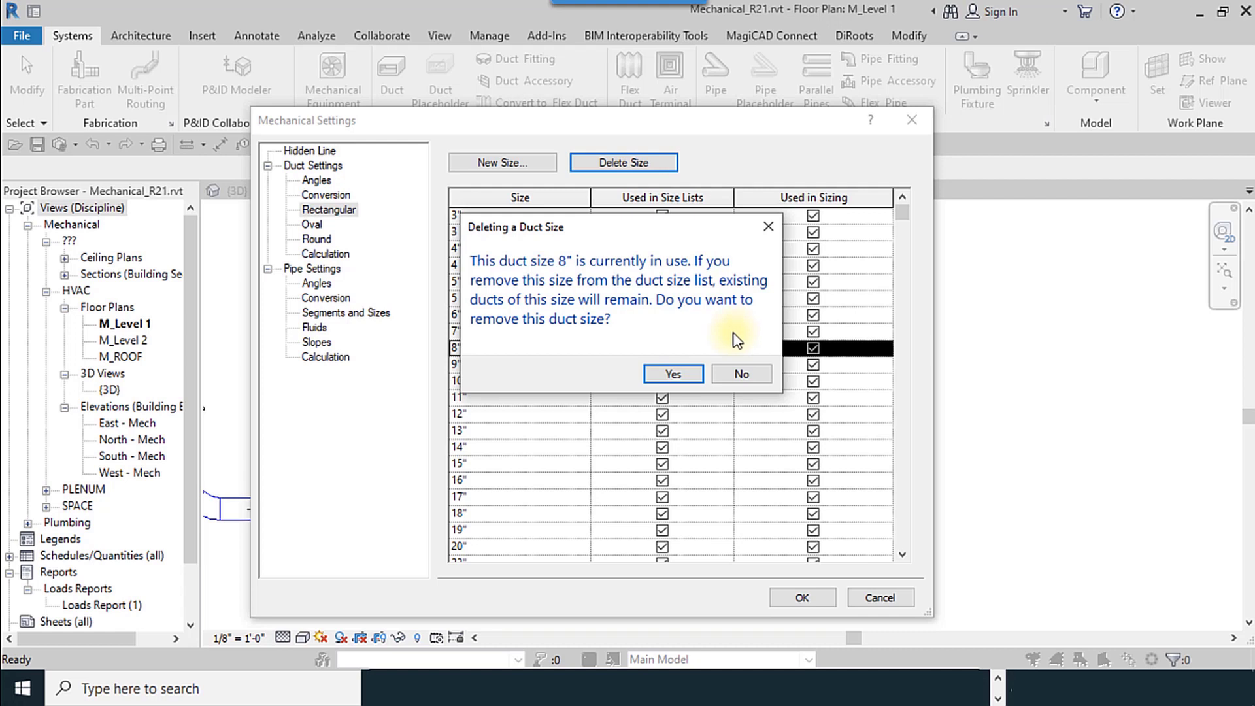
{"action": "left_click", "coordinate": [742, 375]}
{"action": "left_click", "coordinate": [810, 598]}
{"action": "scroll", "coordinate": [683, 383], "scroll_direction": "down", "scroll_amount": 4}
{"action": "scroll", "coordinate": [621, 327], "scroll_direction": "up", "scroll_amount": 3}
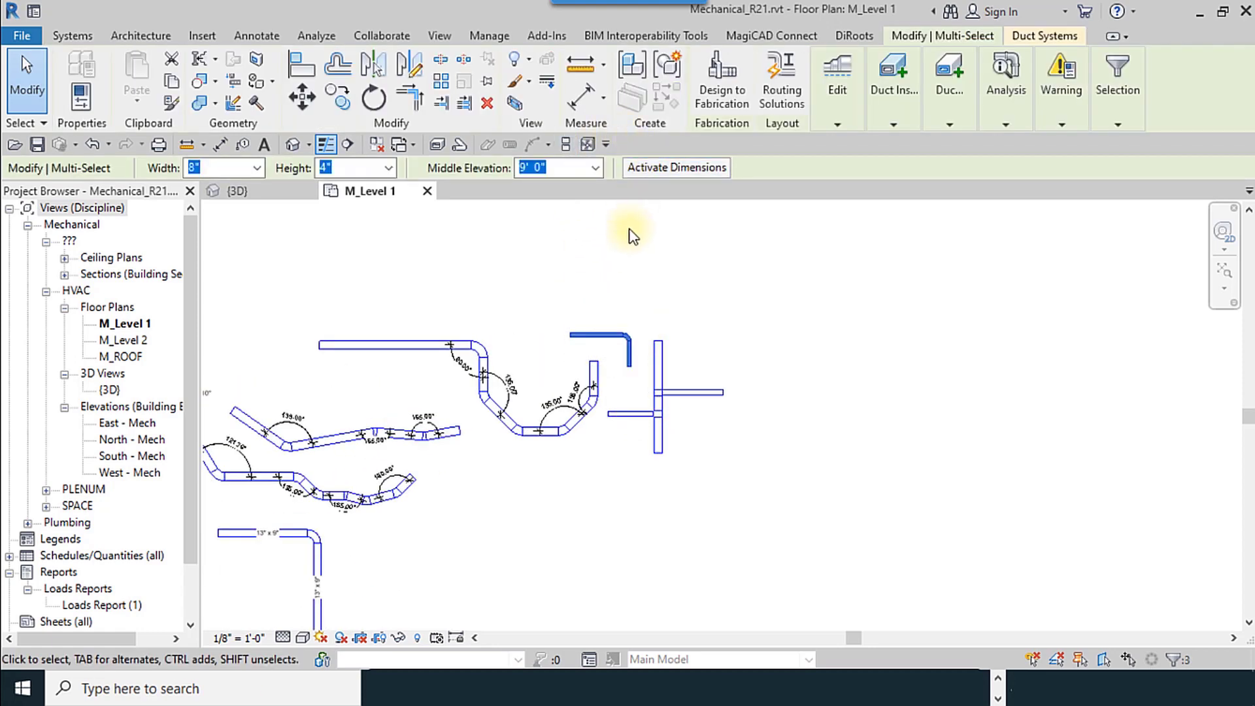
- Delete the 8" elbow duct, then delete the 8" size from the Rectangular size table
{"action": "left_click", "coordinate": [488, 103]}
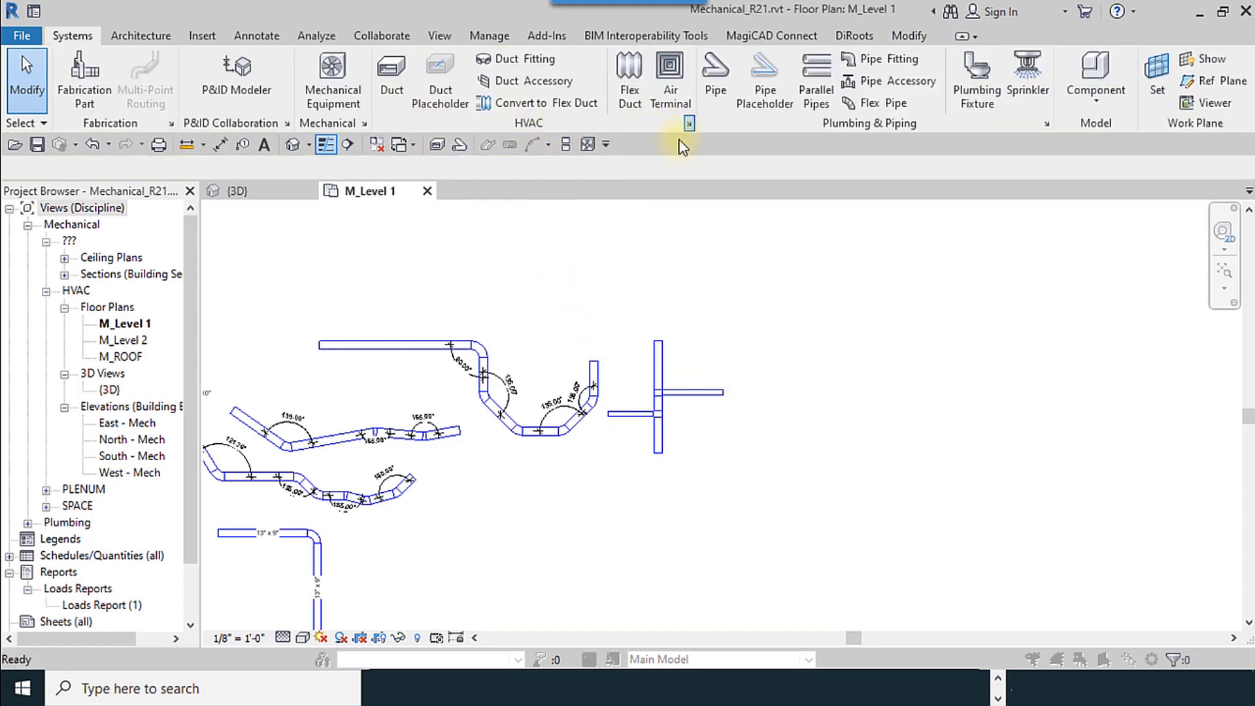
{"action": "left_click", "coordinate": [689, 123]}
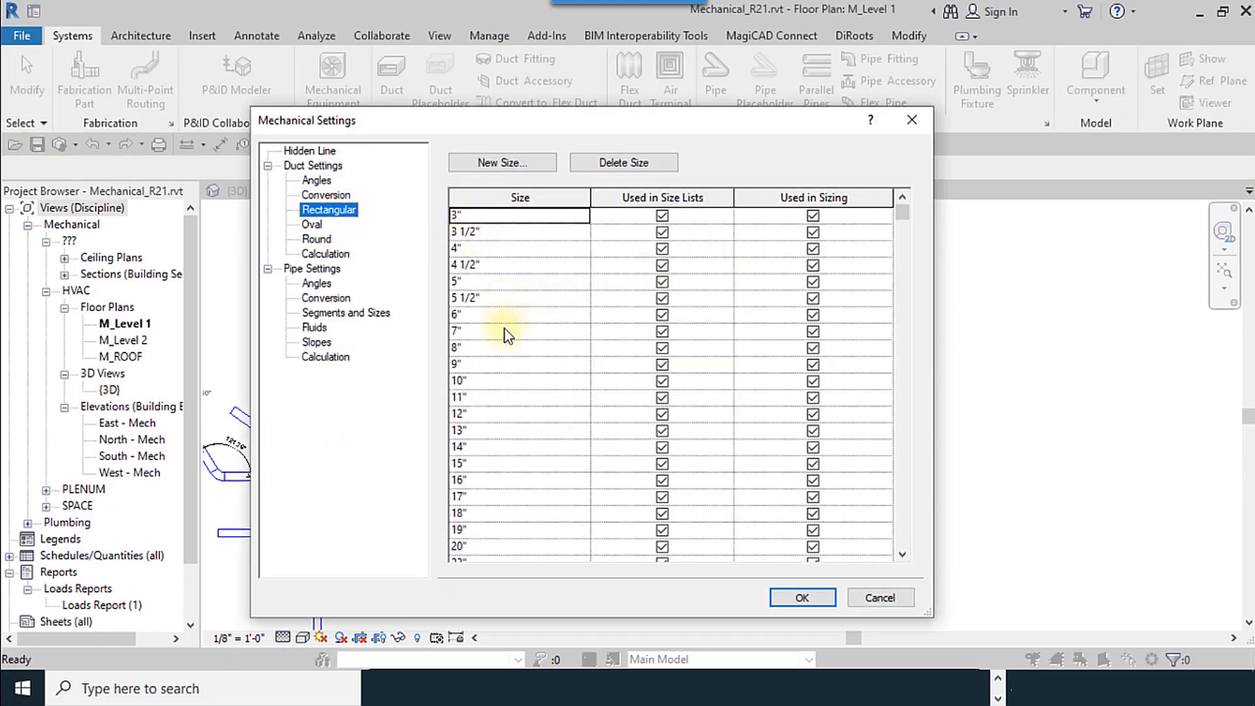
{"action": "left_click", "coordinate": [498, 347]}
{"action": "left_click", "coordinate": [618, 163]}
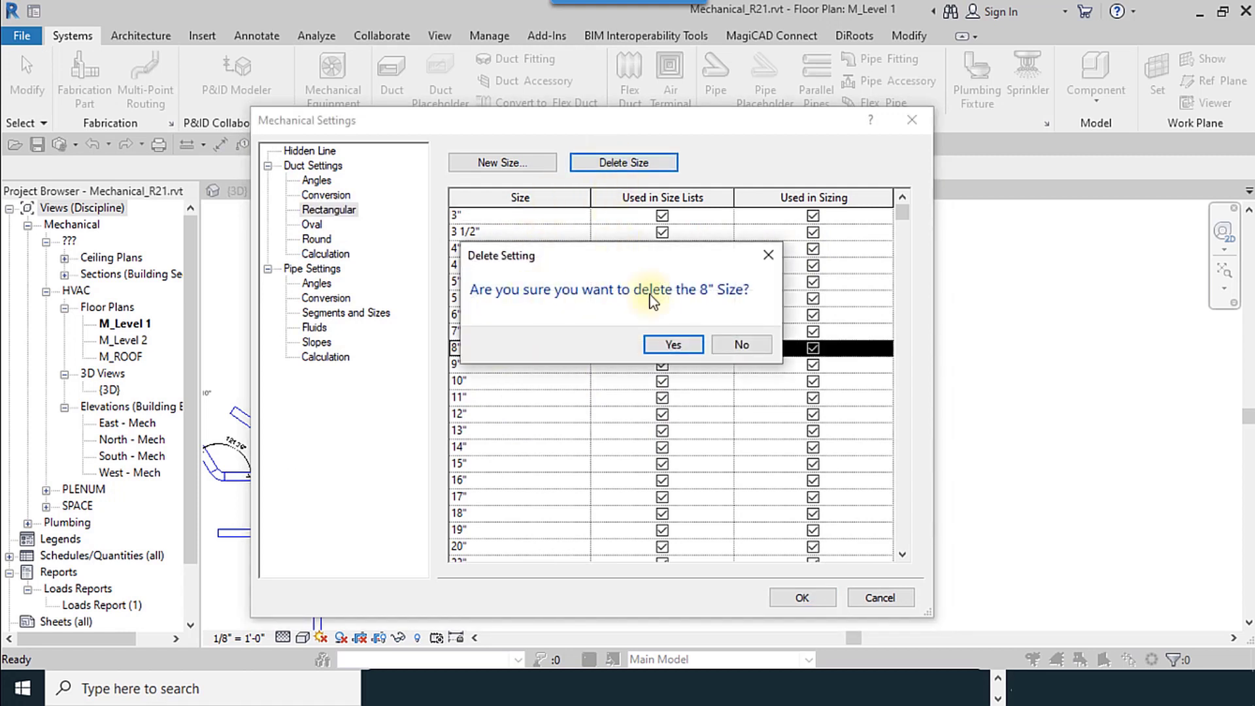
{"action": "left_click", "coordinate": [673, 345]}
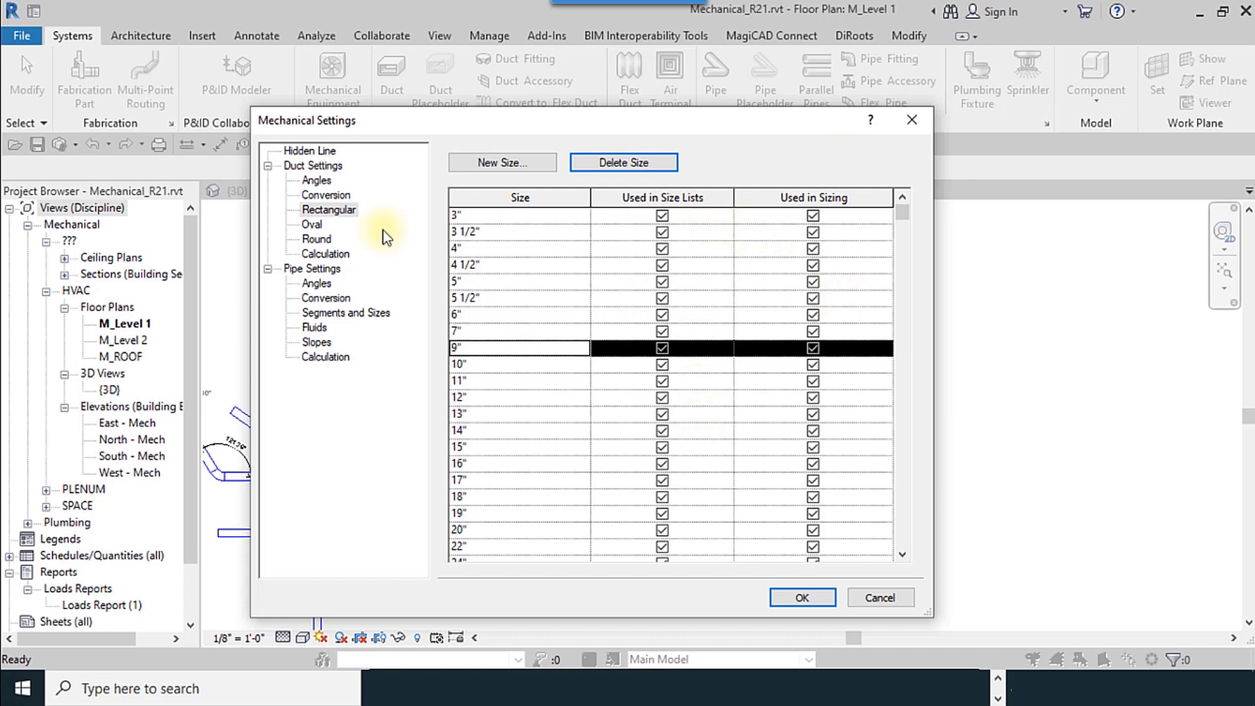
- Review the Oval and Rectangular size tables and apply the Mechanical Settings
{"action": "left_click", "coordinate": [316, 224]}
{"action": "left_click", "coordinate": [328, 210]}
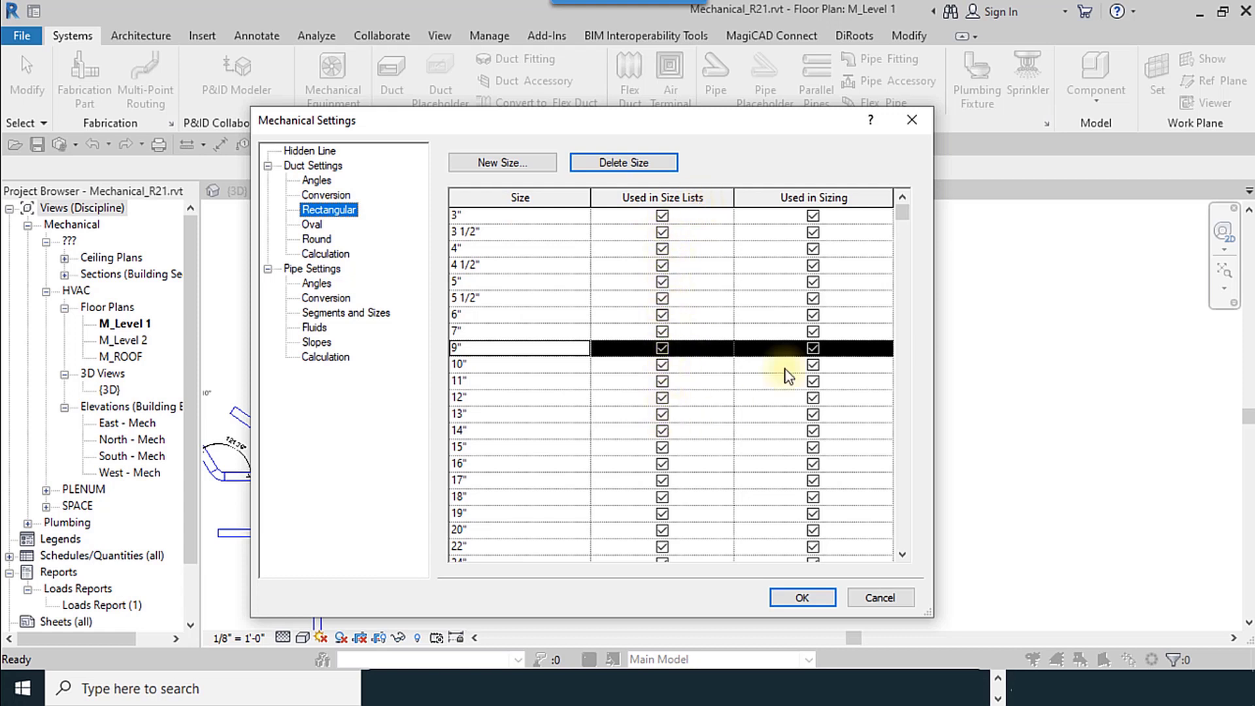
{"action": "left_click_drag", "start_coordinate": [905, 214], "coordinate": [905, 582]}
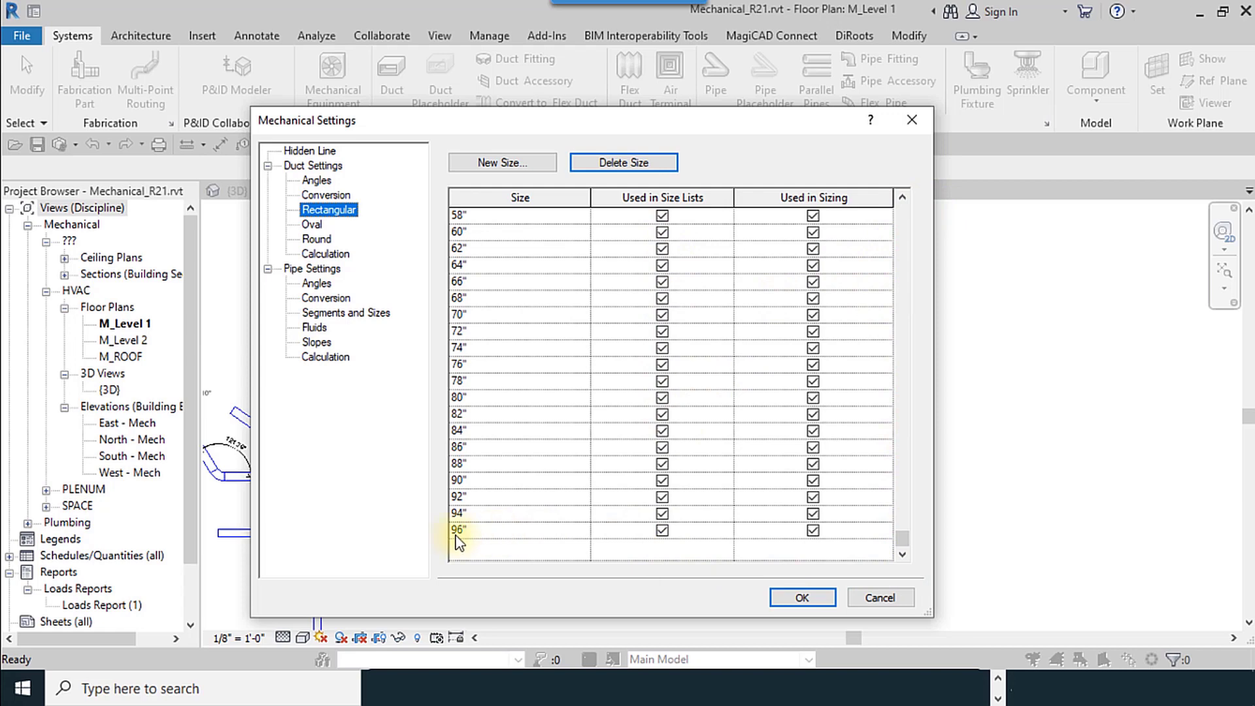
{"action": "left_click", "coordinate": [801, 597]}
- Check that the duct Width list runs up to 96", then exit duct placement
{"action": "left_click", "coordinate": [442, 85]}
{"action": "key", "text": "Escape"}
{"action": "left_click", "coordinate": [390, 74]}
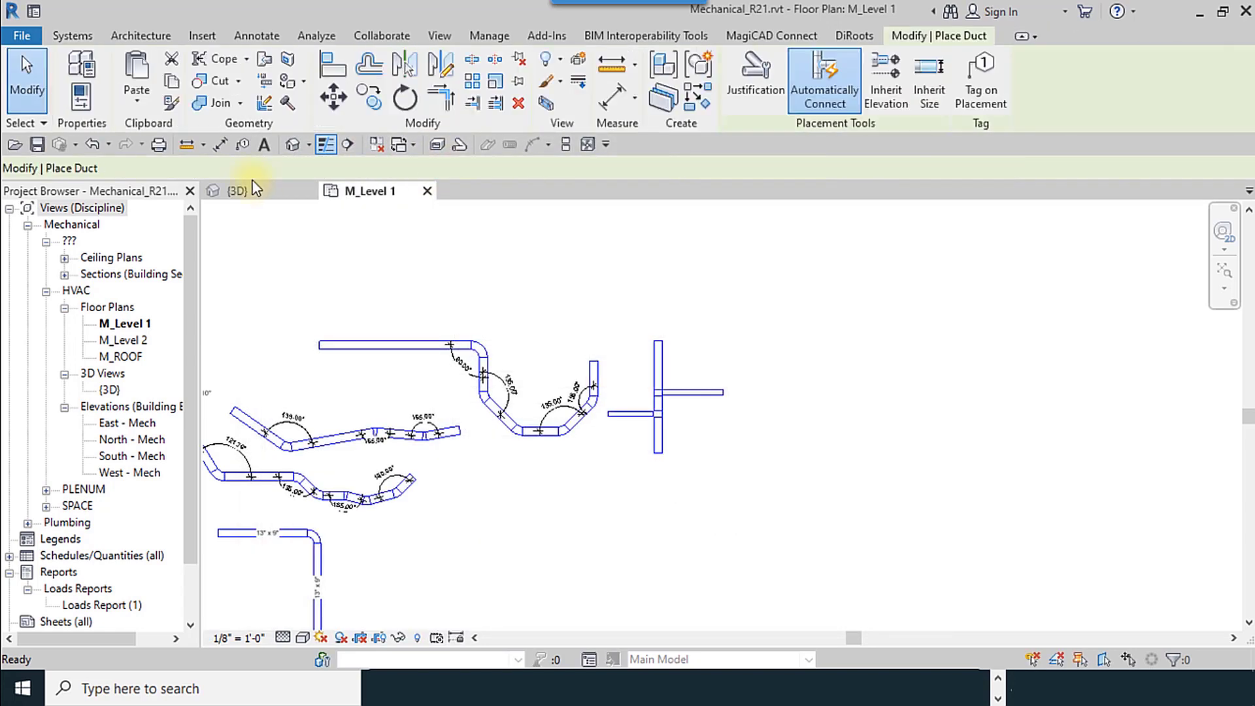
{"action": "left_click", "coordinate": [248, 168]}
{"action": "left_click_drag", "start_coordinate": [247, 279], "coordinate": [250, 476]}
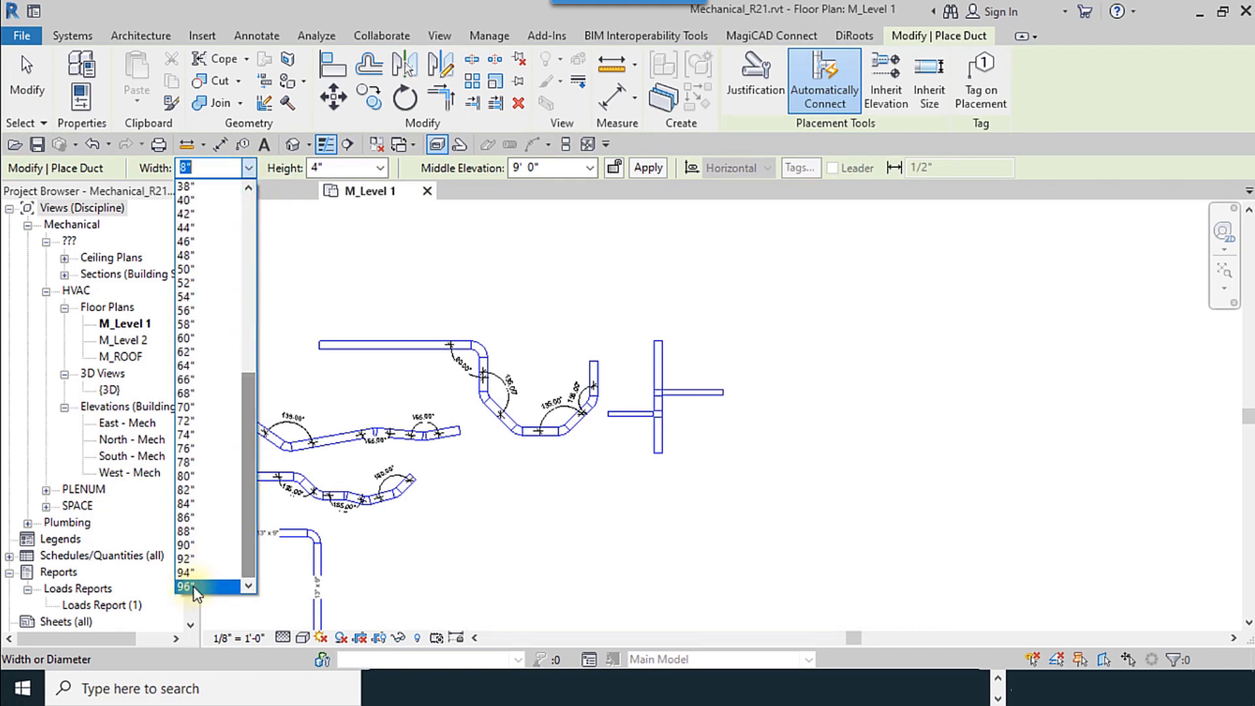
{"action": "left_click", "coordinate": [15, 87]}
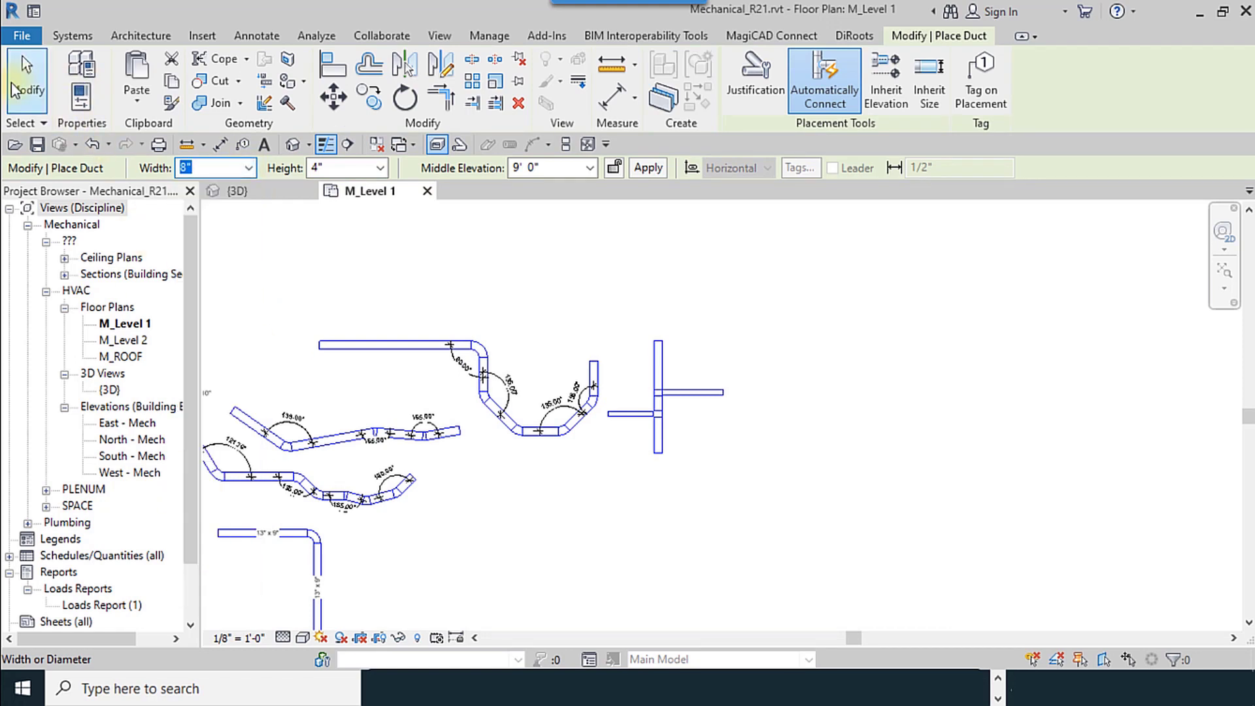
{"action": "left_click", "coordinate": [16, 89]}
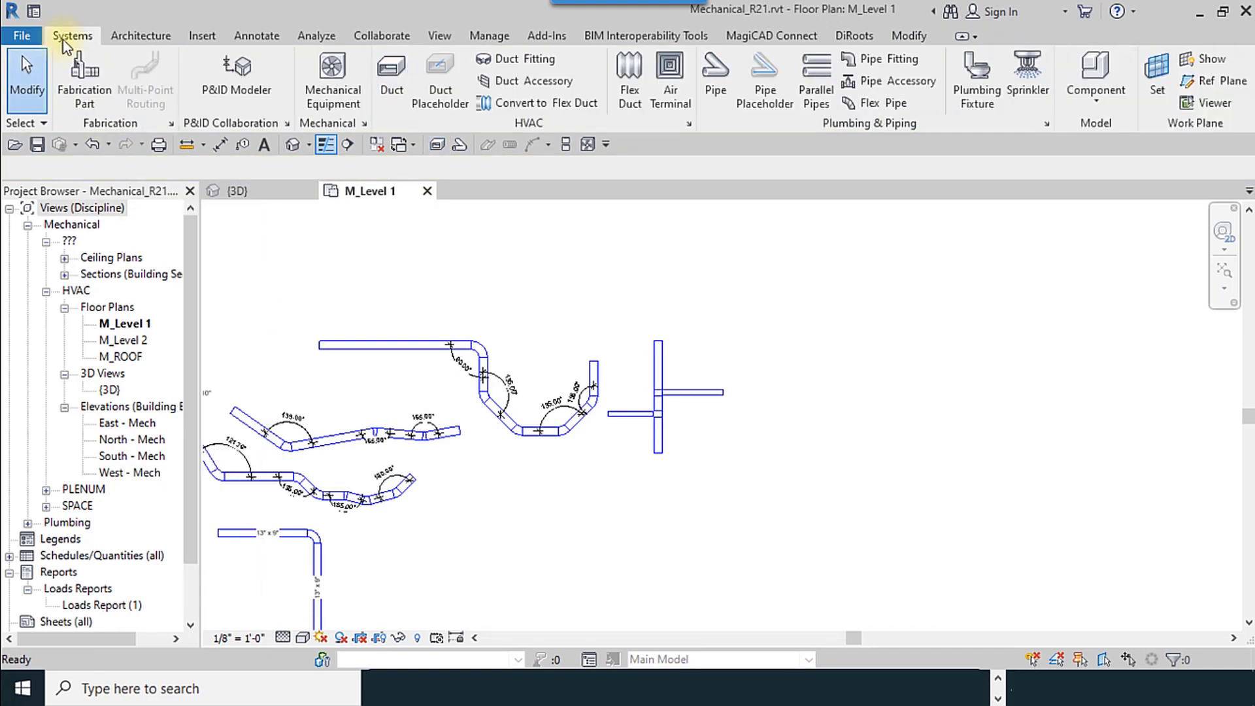
- Exclude rectangular sizes 82" through 96" from the size lists and apply the settings
{"action": "left_click", "coordinate": [690, 124]}
{"action": "scroll", "coordinate": [785, 353], "scroll_direction": "down", "scroll_amount": 6}
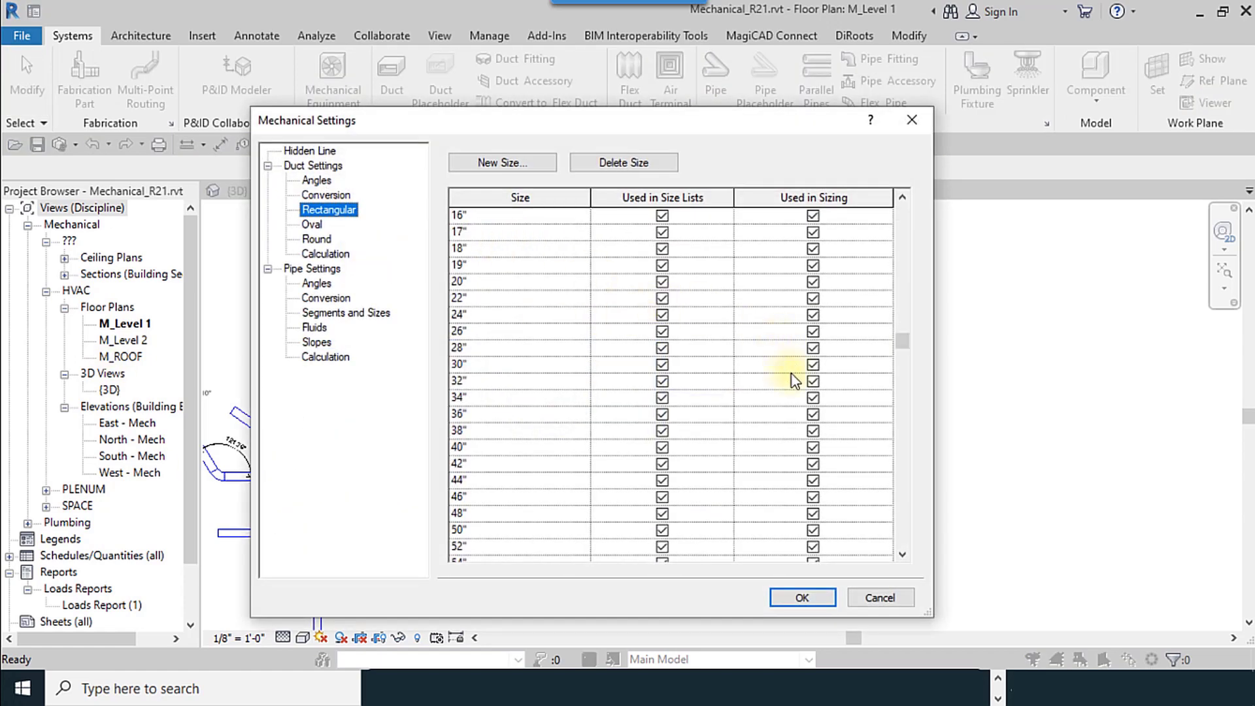
{"action": "scroll", "coordinate": [917, 419], "scroll_direction": "down", "scroll_amount": 6}
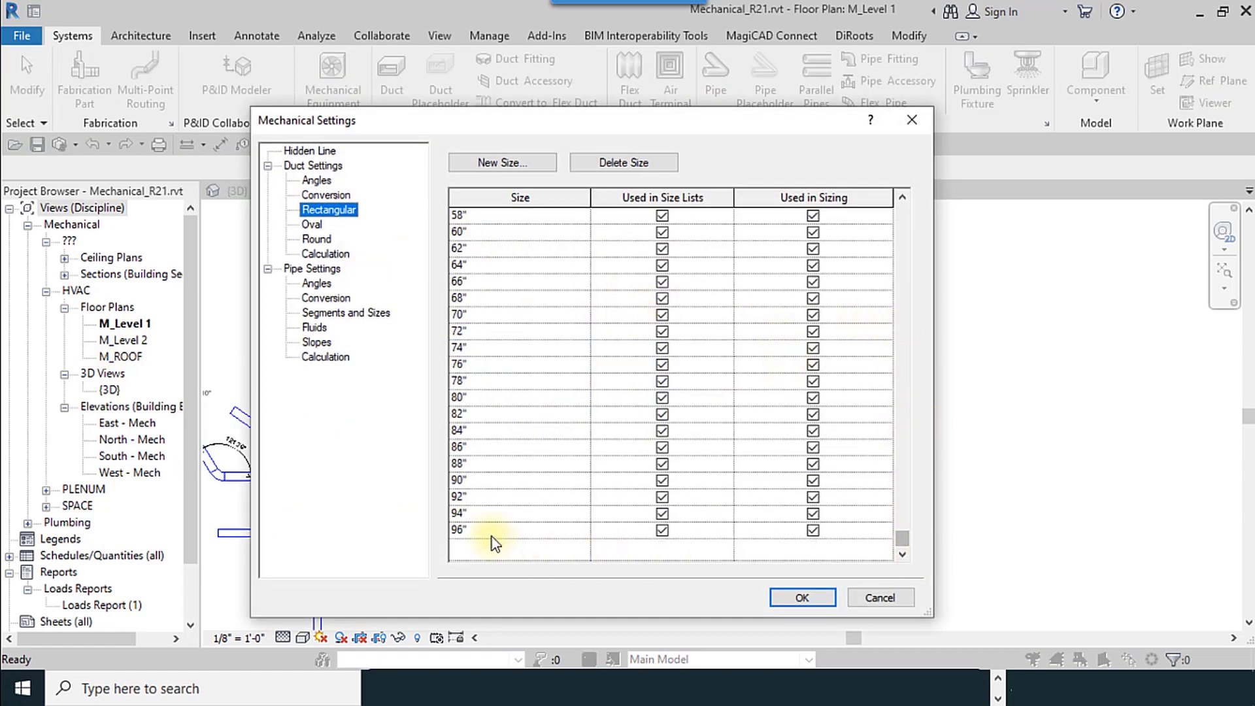
{"action": "left_click", "coordinate": [492, 536]}
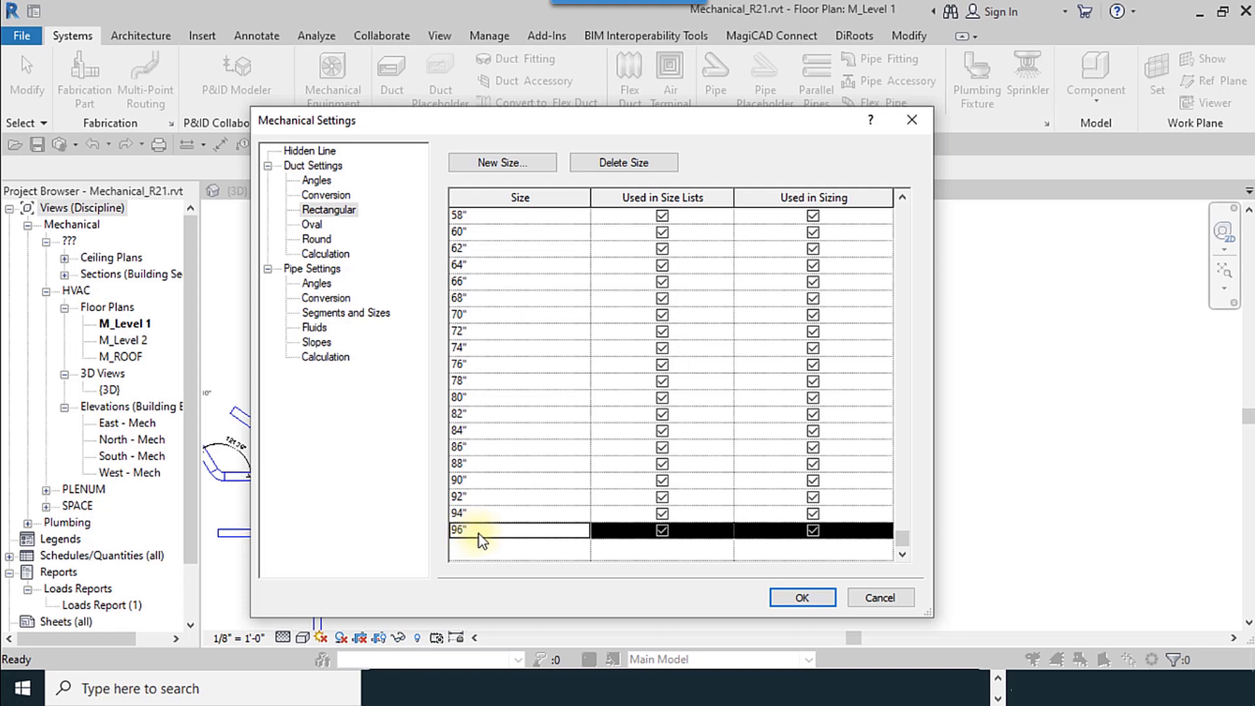
{"action": "left_click", "coordinate": [661, 529]}
{"action": "left_click", "coordinate": [662, 513]}
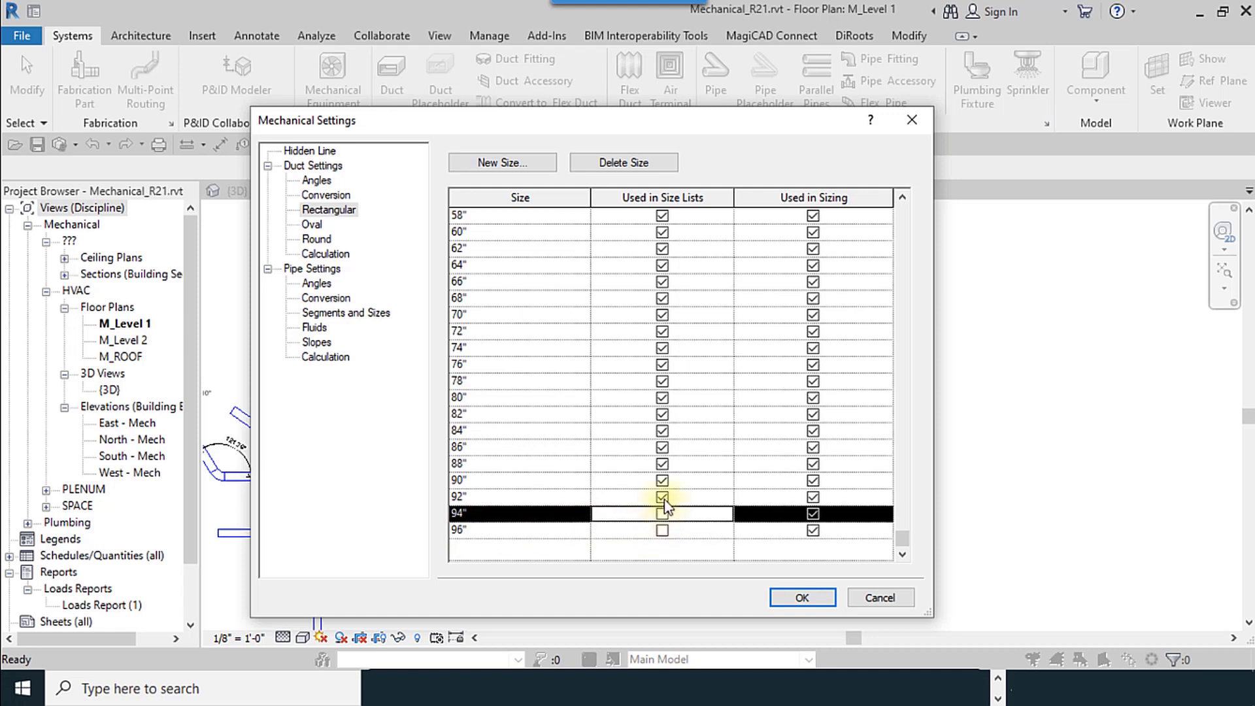
{"action": "left_click", "coordinate": [662, 497]}
{"action": "left_click", "coordinate": [663, 481]}
{"action": "left_click", "coordinate": [663, 464]}
{"action": "left_click", "coordinate": [662, 448]}
{"action": "left_click", "coordinate": [663, 431]}
{"action": "left_click", "coordinate": [663, 414]}
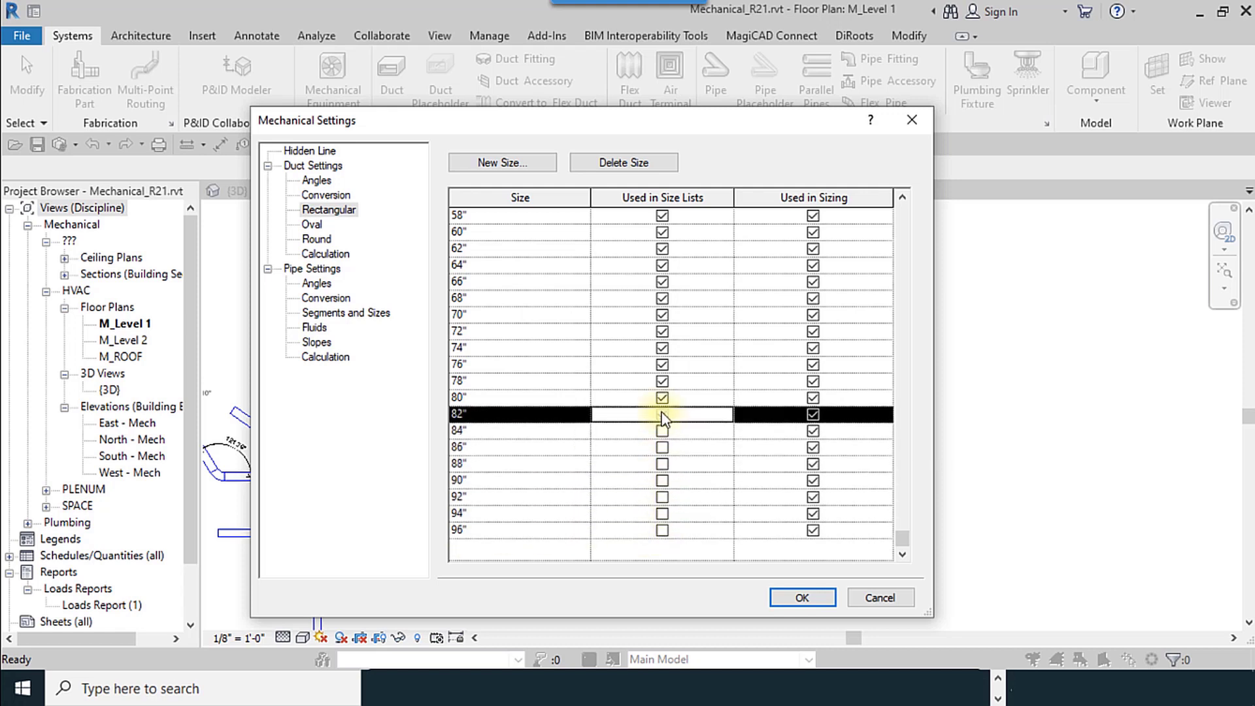
{"action": "left_click", "coordinate": [662, 415]}
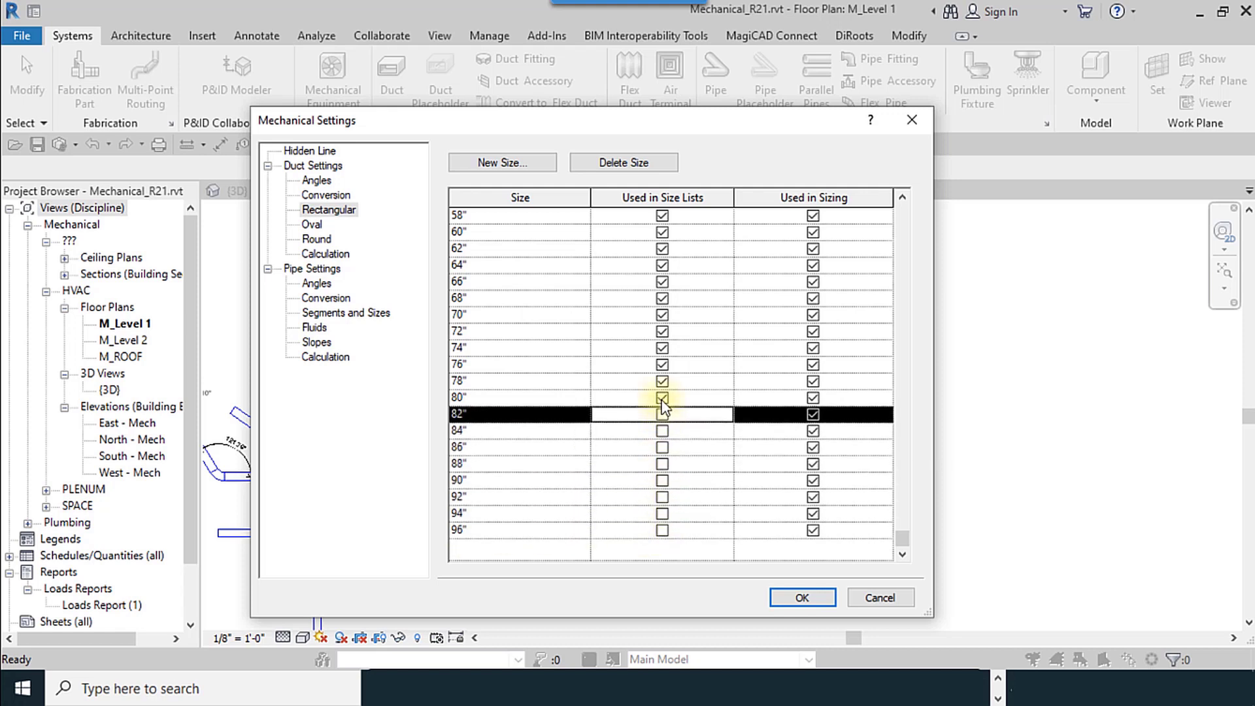
{"action": "left_click", "coordinate": [803, 598]}
- Confirm the duct Width list now stops at 80", then exit duct placement
{"action": "left_click", "coordinate": [392, 78]}
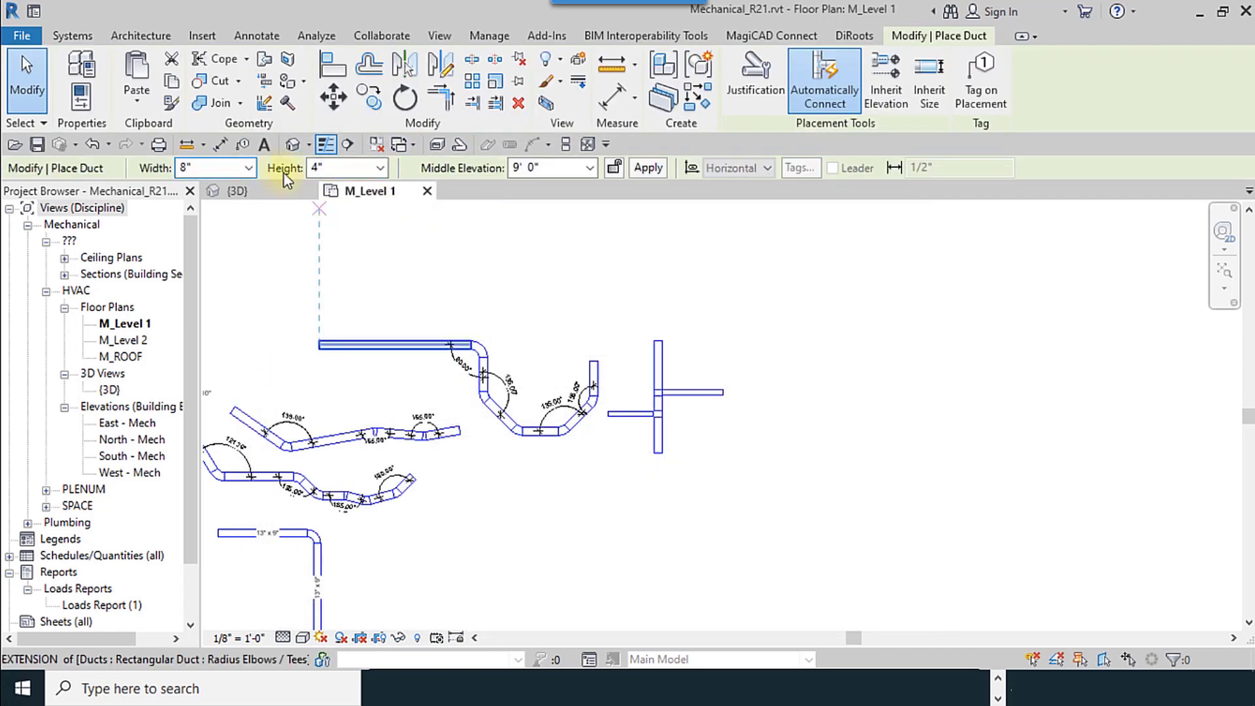
{"action": "left_click", "coordinate": [249, 168]}
{"action": "scroll", "coordinate": [252, 364], "scroll_direction": "down", "scroll_amount": 5}
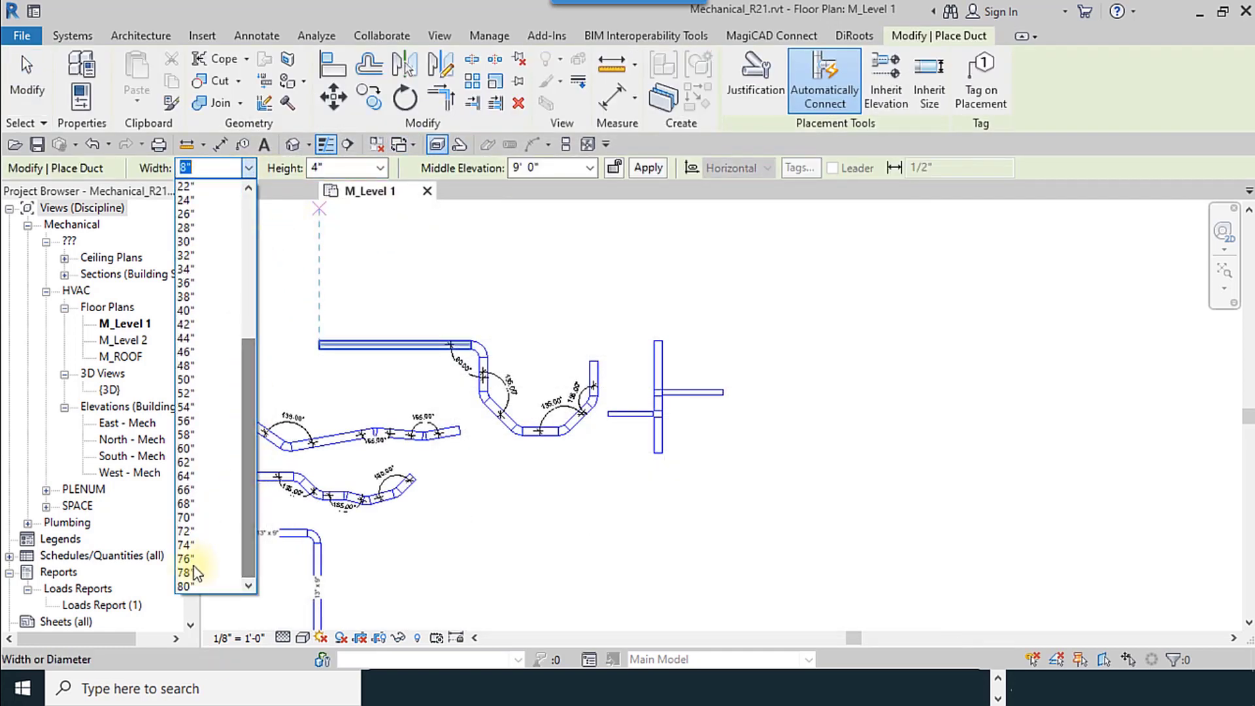
{"action": "left_click", "coordinate": [25, 79]}
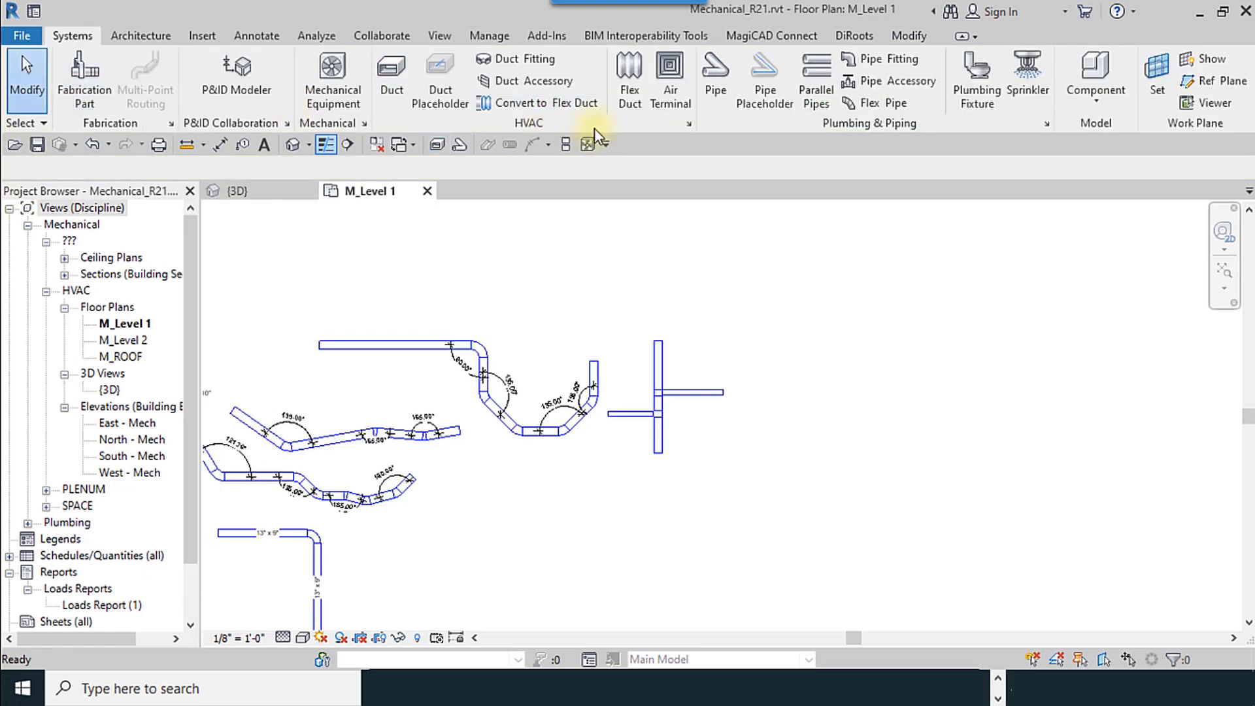
- Reopen Mechanical Settings and put 82" back in the rectangular size lists
{"action": "left_click", "coordinate": [689, 124]}
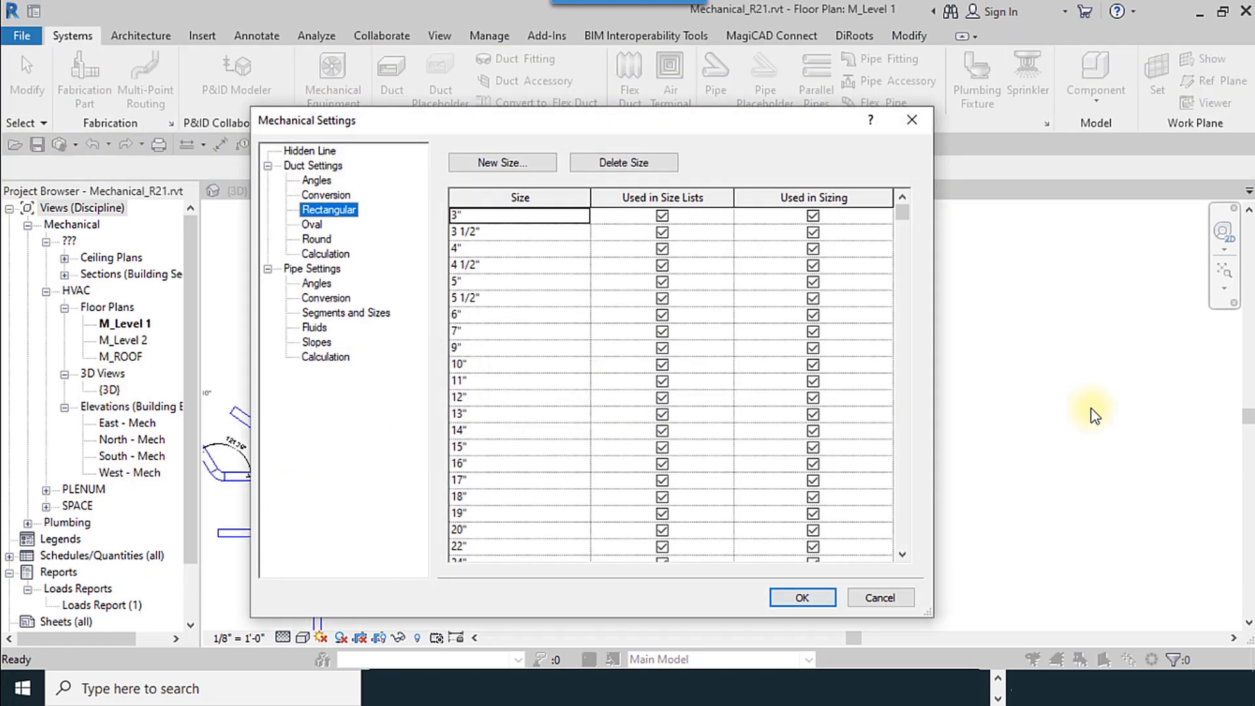
{"action": "scroll", "coordinate": [608, 484], "scroll_direction": "down", "scroll_amount": 10}
{"action": "left_click", "coordinate": [660, 416]}
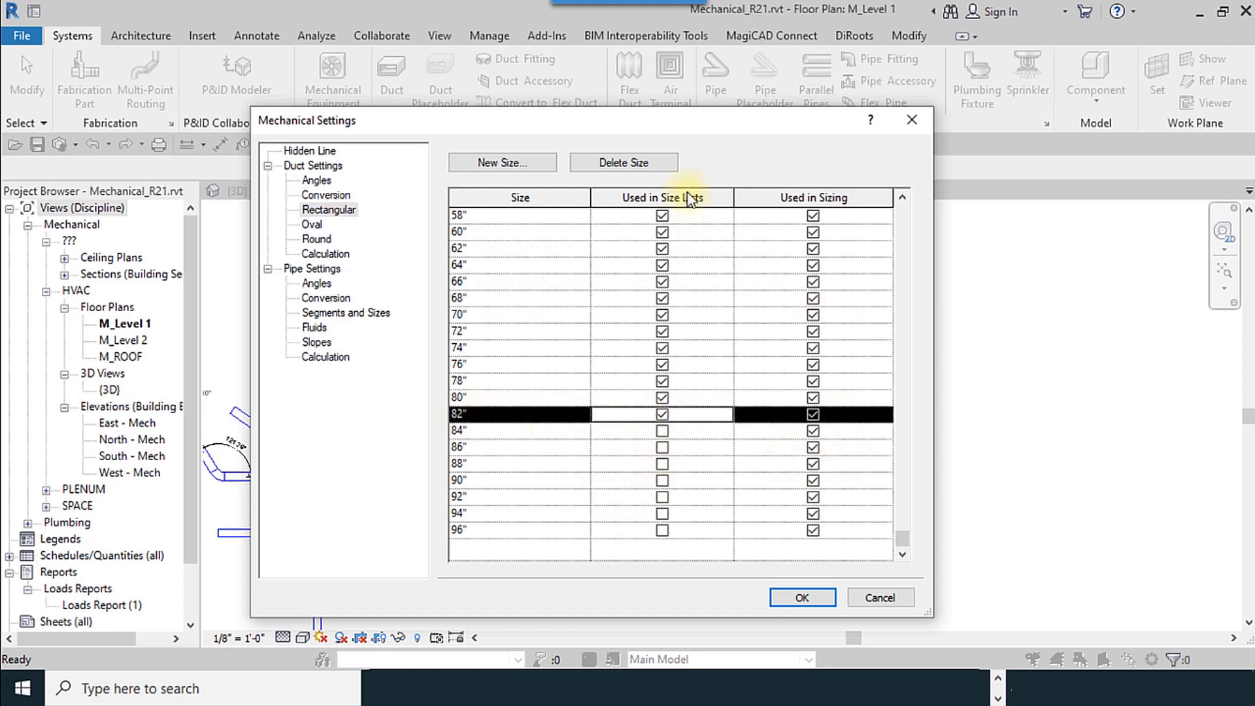
{"action": "scroll", "coordinate": [828, 265], "scroll_direction": "up", "scroll_amount": 10}
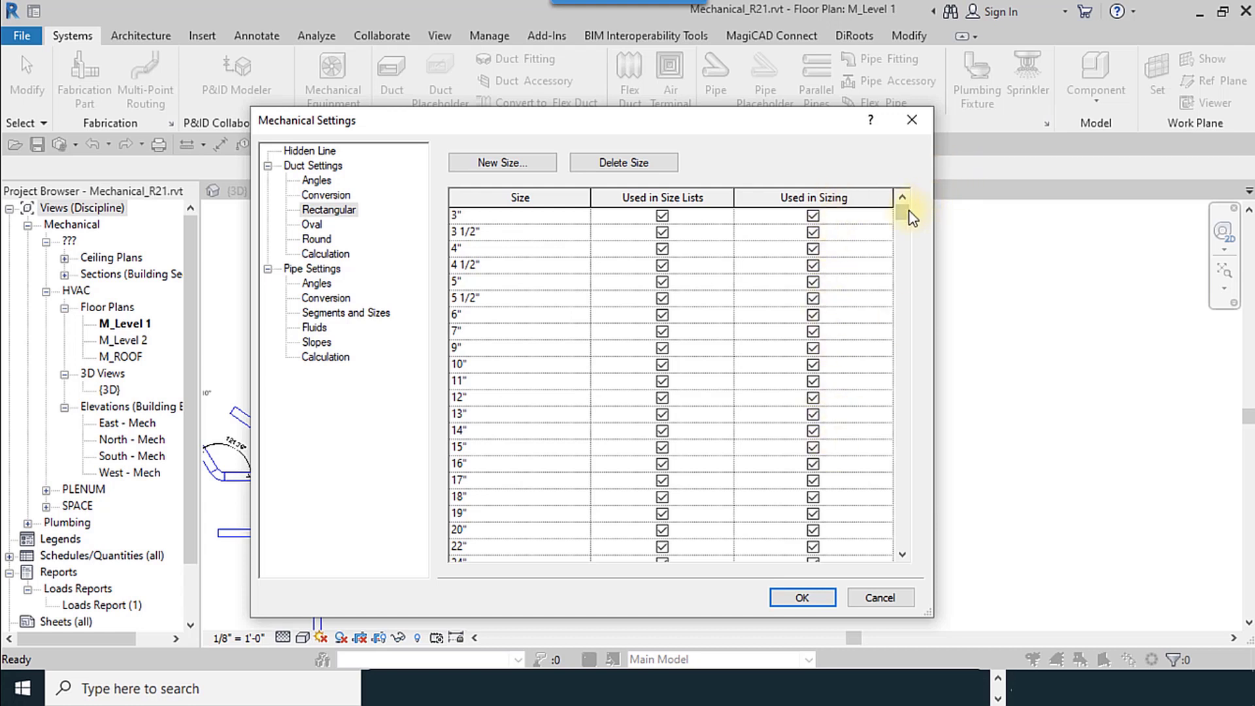
{"action": "left_click_drag", "start_coordinate": [909, 210], "coordinate": [906, 579]}
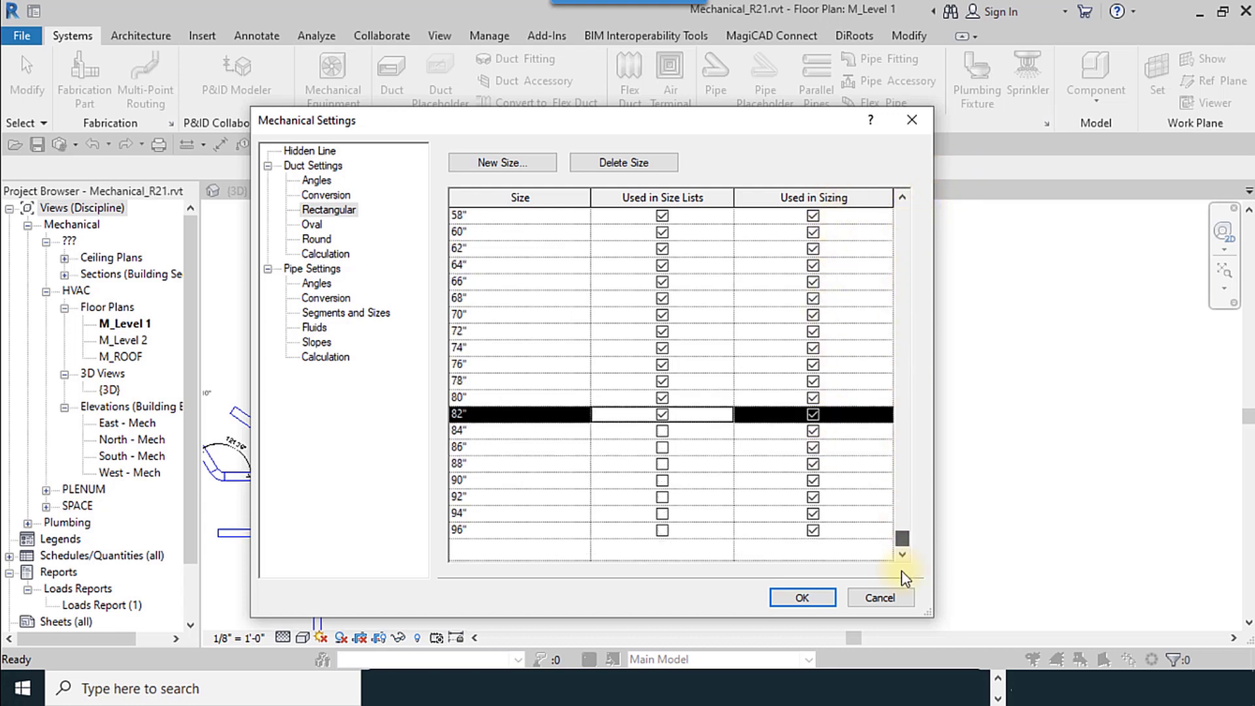
- Exclude rectangular sizes 80" through 96" from automatic sizing
{"action": "left_click", "coordinate": [812, 530]}
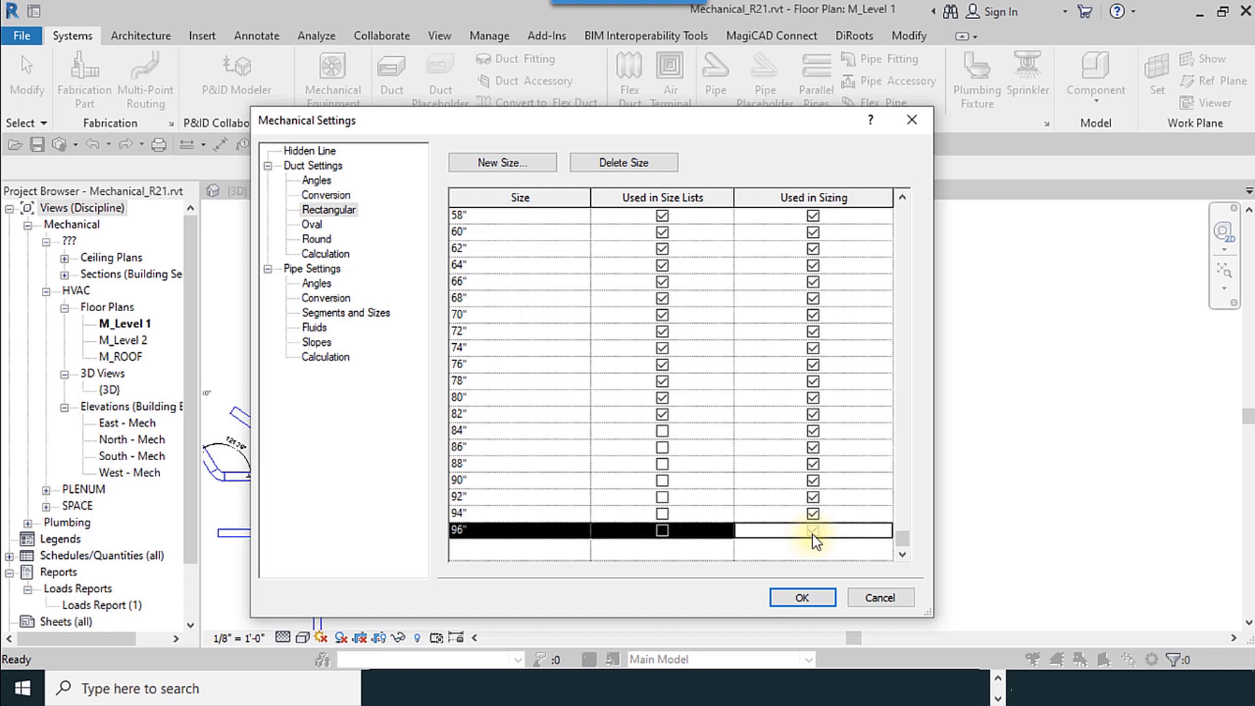
{"action": "left_click", "coordinate": [813, 514]}
{"action": "left_click", "coordinate": [812, 497]}
{"action": "left_click", "coordinate": [813, 464]}
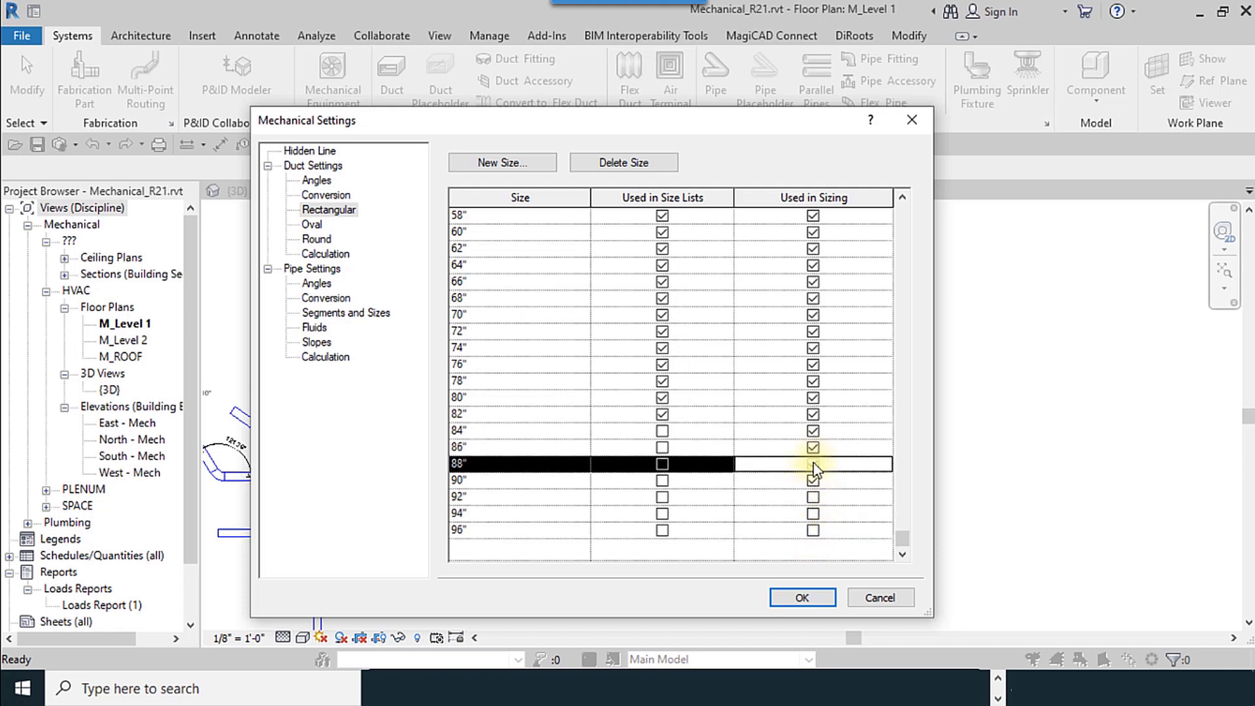
{"action": "left_click", "coordinate": [813, 480]}
{"action": "left_click", "coordinate": [812, 448]}
{"action": "left_click", "coordinate": [812, 431]}
{"action": "left_click", "coordinate": [813, 415]}
{"action": "left_click", "coordinate": [813, 398]}
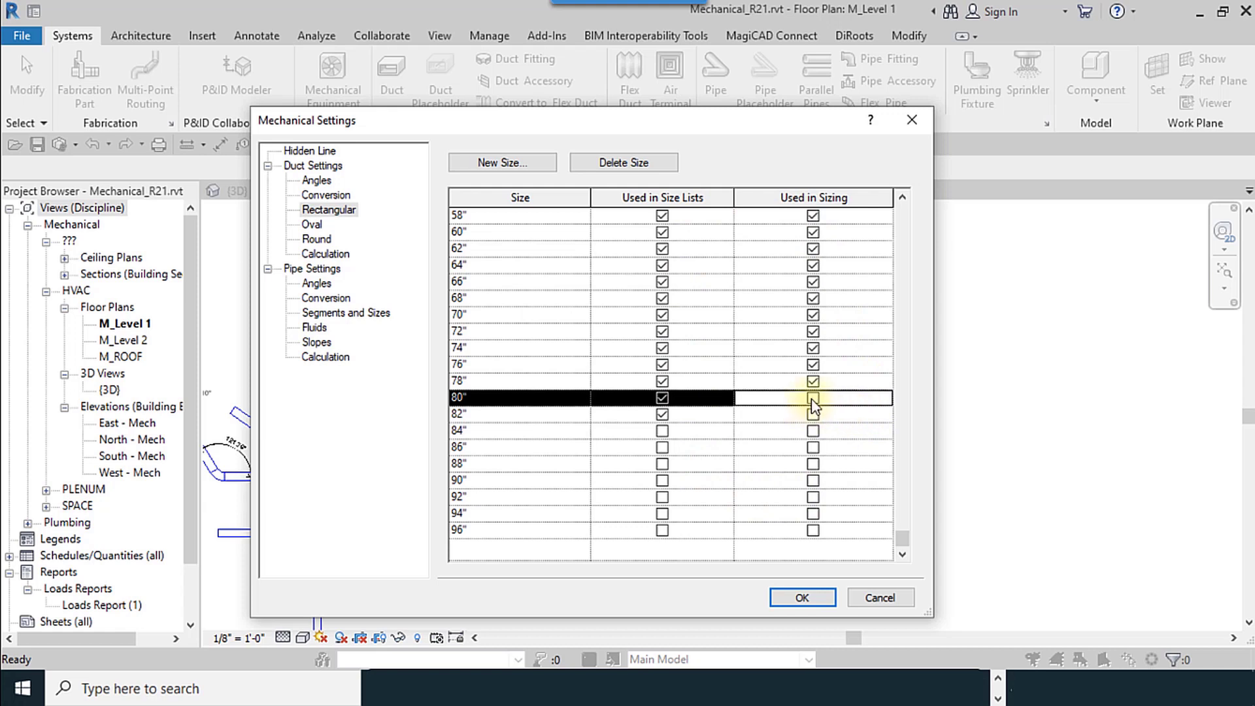
- Browse the Oval and Round sizes, then review the Calculation method list on Altshul-Tsal
{"action": "left_click", "coordinate": [314, 225]}
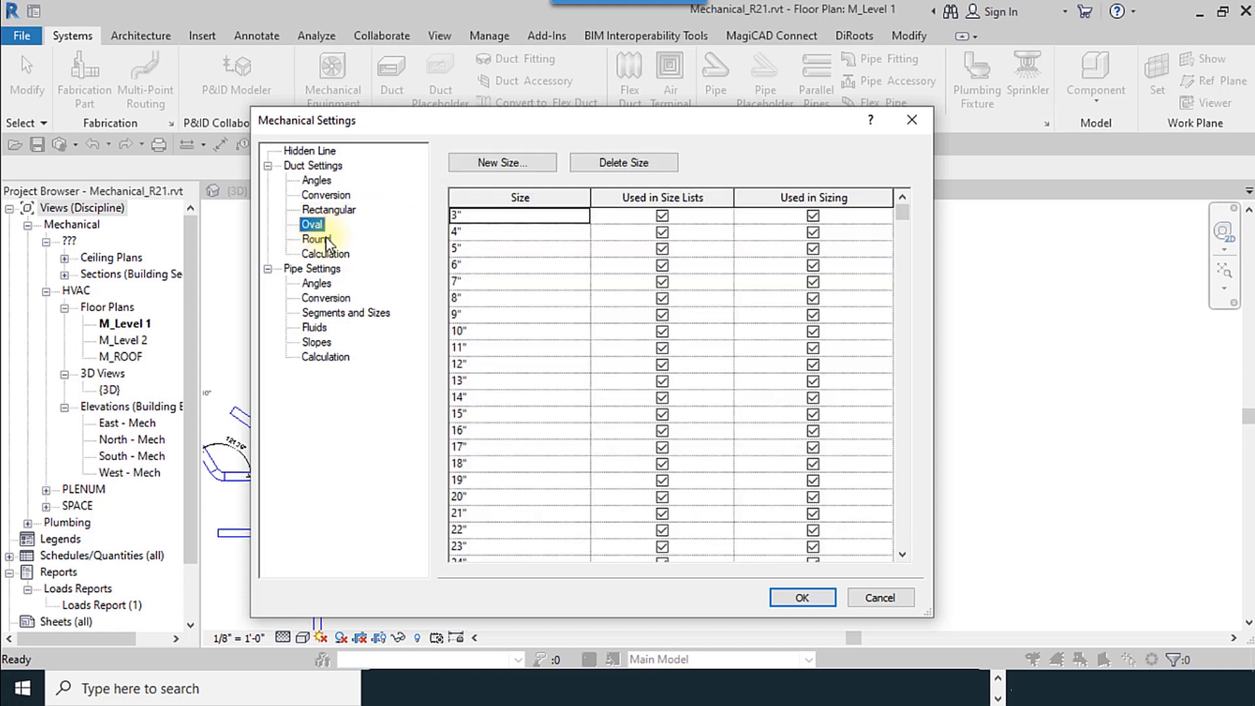
{"action": "left_click", "coordinate": [317, 240]}
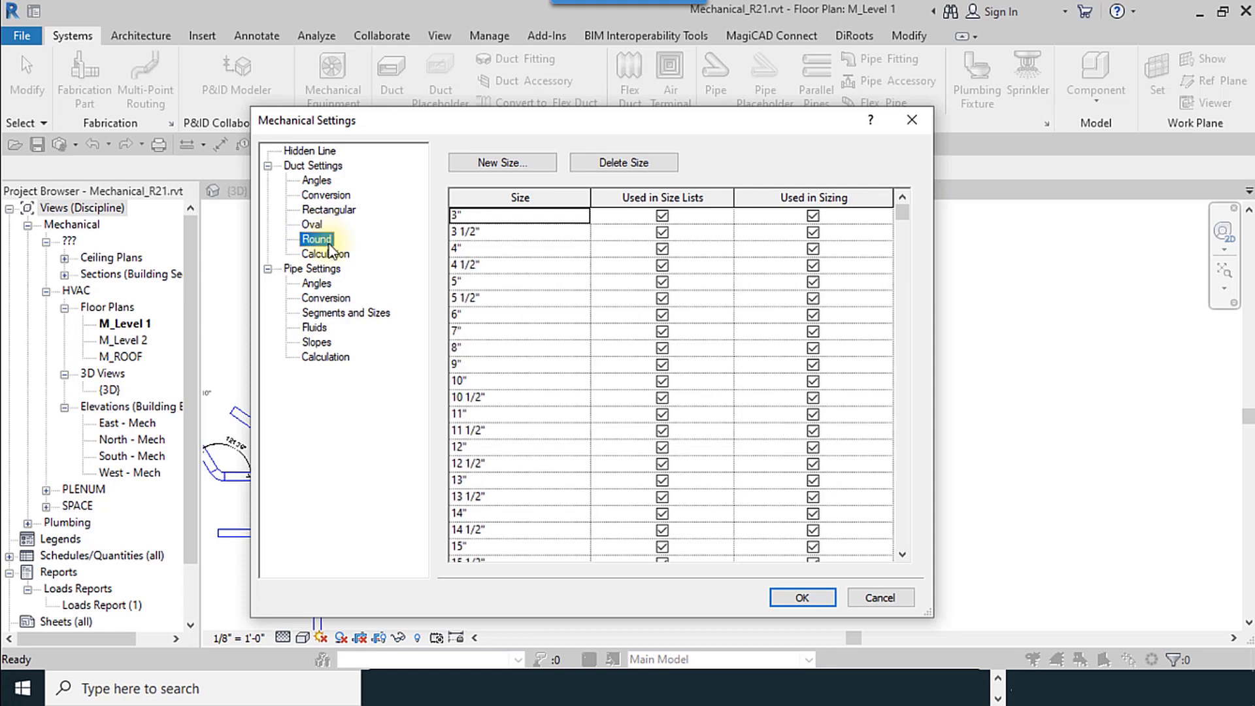
{"action": "left_click", "coordinate": [326, 254]}
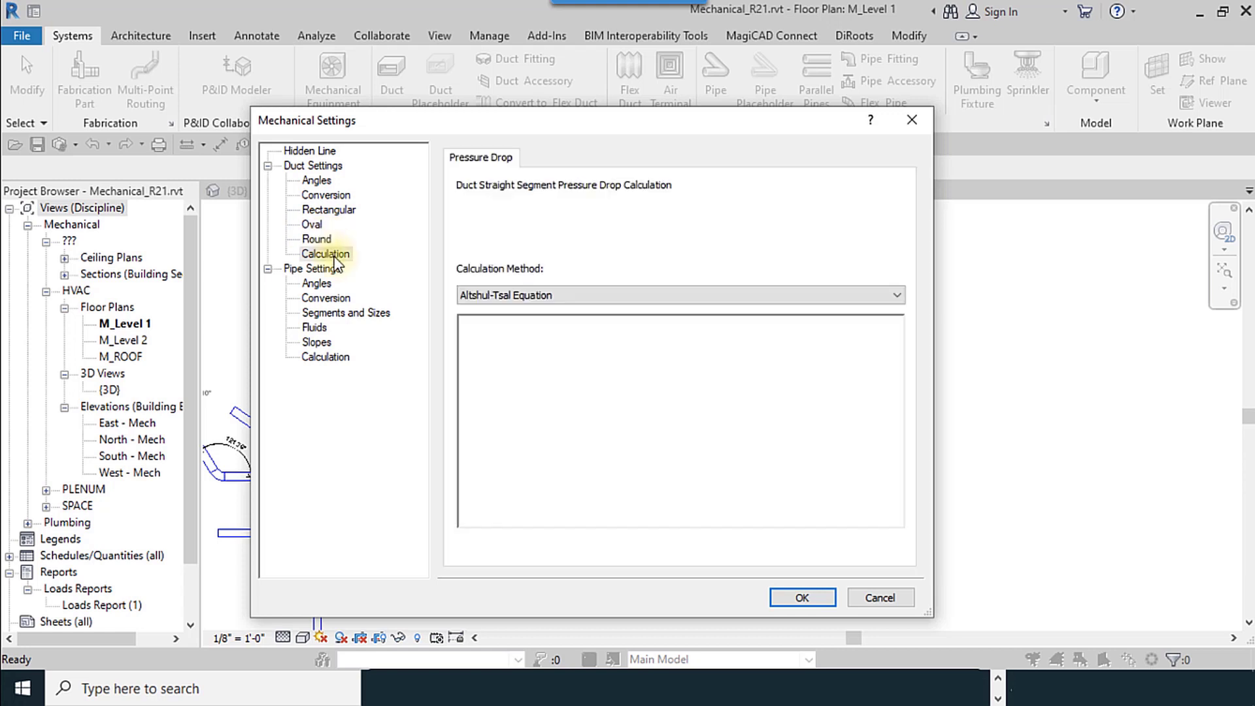
{"action": "left_click", "coordinate": [550, 300]}
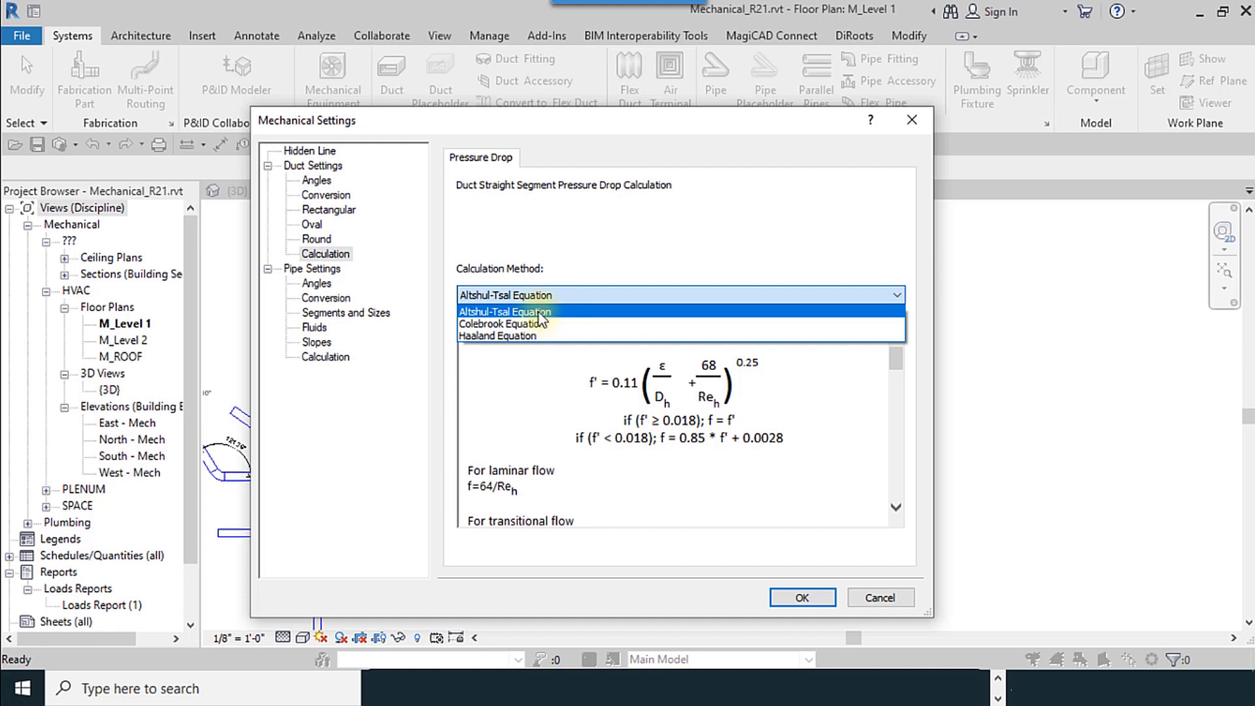
{"action": "left_click", "coordinate": [539, 315]}
- Try Colebrook and Haaland, restore the Altshul-Tsal Equation, and apply the settings
{"action": "left_click", "coordinate": [547, 295]}
{"action": "left_click", "coordinate": [535, 324]}
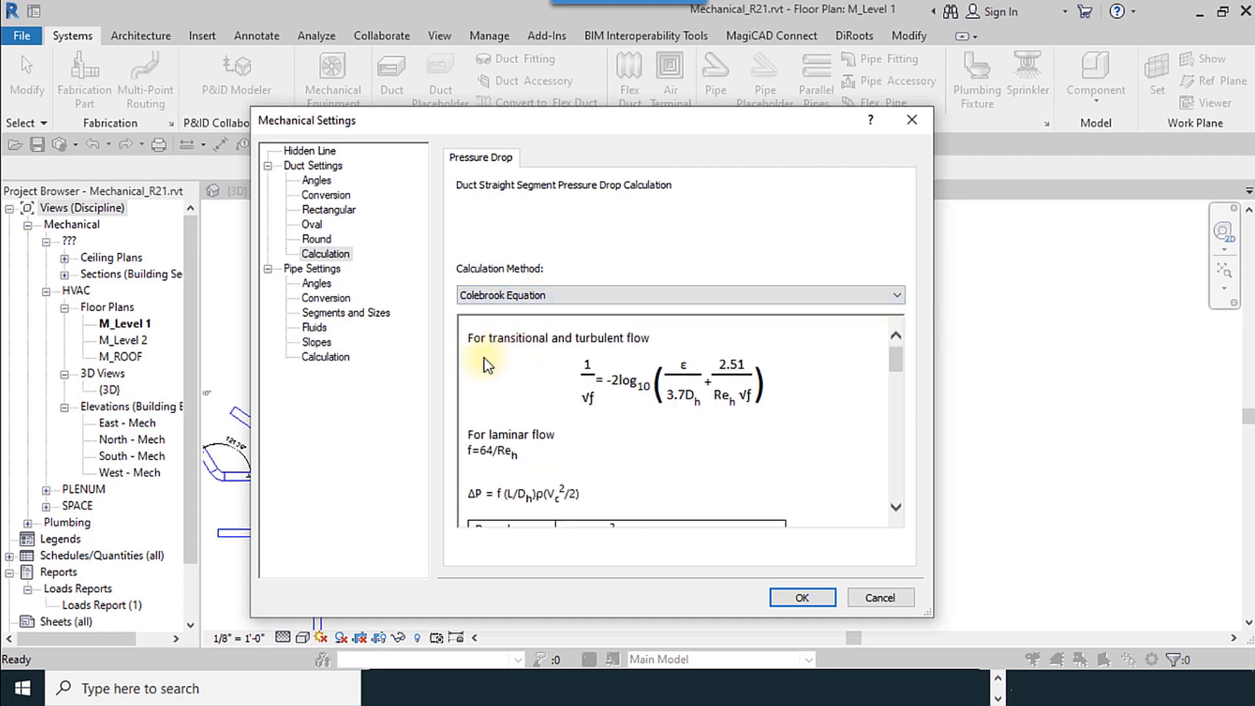
{"action": "left_click", "coordinate": [487, 296]}
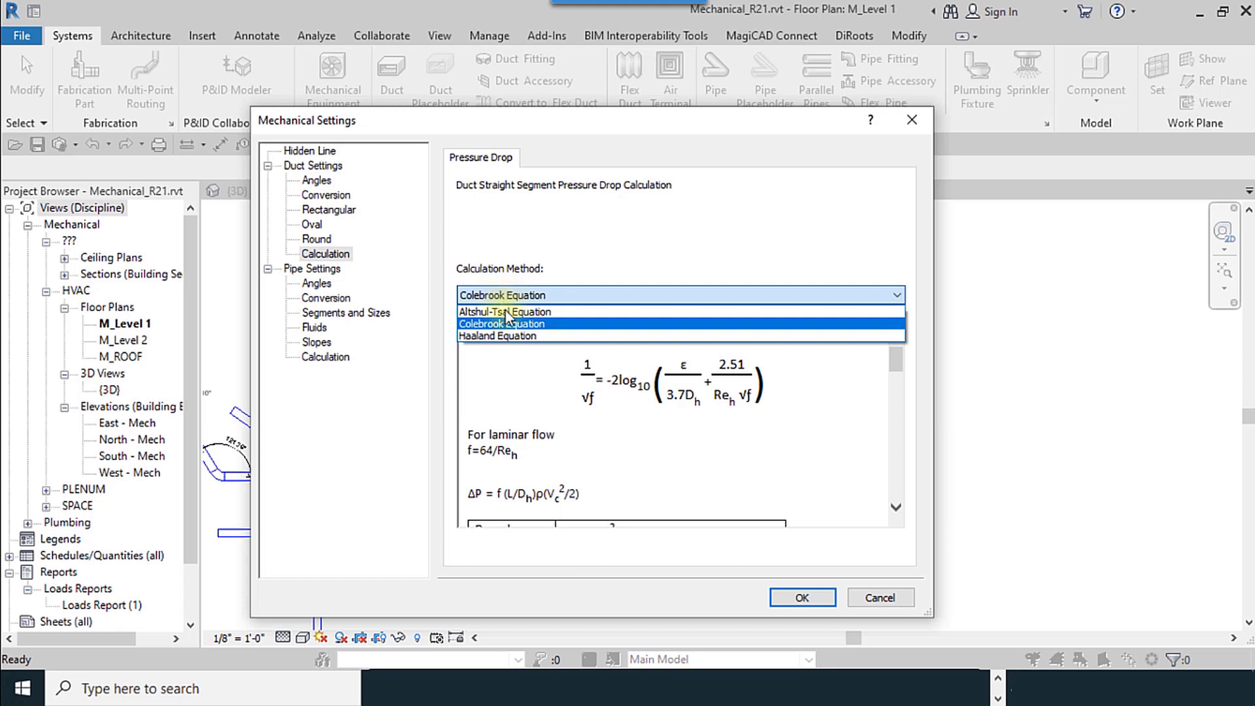
{"action": "left_click", "coordinate": [505, 337]}
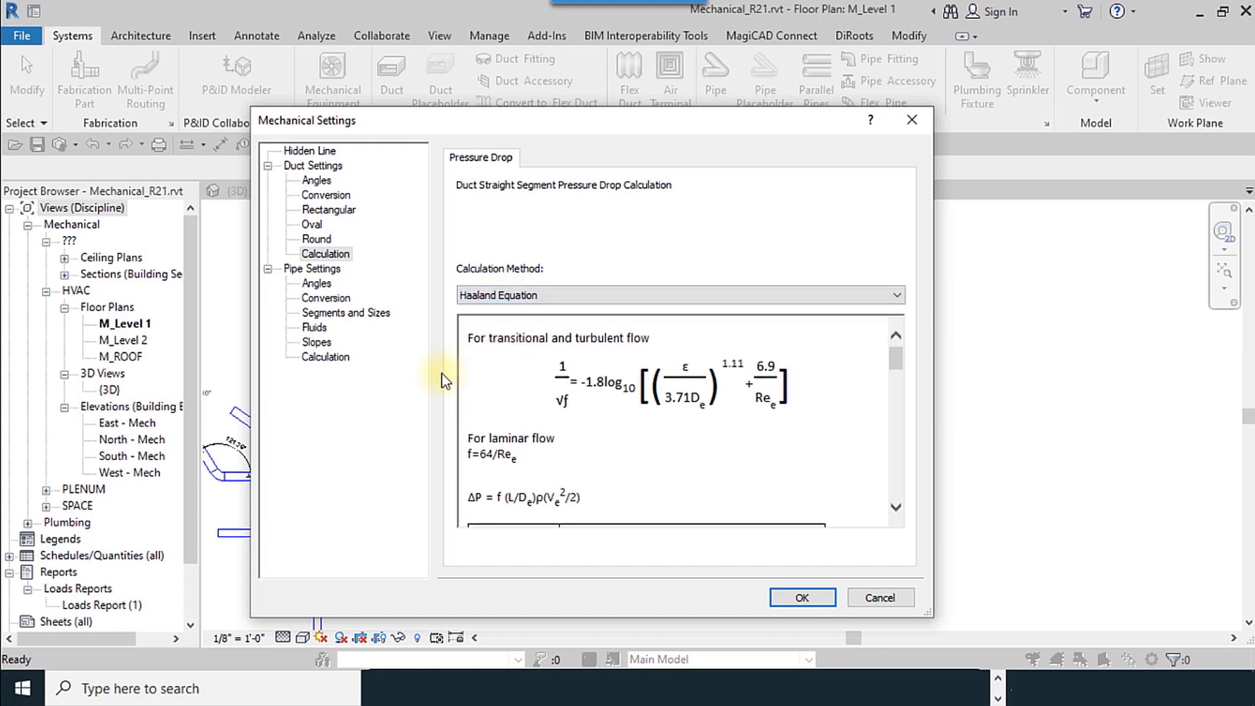
{"action": "left_click", "coordinate": [497, 295]}
{"action": "left_click", "coordinate": [484, 309]}
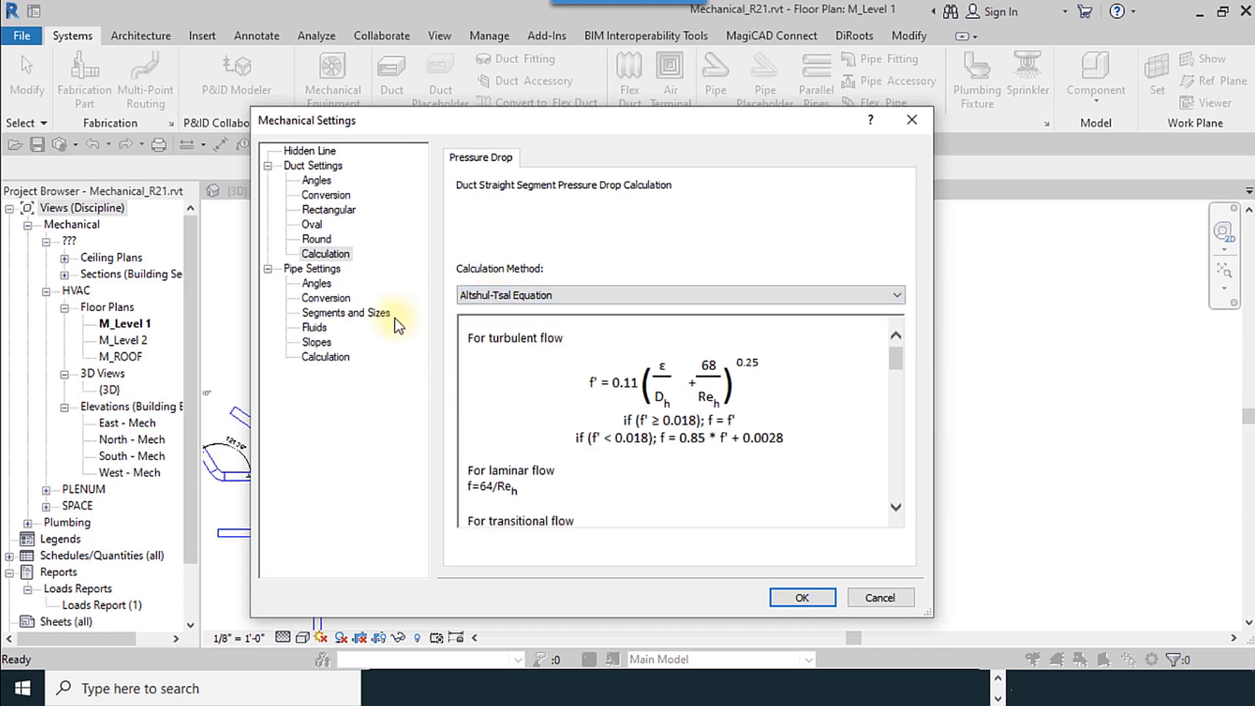
{"action": "left_click", "coordinate": [800, 597]}
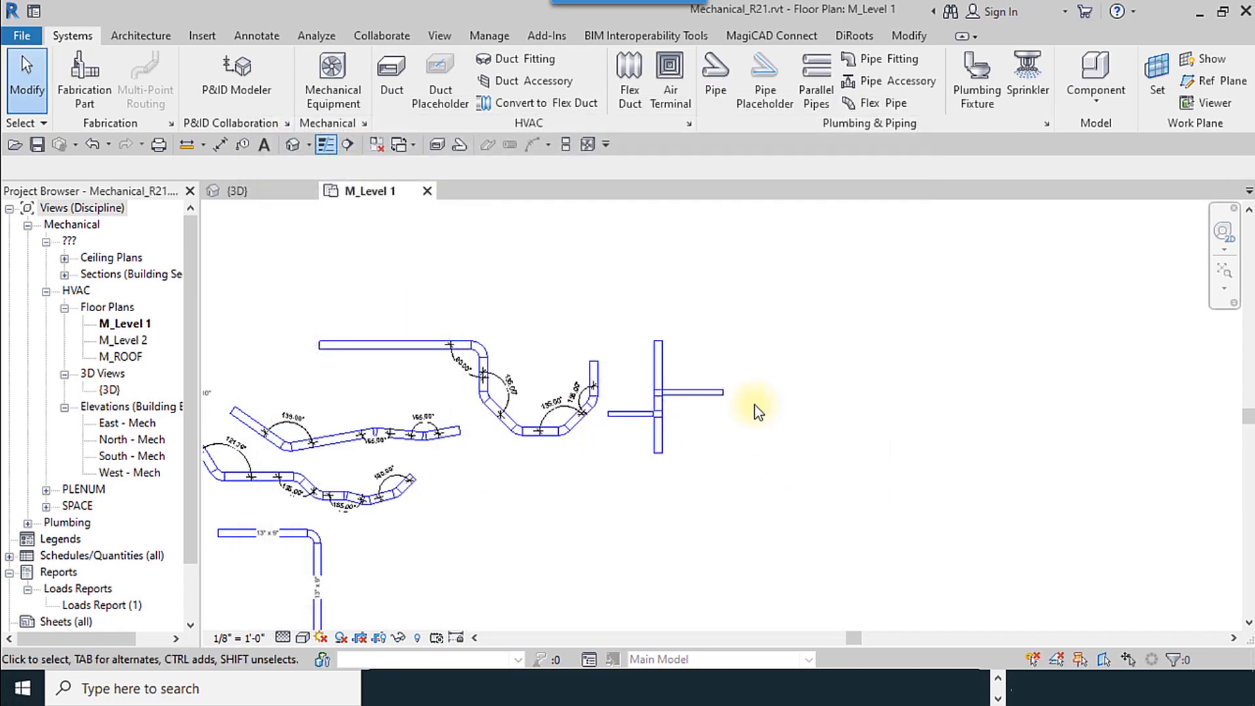